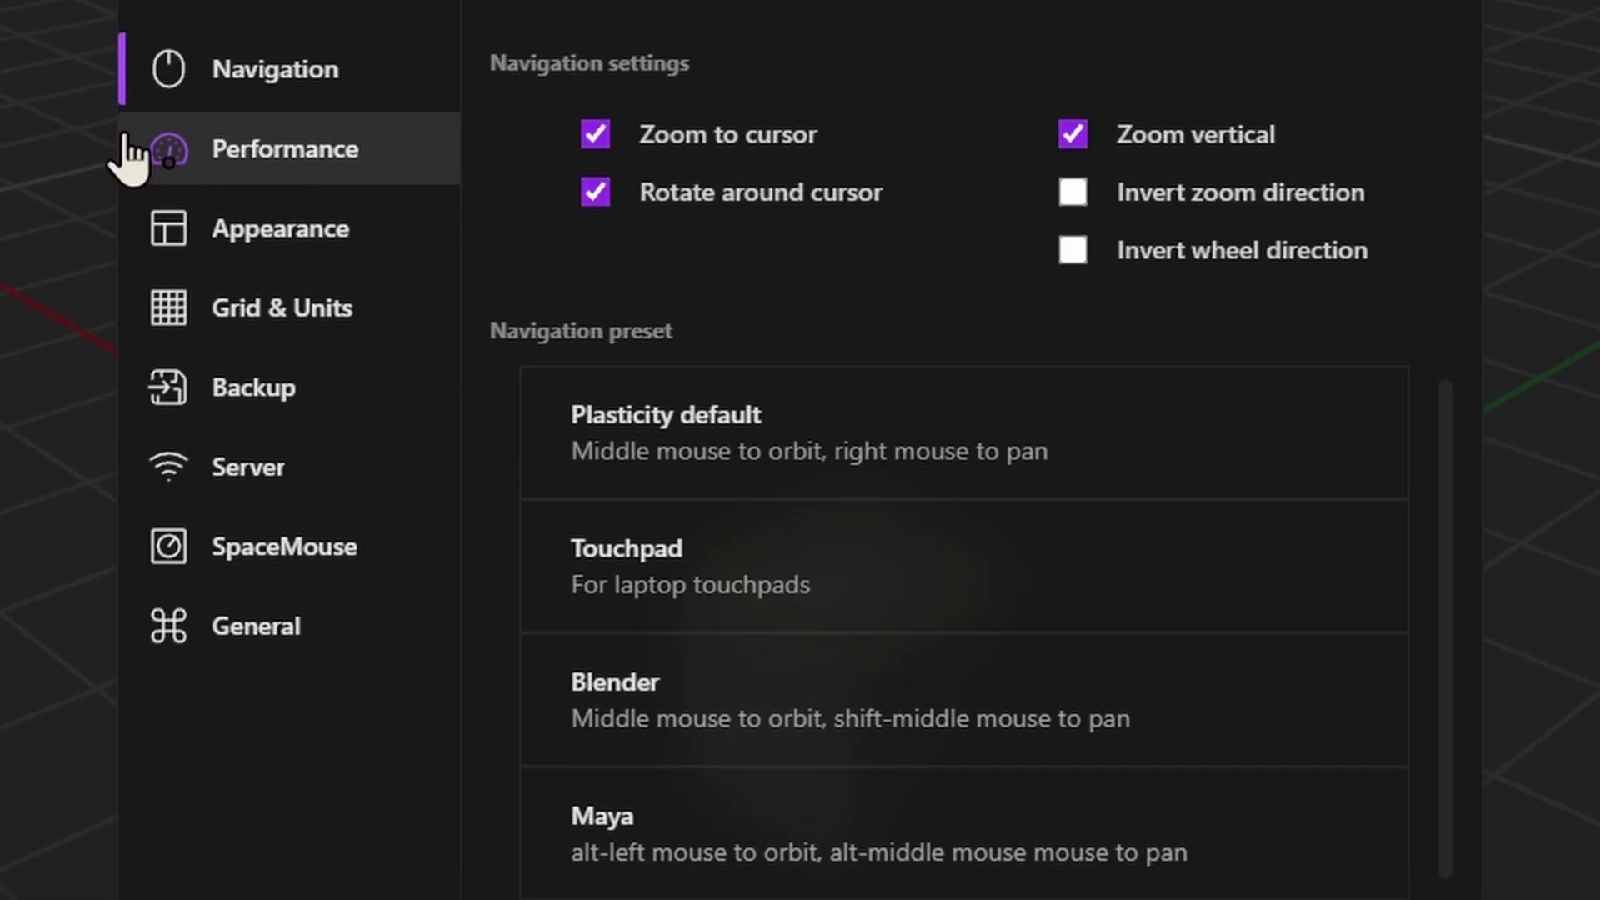
Browse the Performance, Appearance, Grid & Units, Backup, Server, SpaceMouse and General settings pages
click(128, 157)
click(66, 164)
click(160, 227)
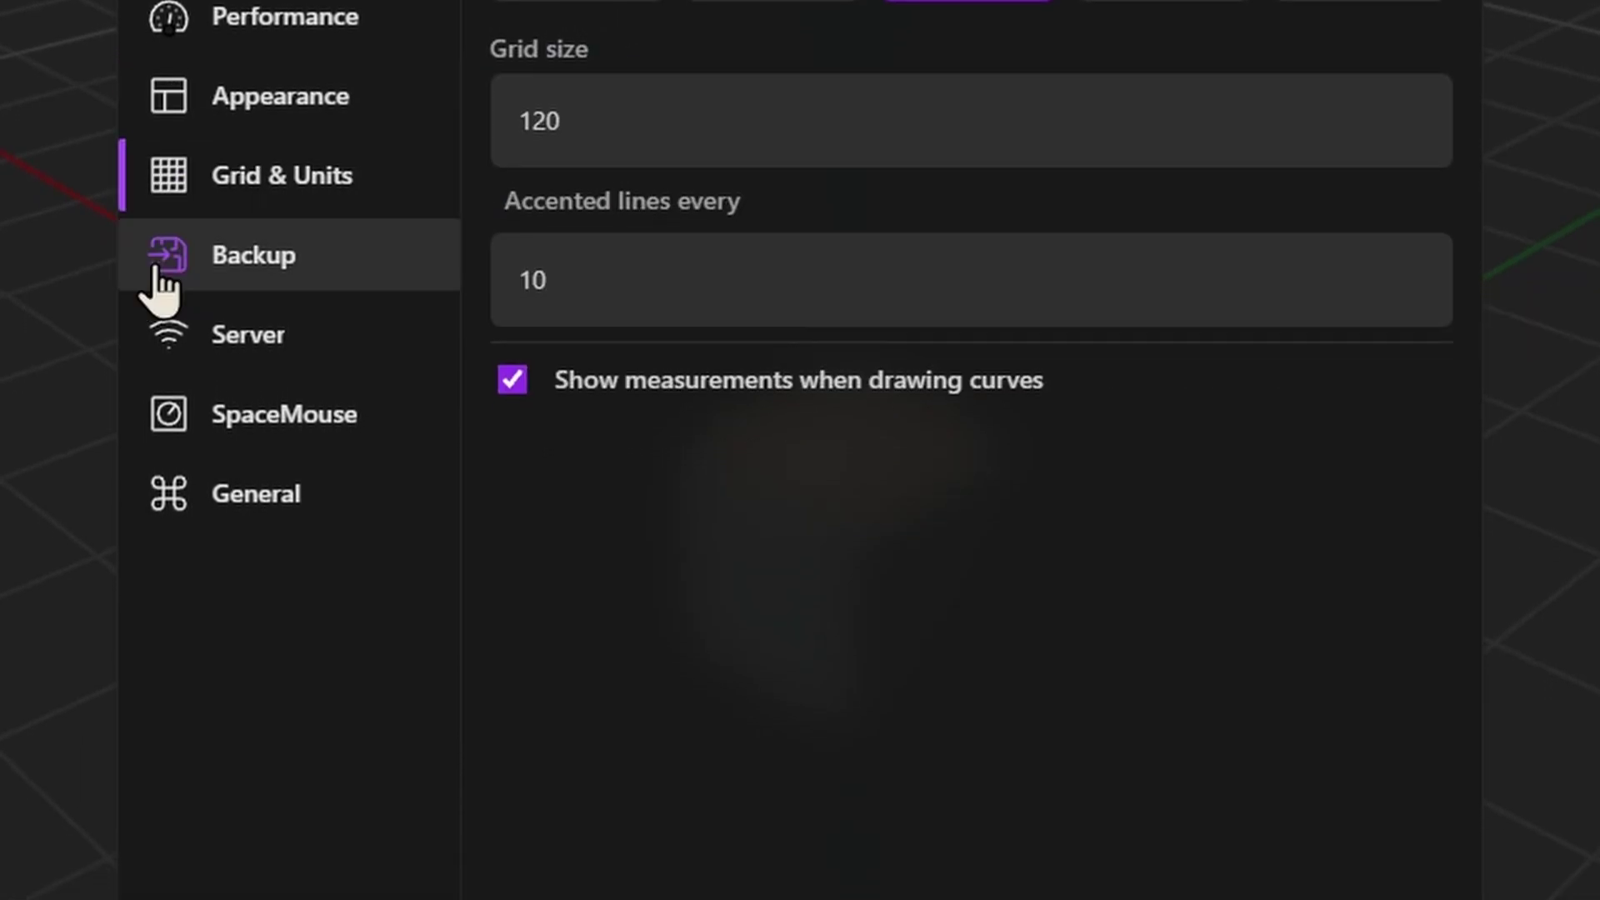
click(159, 296)
click(161, 375)
click(171, 459)
click(171, 394)
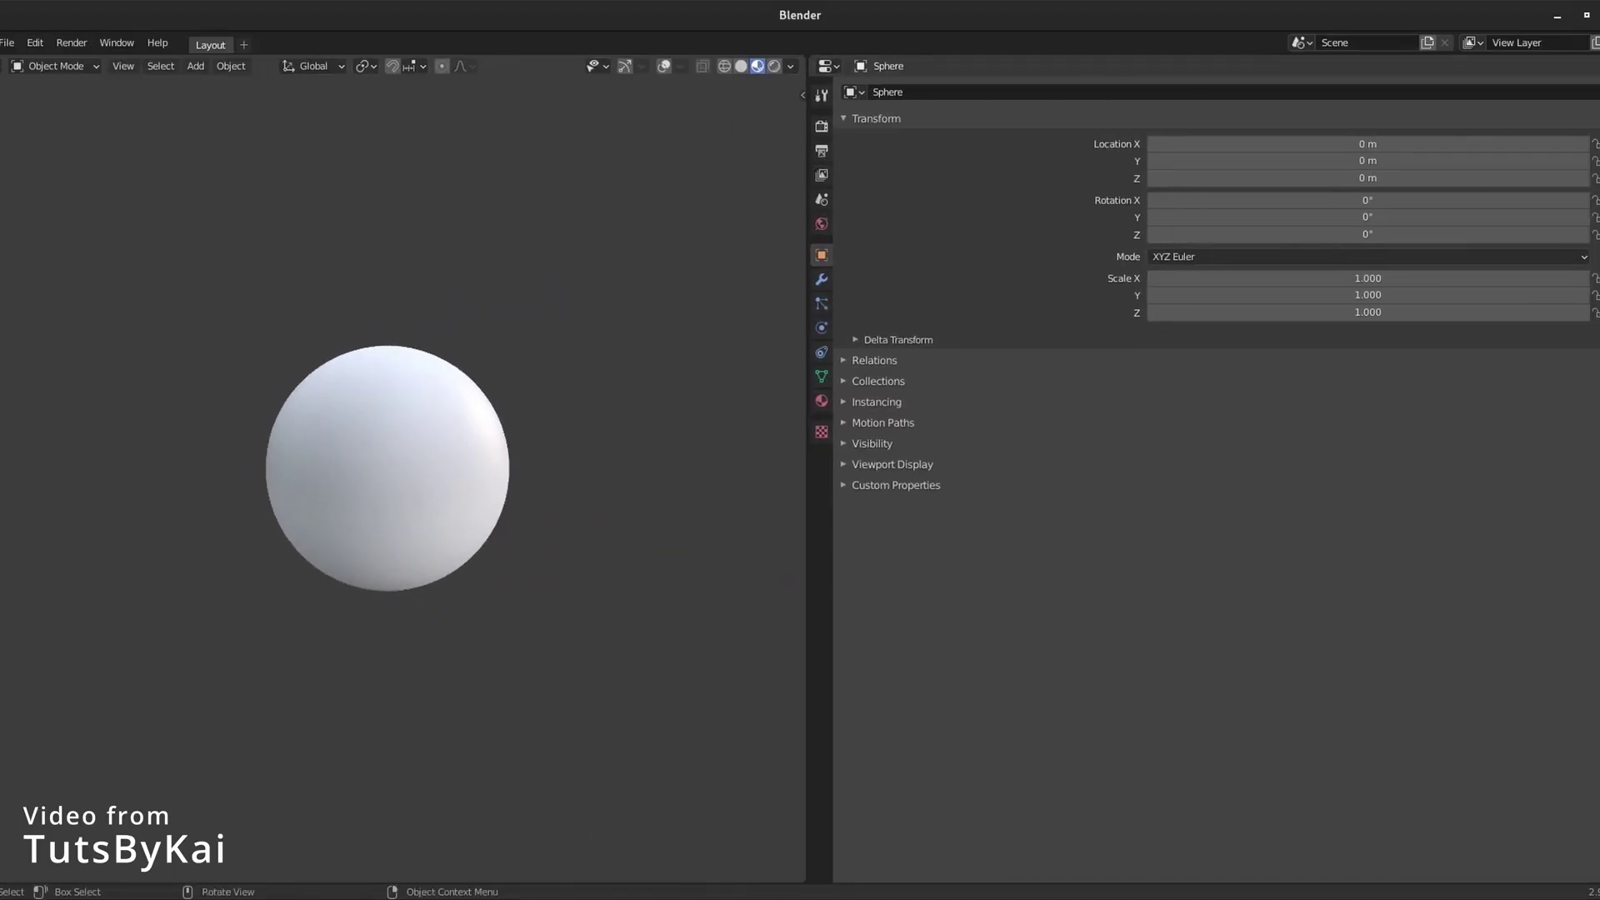
Split the view, make the lower area a Shader Editor, and give the sphere a new material
click(56, 465)
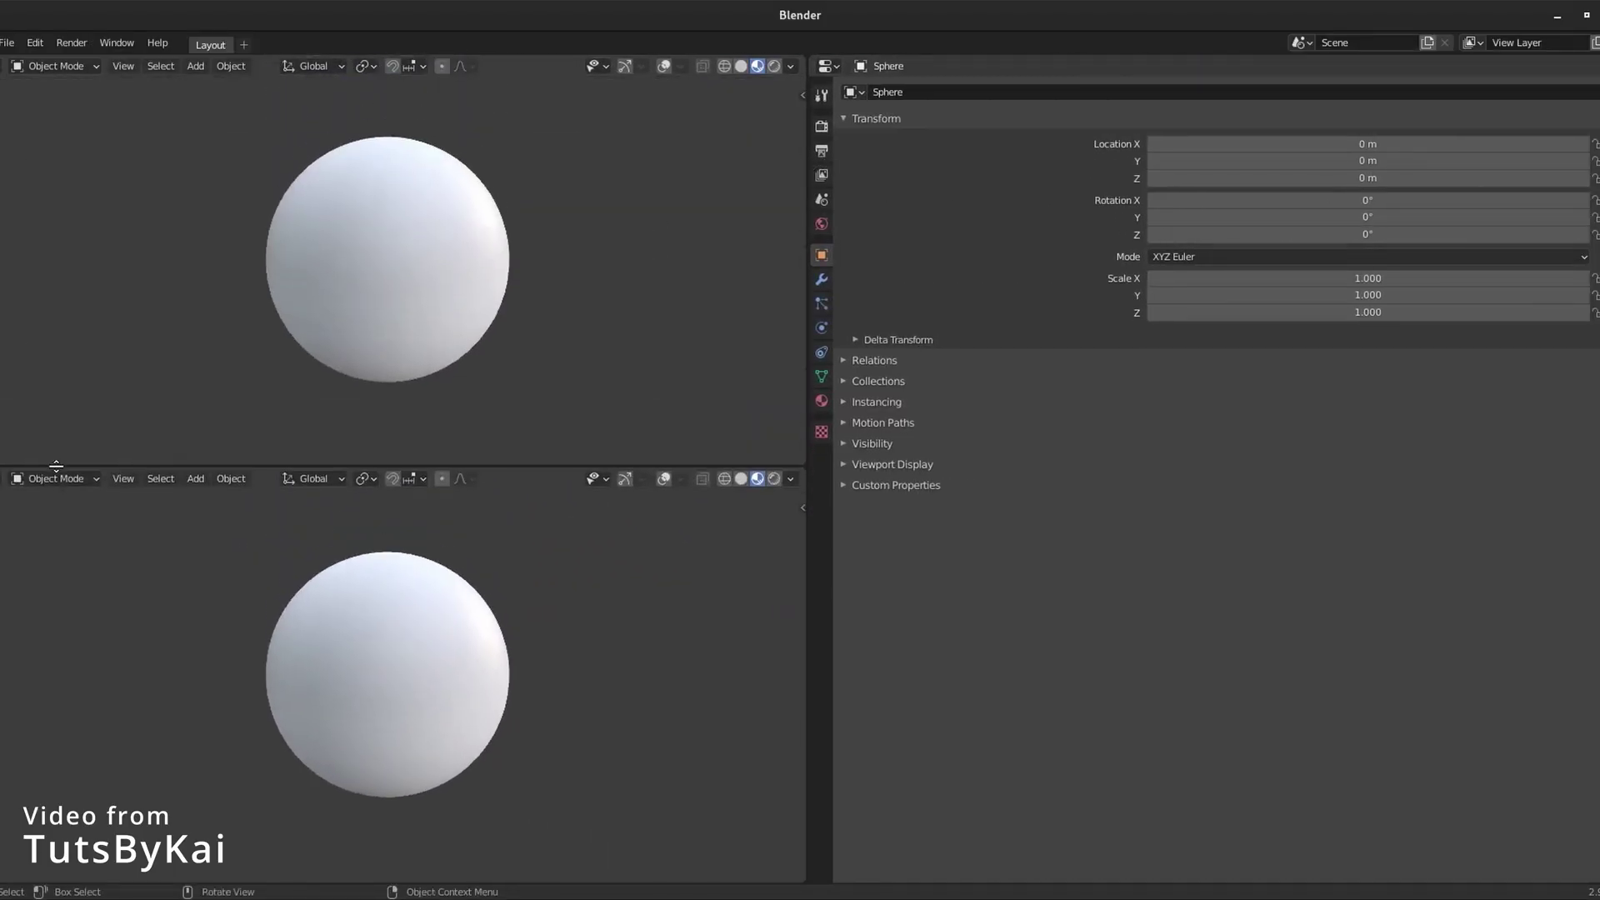
click(17, 478)
click(83, 645)
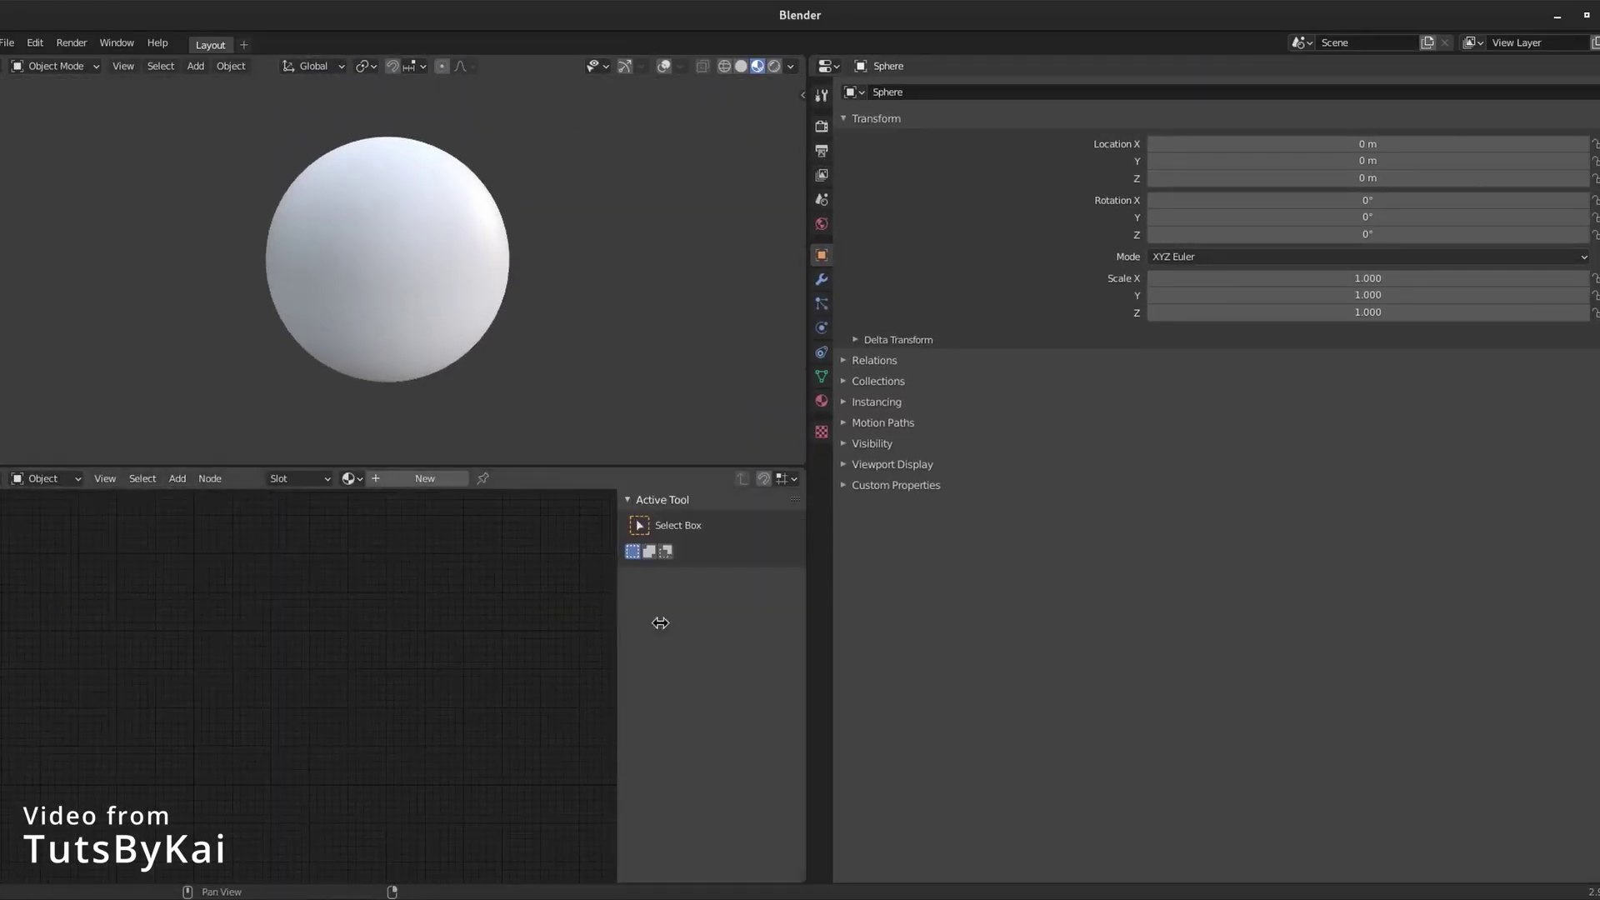
key(n)
click(420, 479)
shift+scroll(504, 578, down, 2)
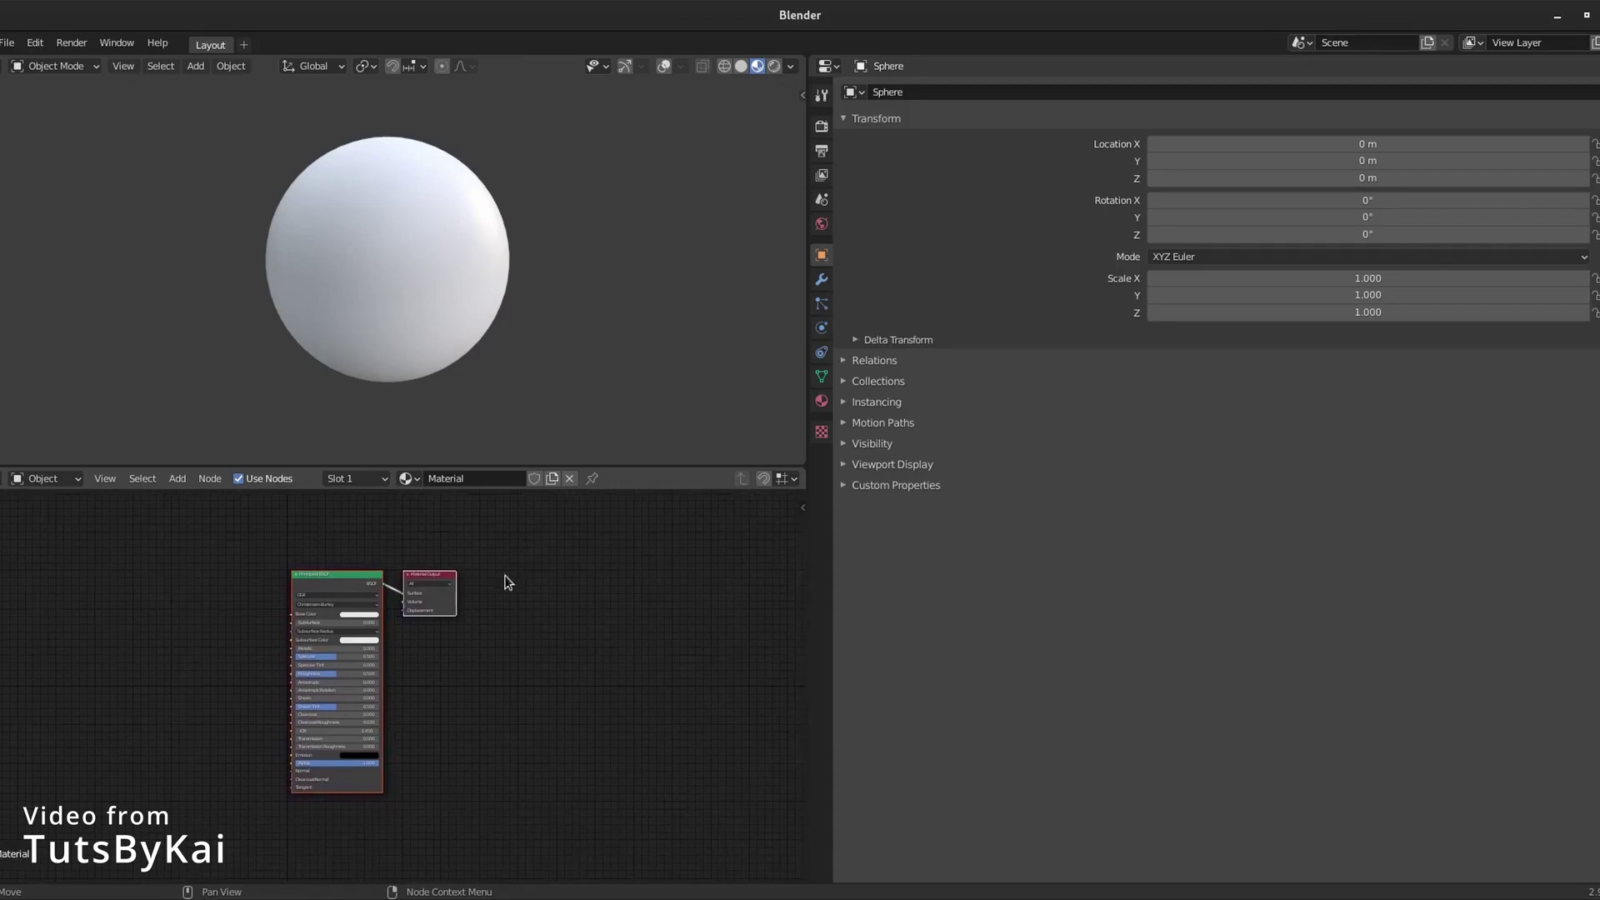
scroll(504, 578, up, 2)
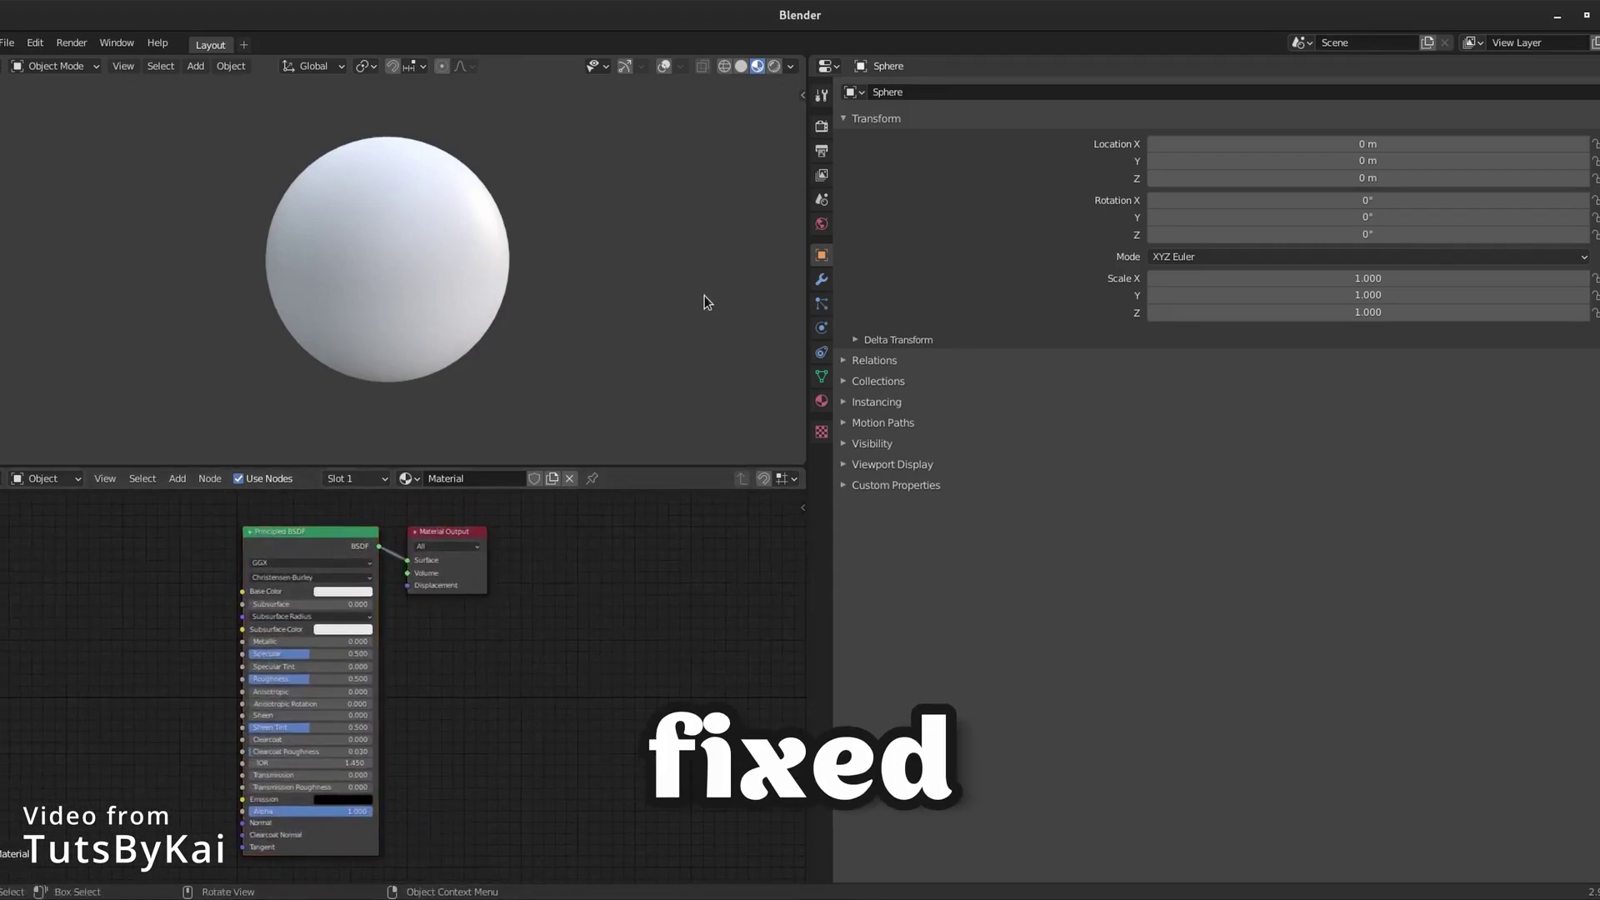
Check the sphere's material properties, then maximize the 3D view and show it as wireframe
click(822, 400)
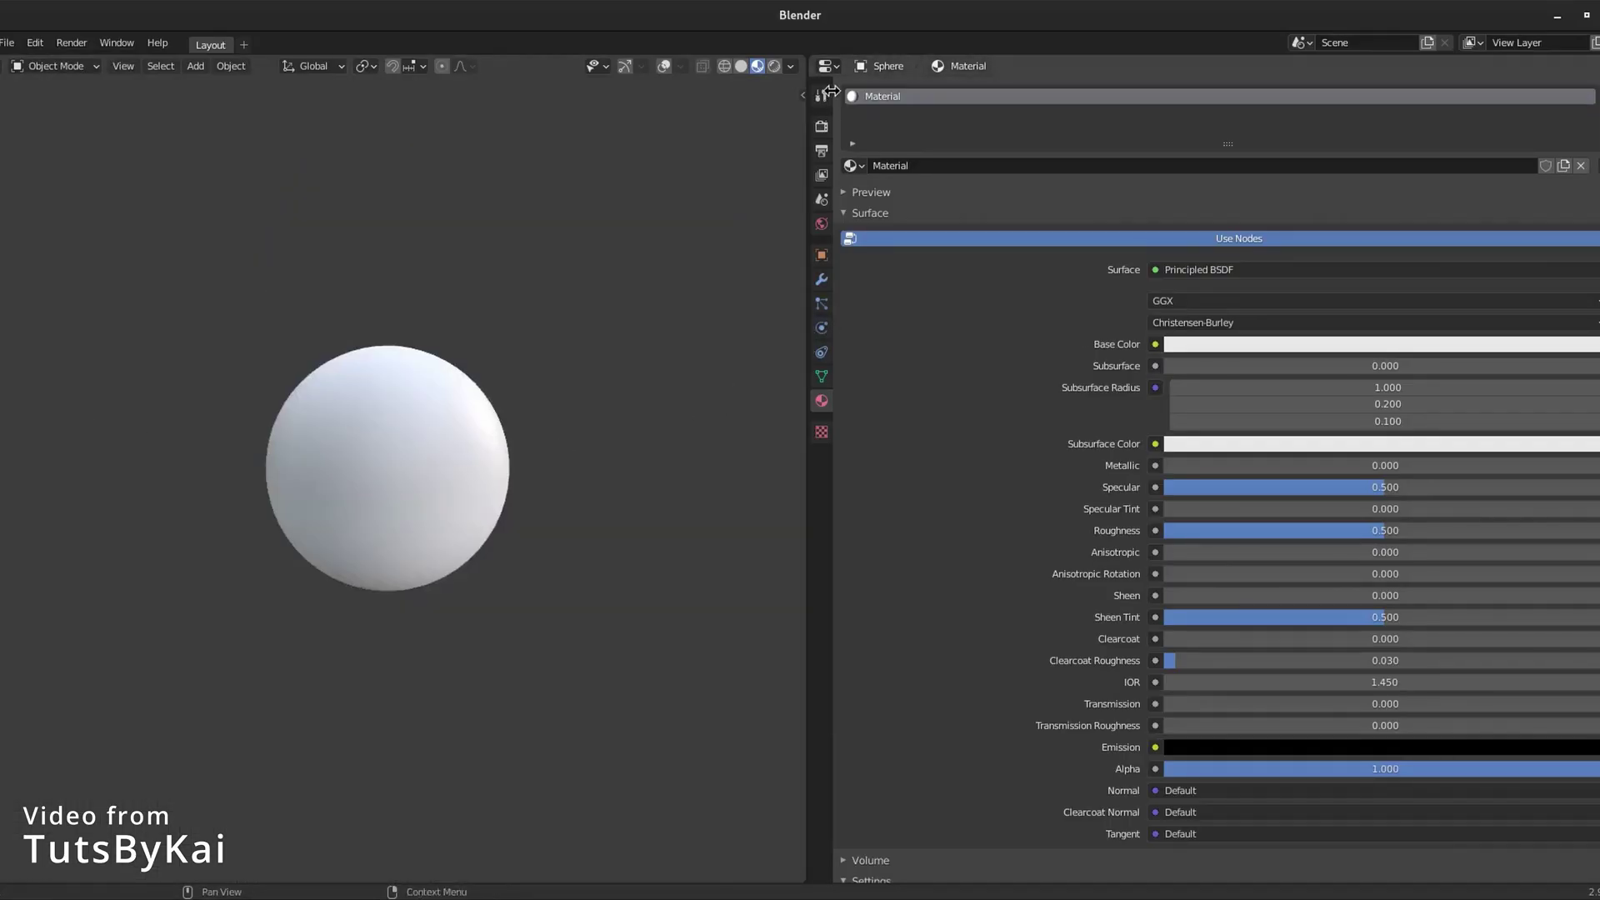
key(ctrl+space)
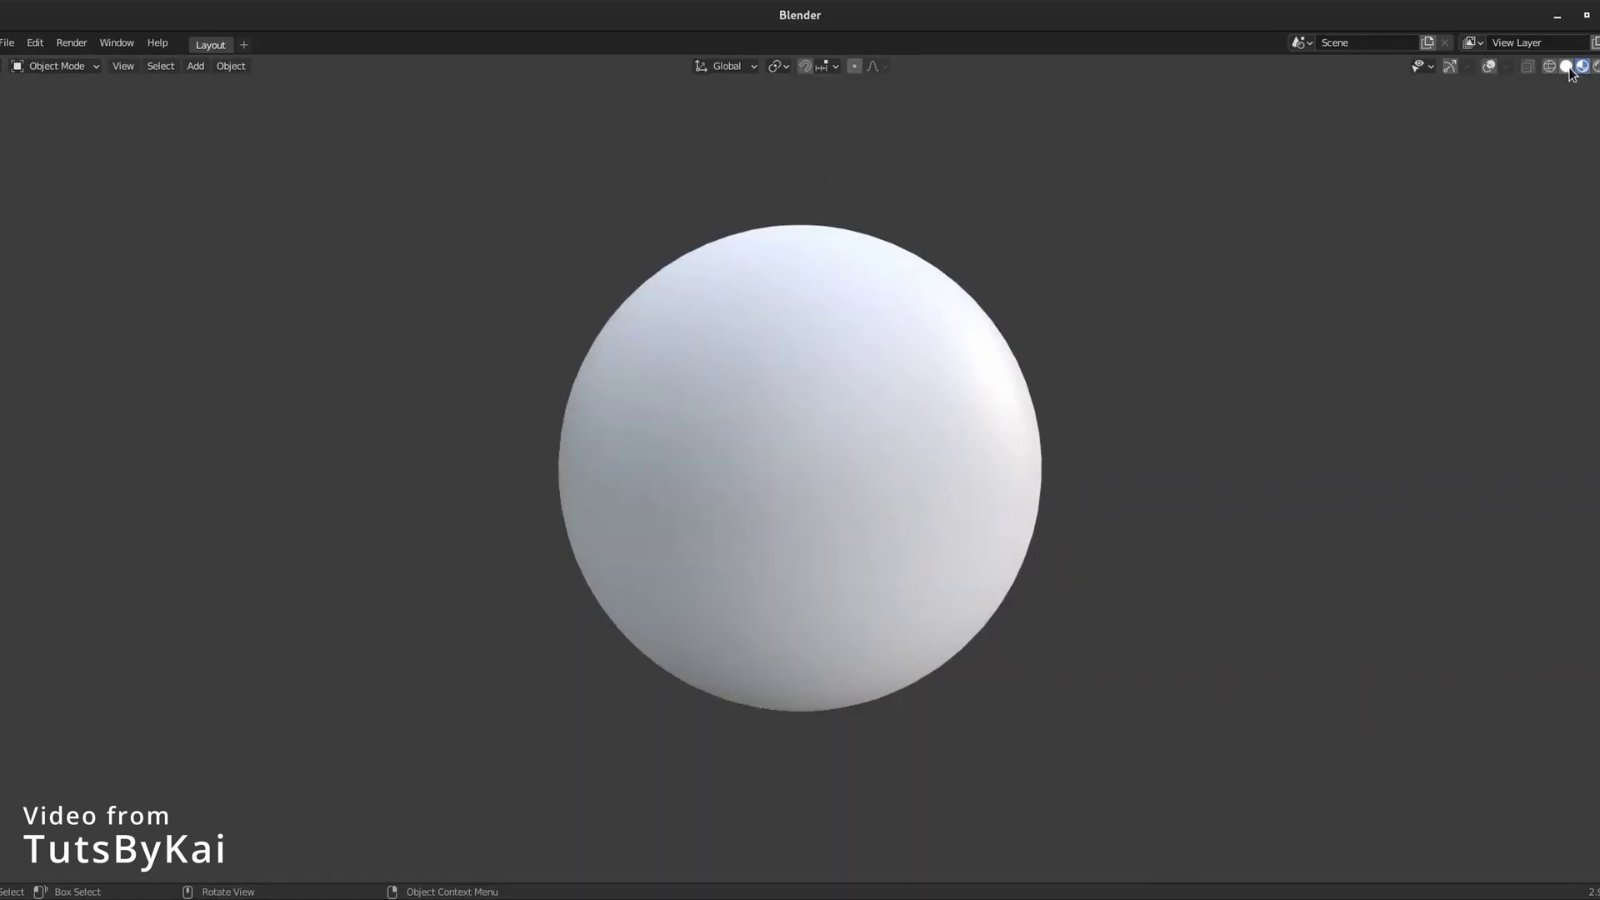
click(1548, 66)
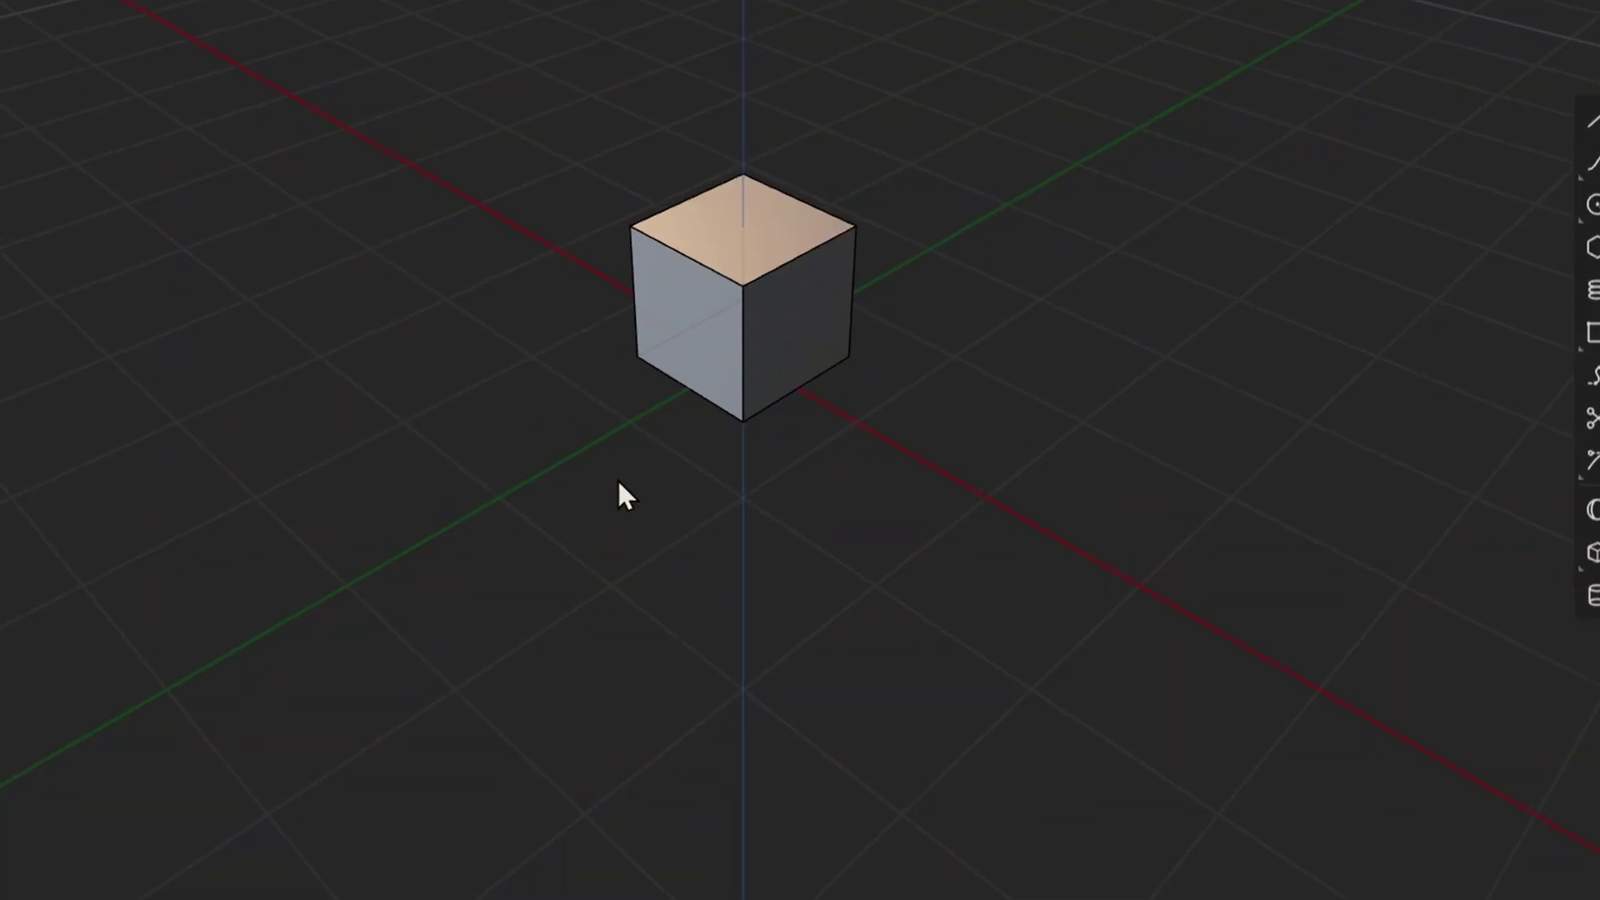
Assign a keyboard shortcut to the Bridge Edge command
key(f)
scroll(714, 531, down, 3)
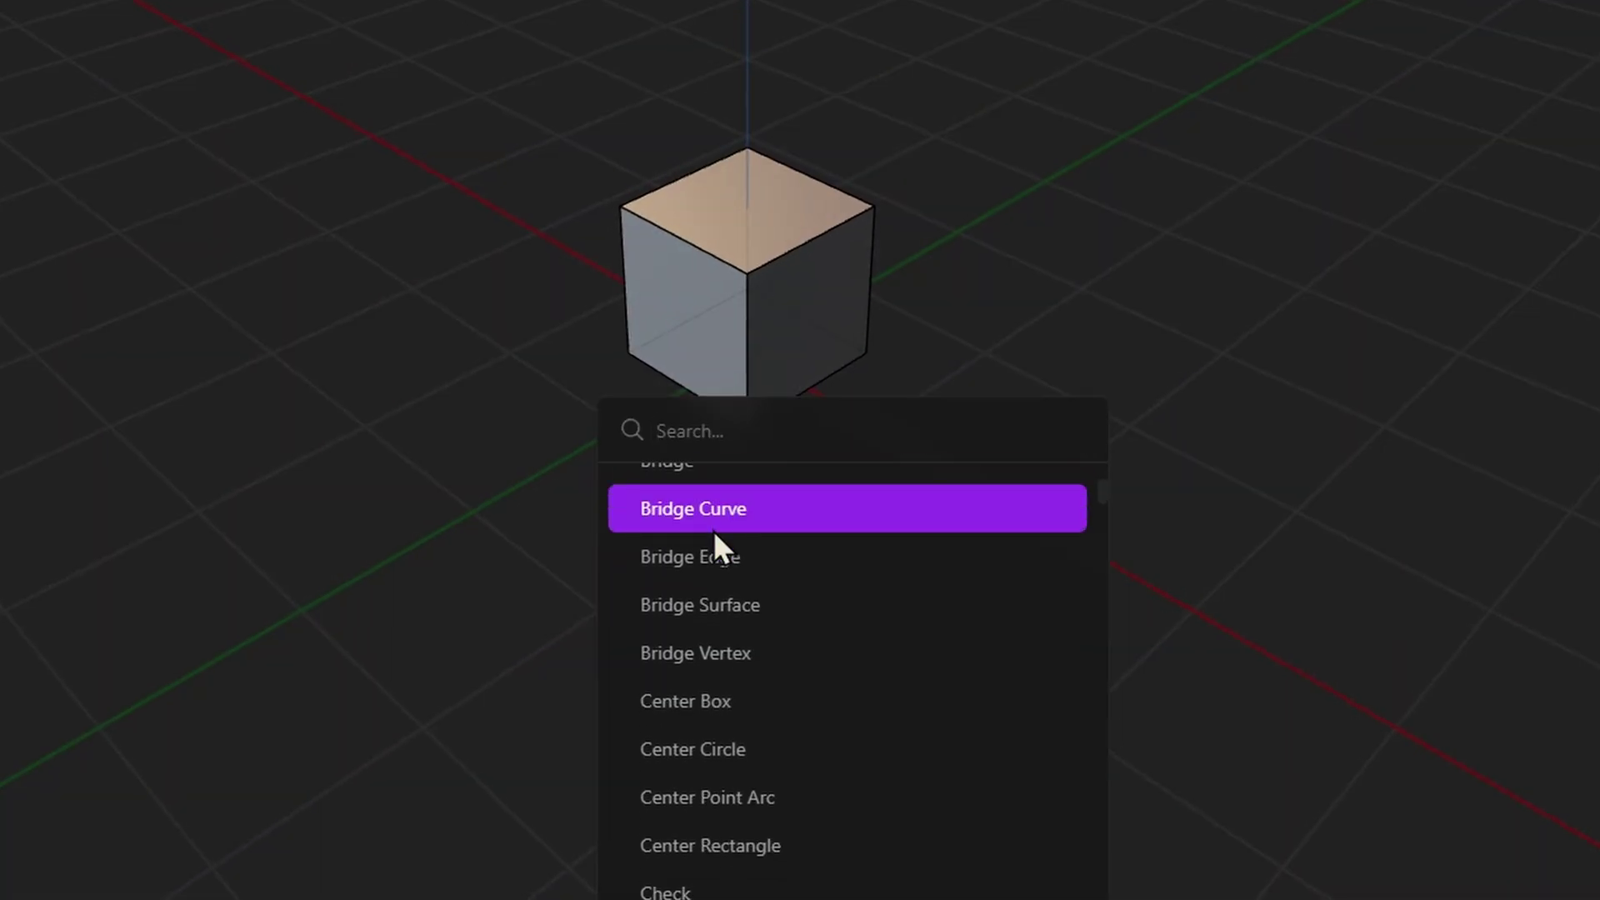
right_click(694, 554)
click(780, 627)
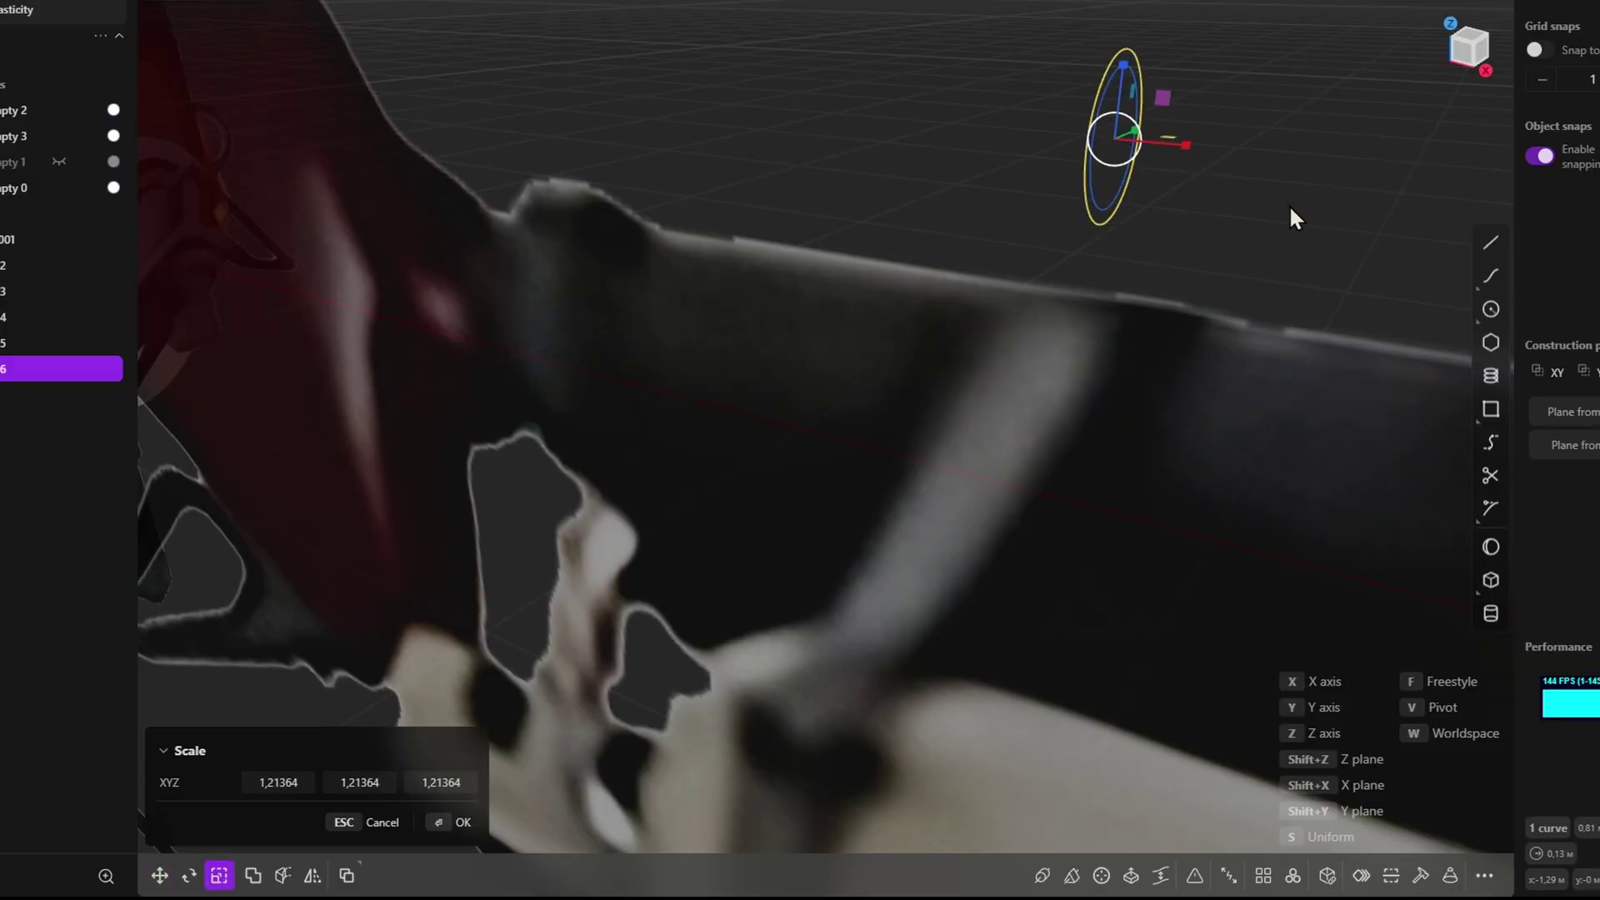
Confirm the scaled circle copy, then duplicate it and slide the new copy left along X
key(Return)
key(KP_1)
scroll(858, 402, up, 3)
key(ctrl+d)
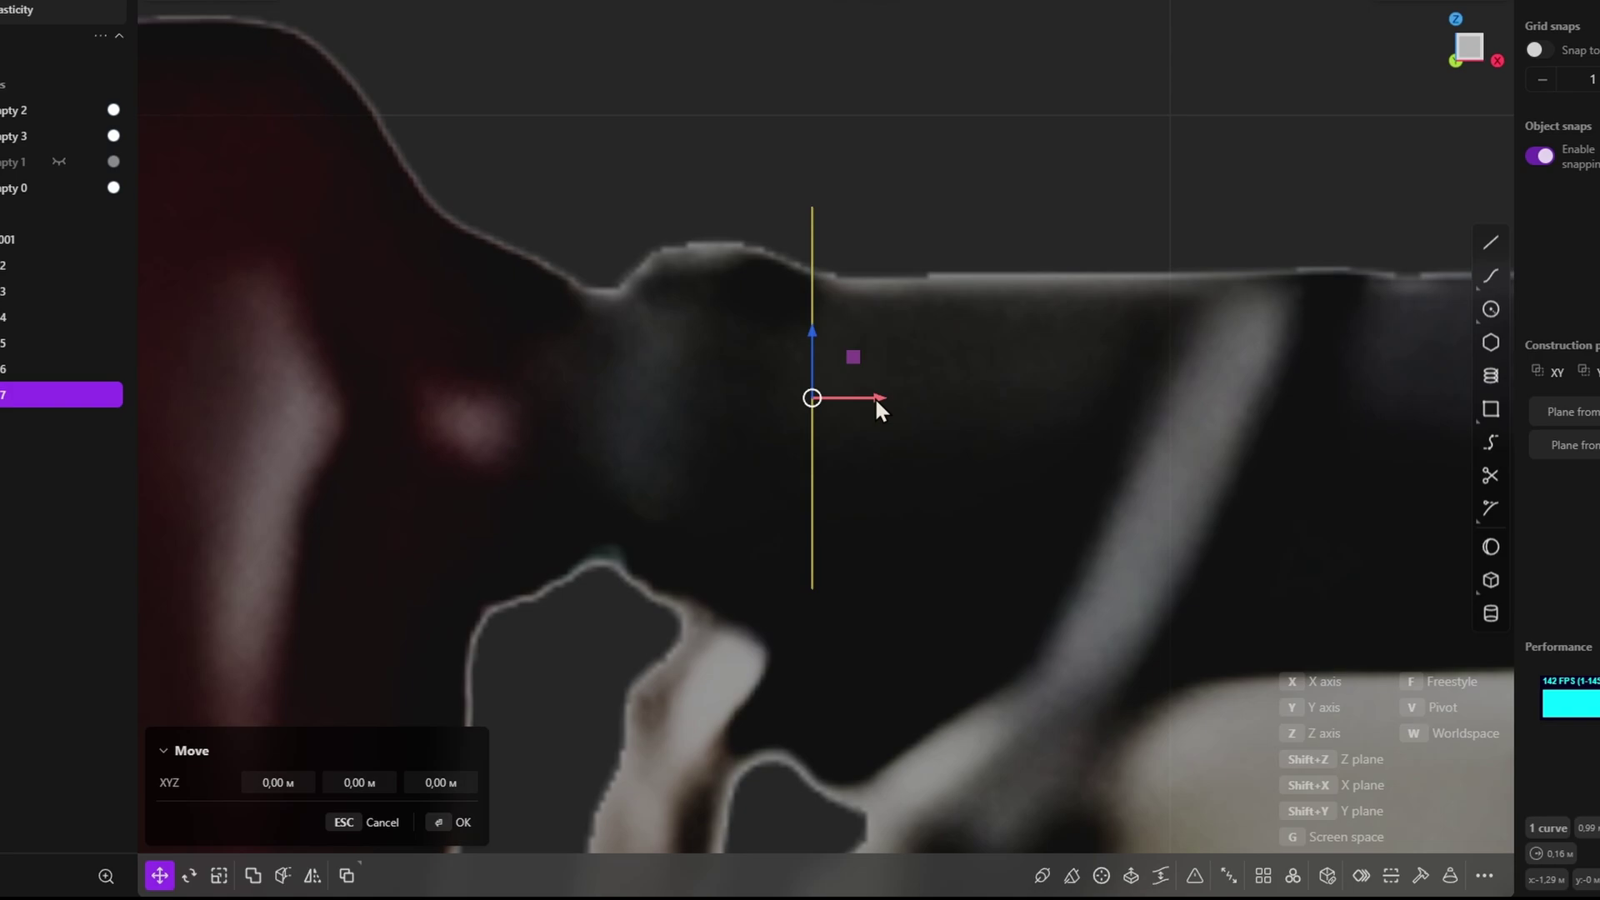
drag(873, 397, 788, 418)
key(Return)
middle_drag(787, 418, 772, 342)
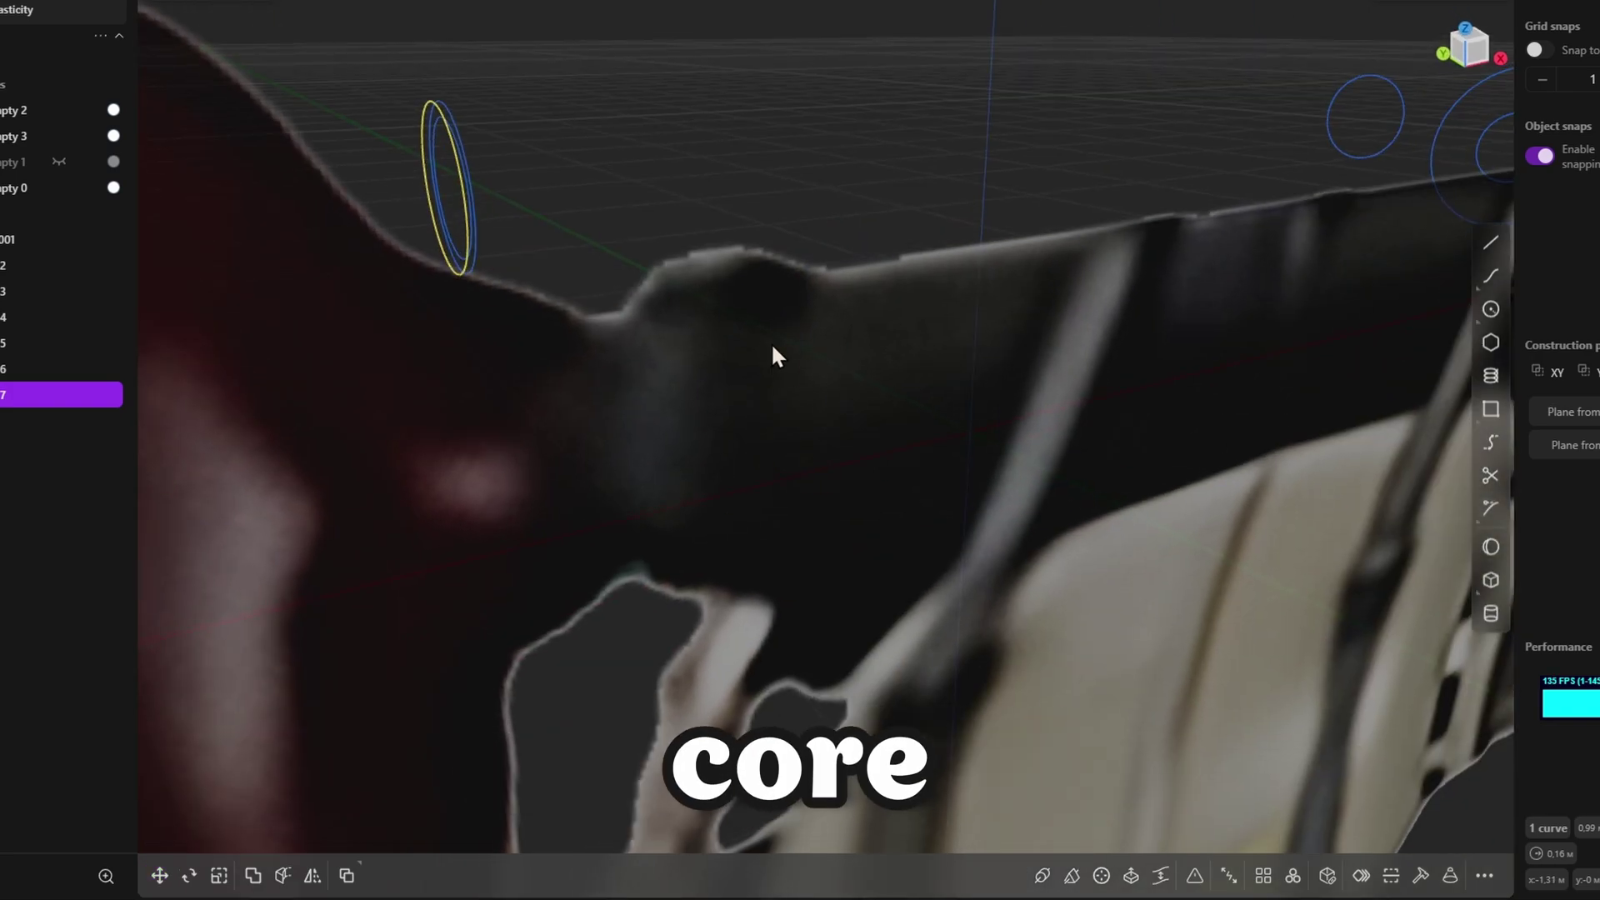
Add another circle copy scaled to 0,93802, then duplicate and shift a further copy left
key(ctrl+d)
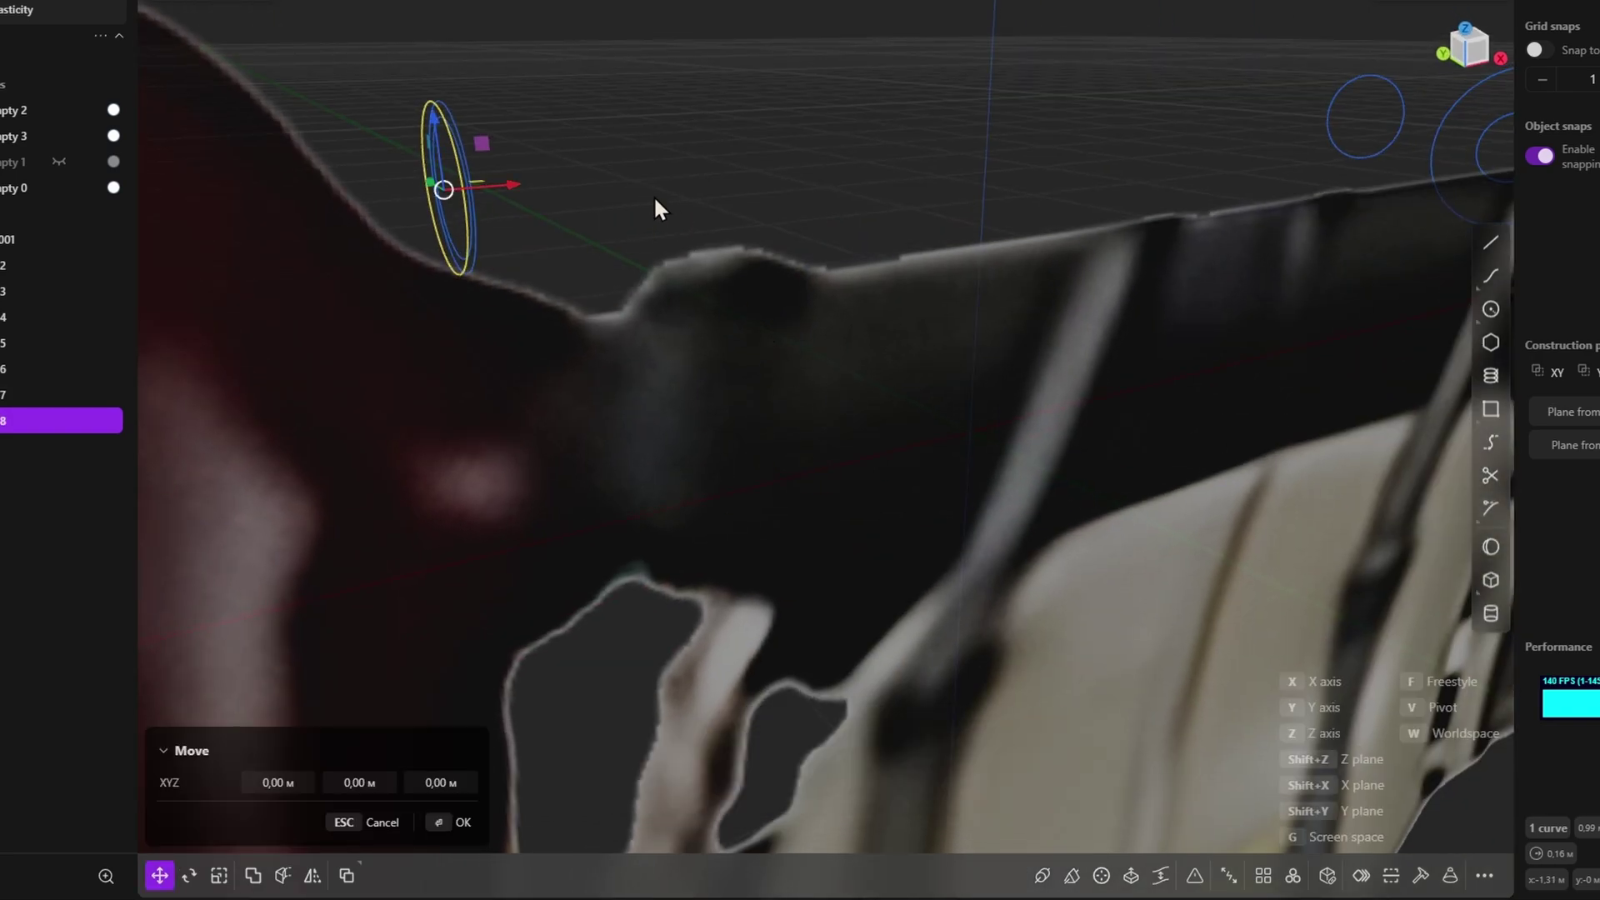
key(s)
click(907, 157)
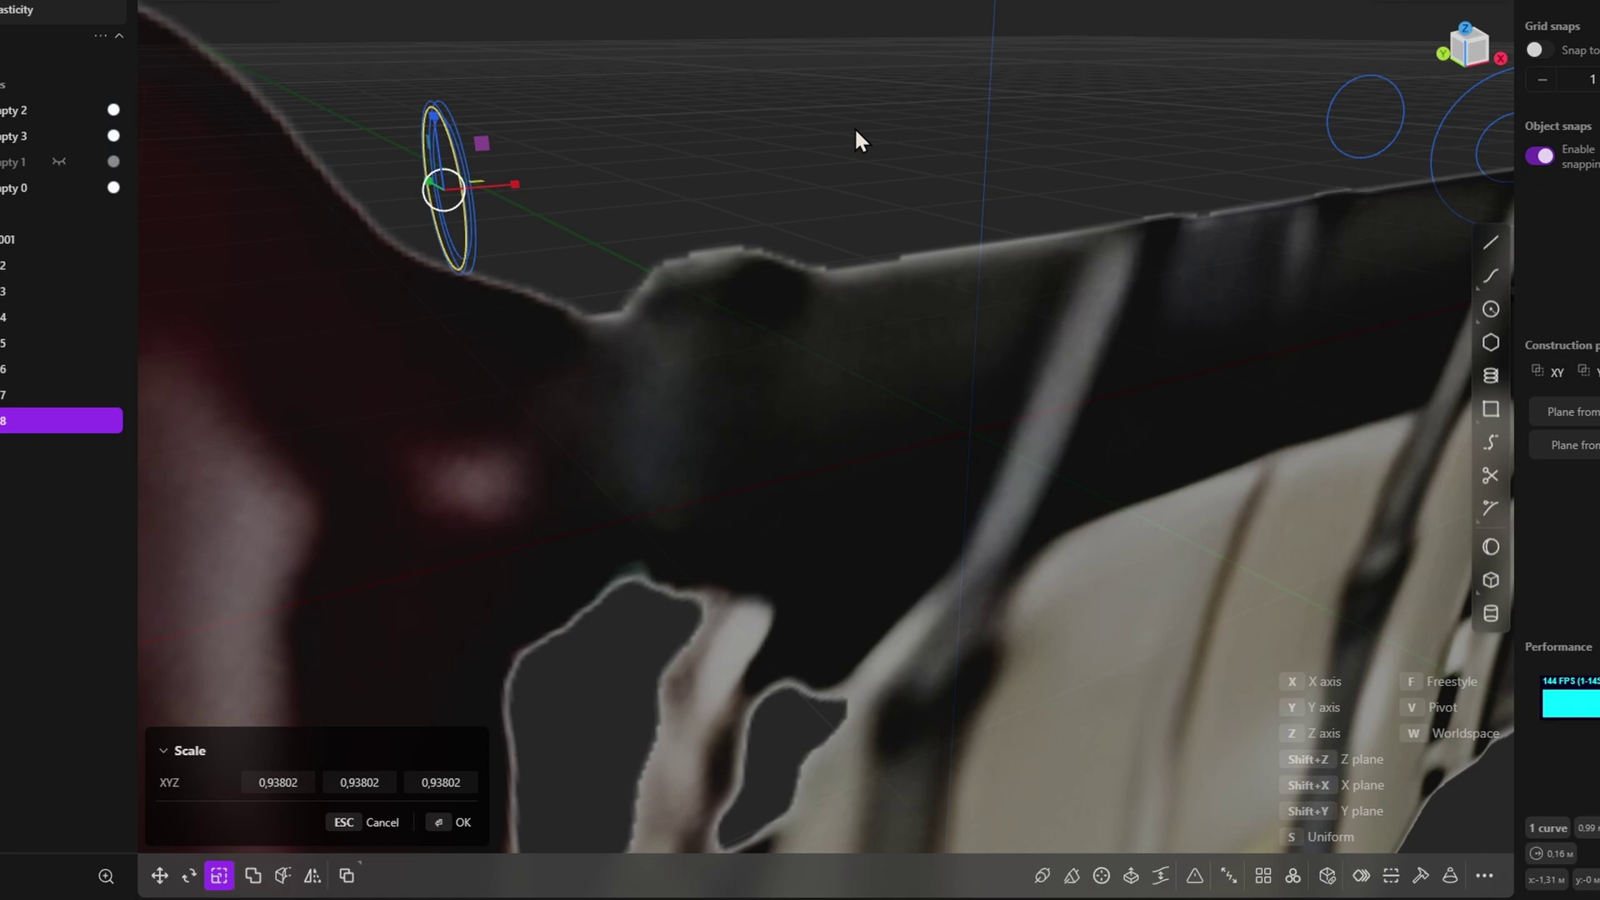
key(KP_1)
key(ctrl+d)
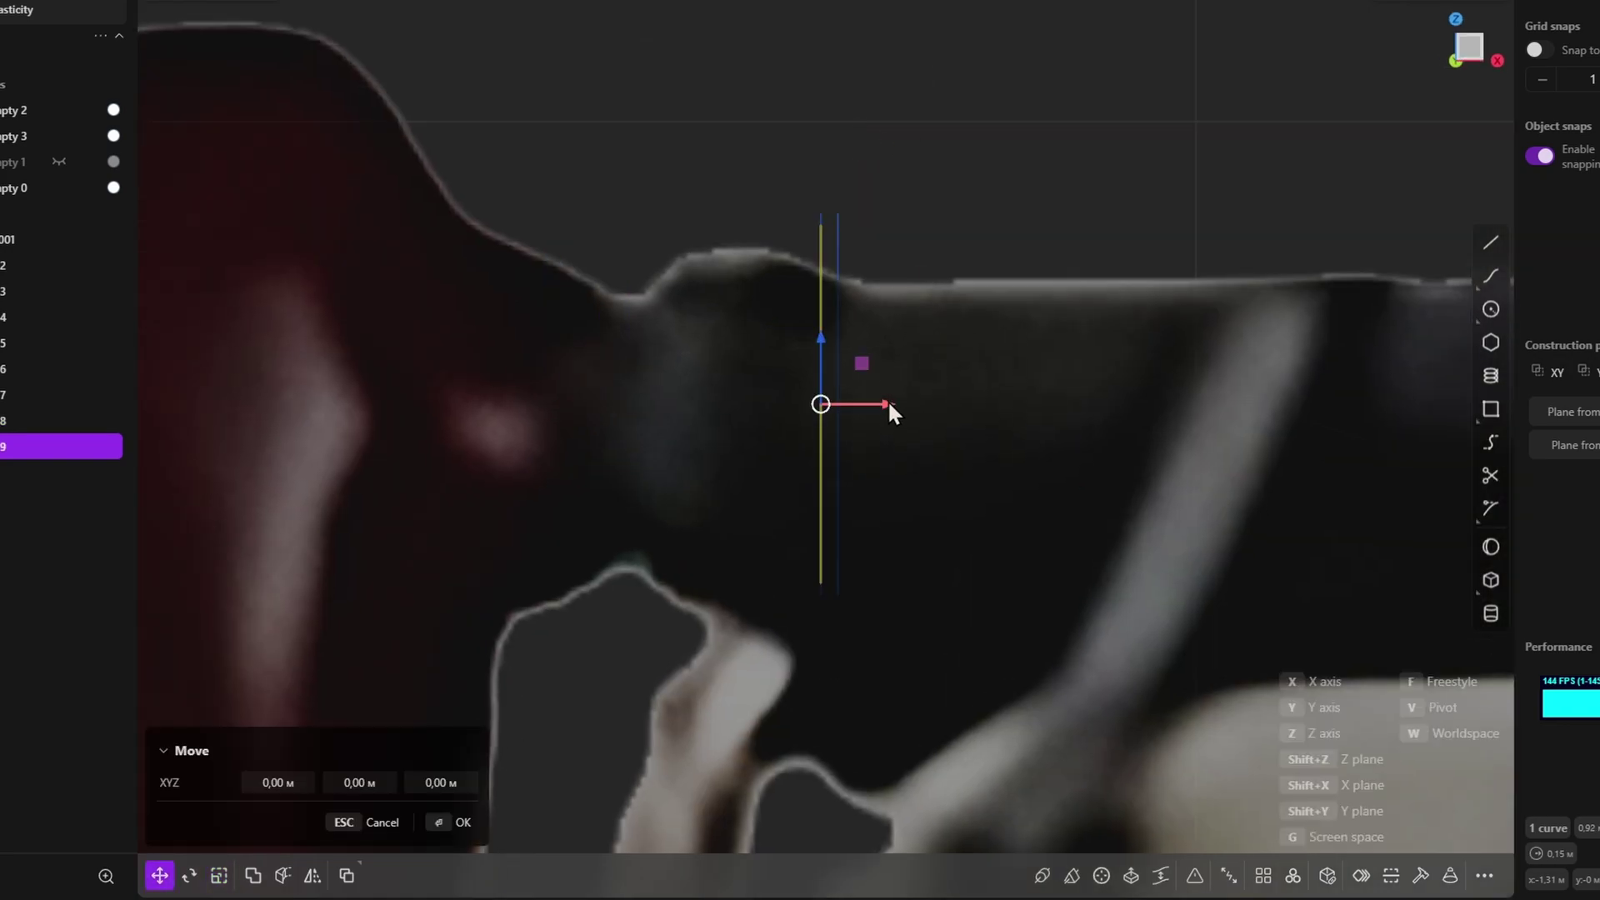
drag(888, 404, 838, 513)
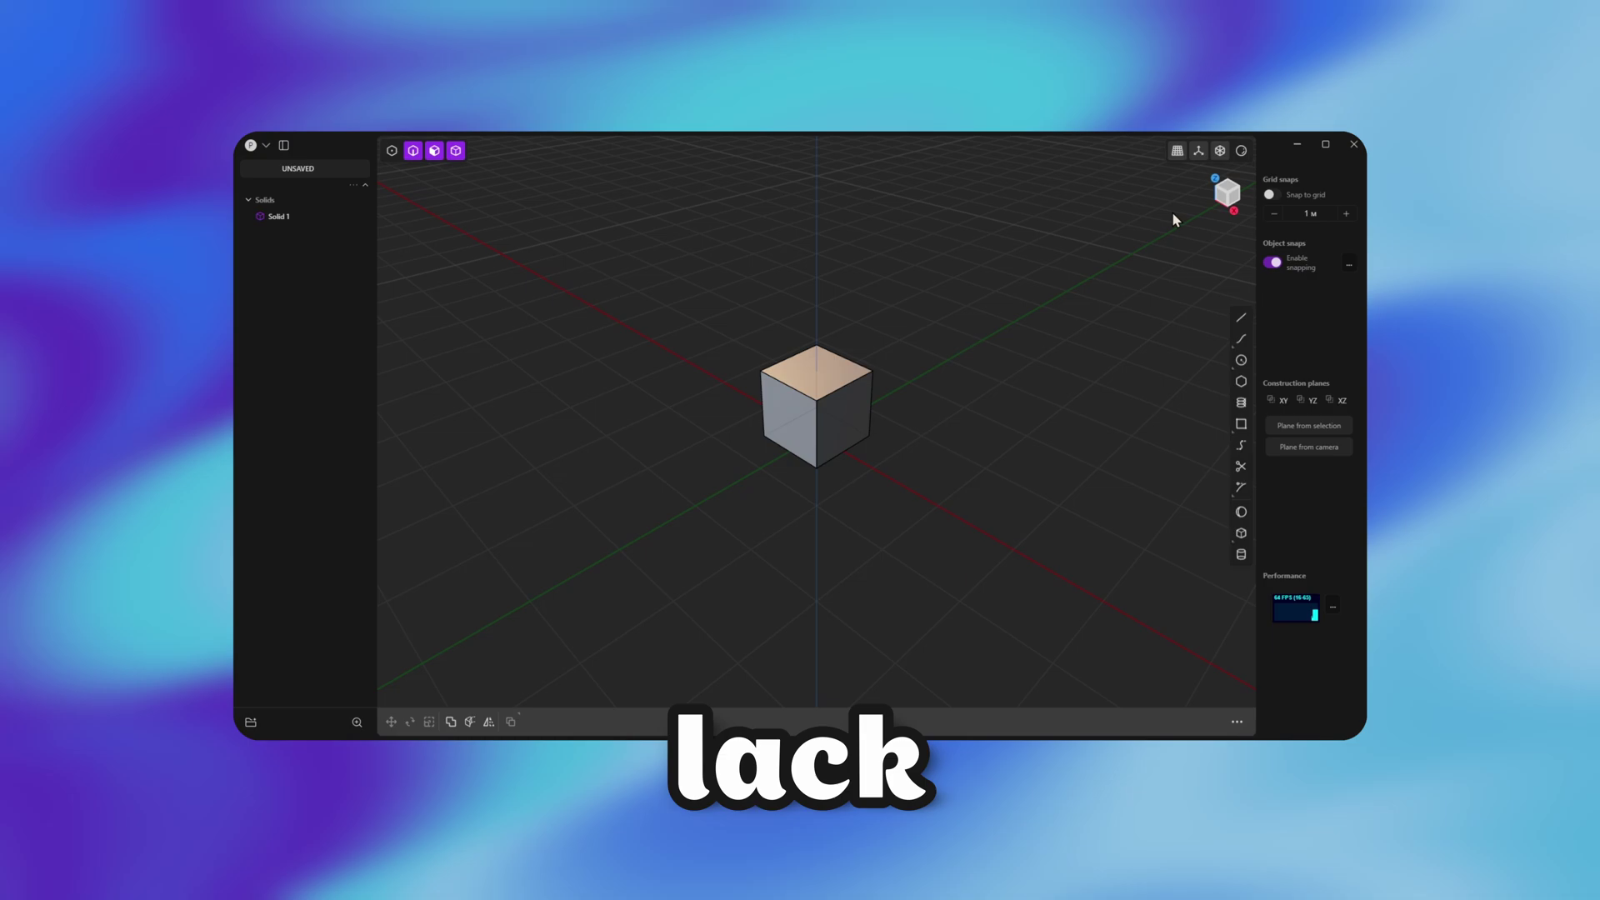
Close Plasticity and Blender up to the save prompt, then duplicate the curve for scaling
click(1380, 134)
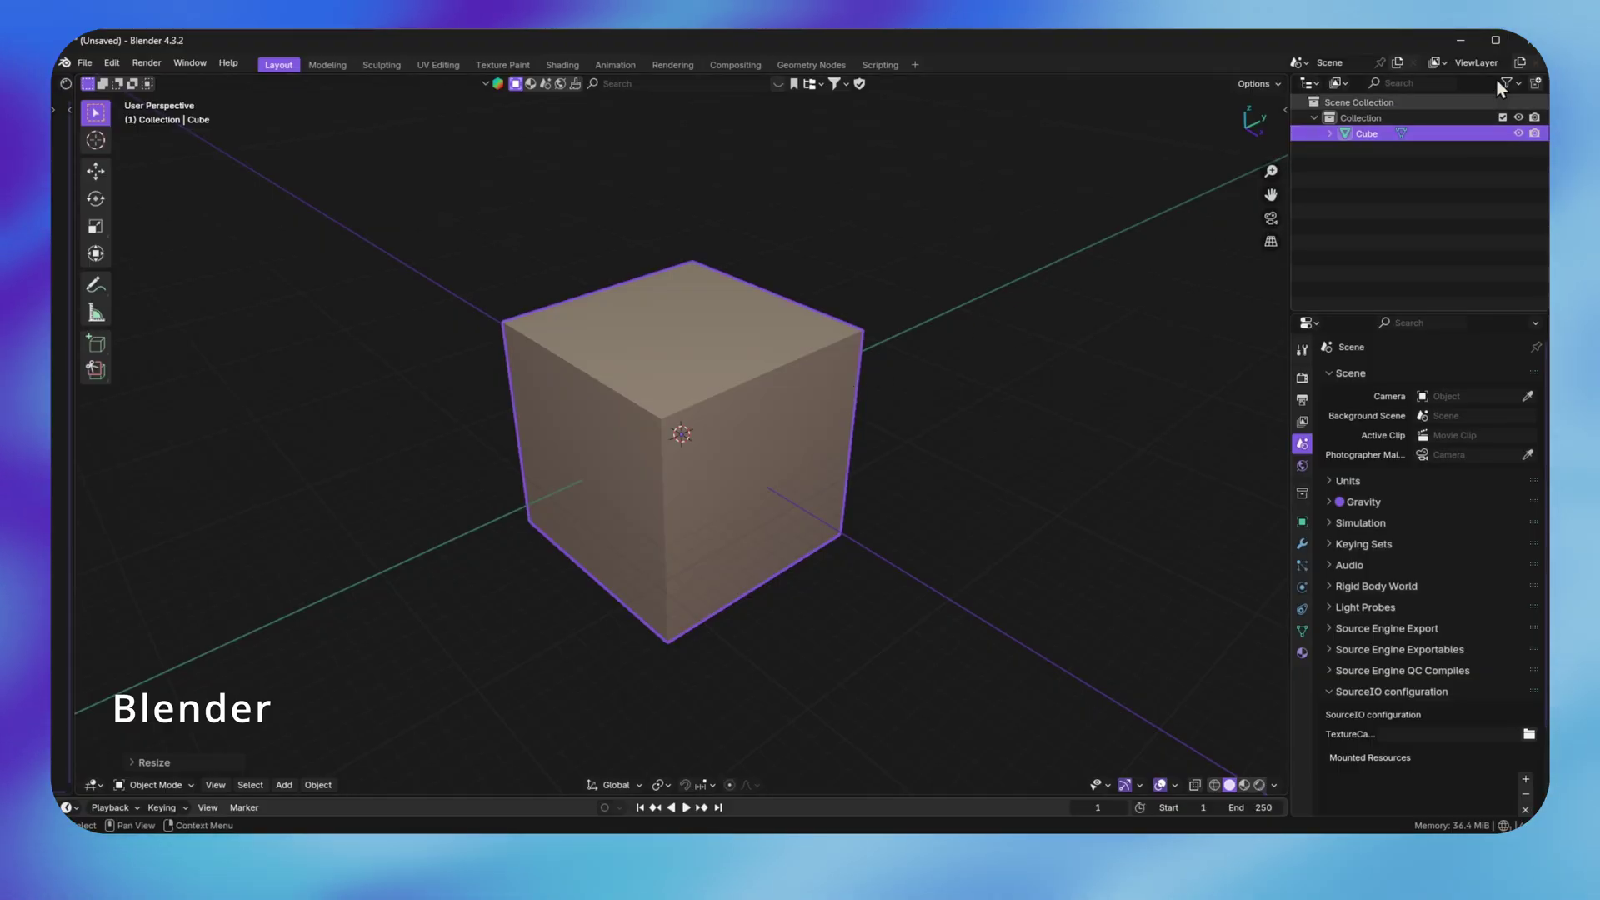
click(1523, 41)
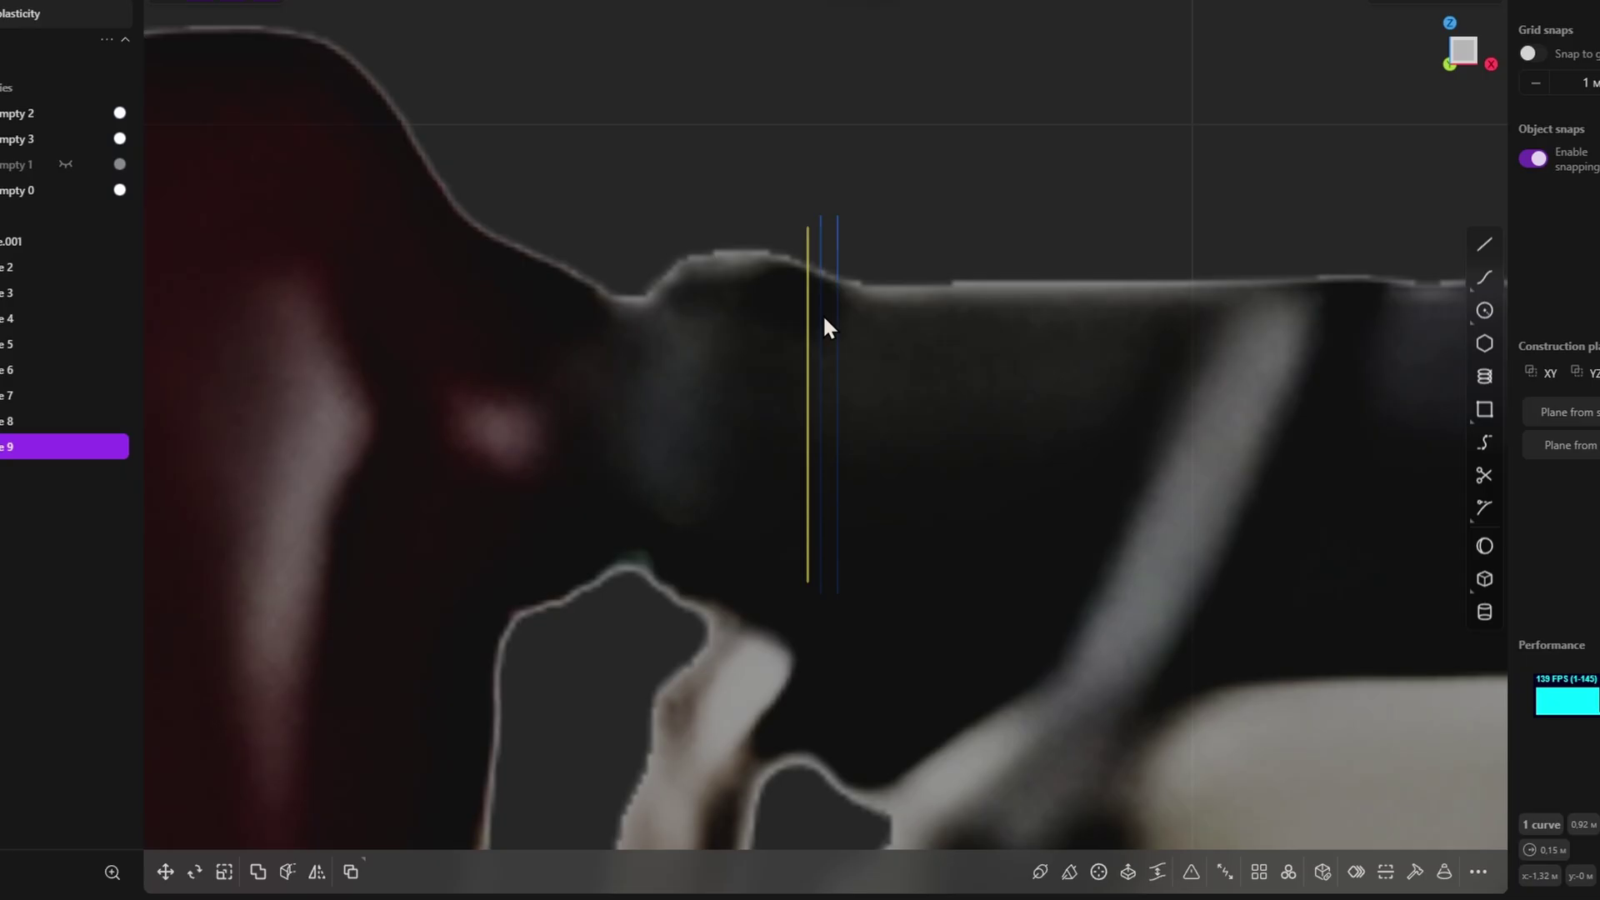
key(shift+d)
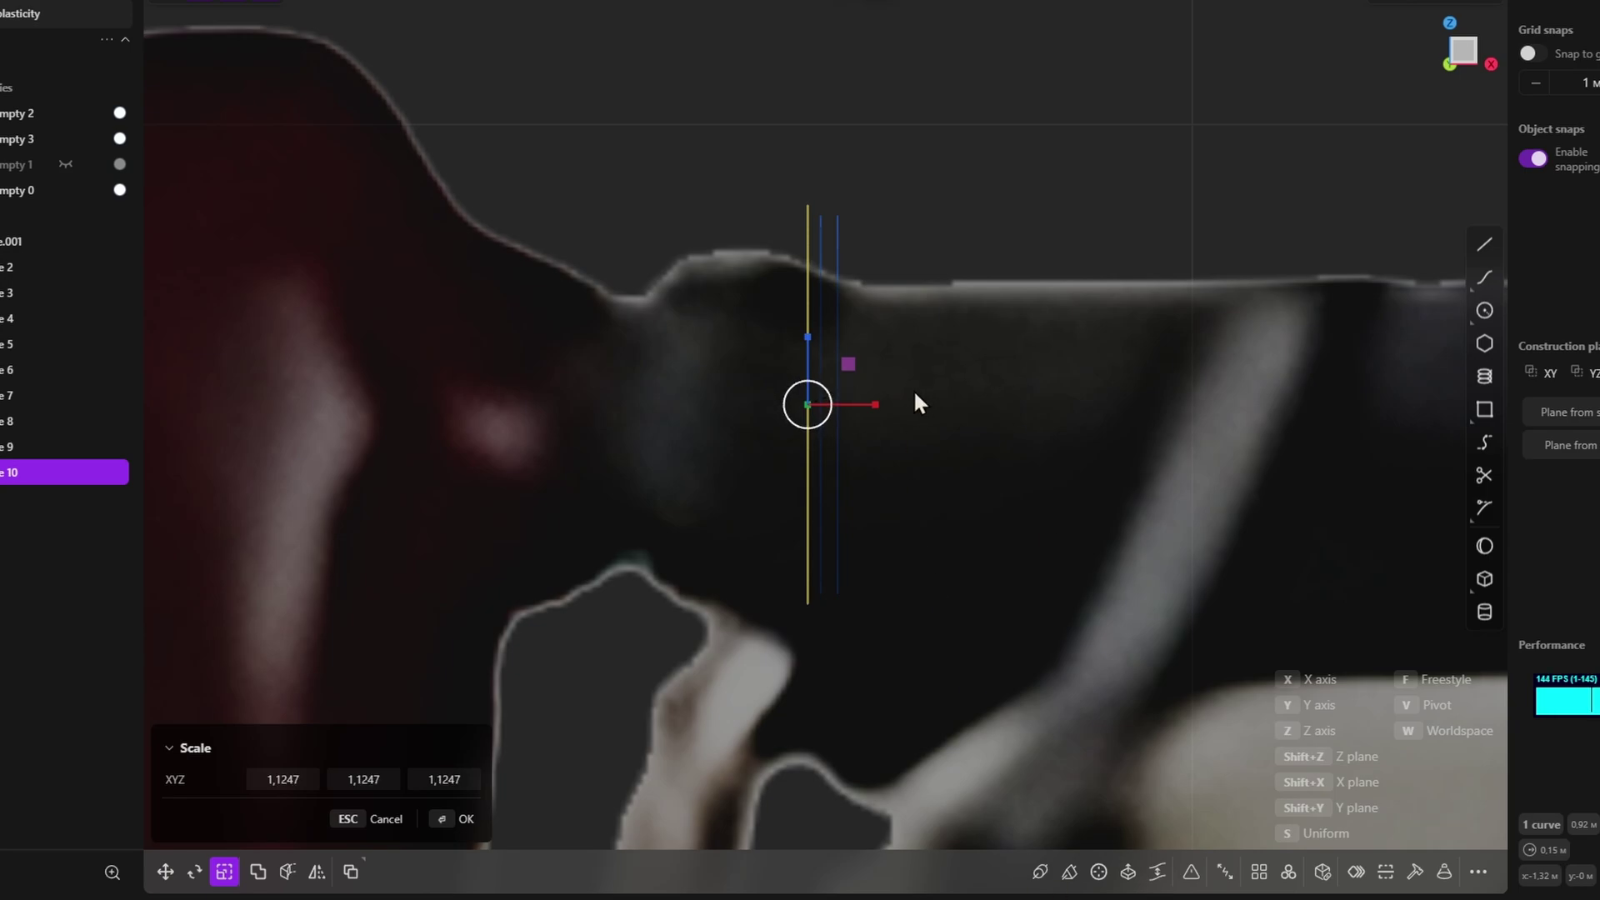
Confirm the scaled copy and add two more curve copies offset along X
key(Return)
key(shift+d)
key(x)
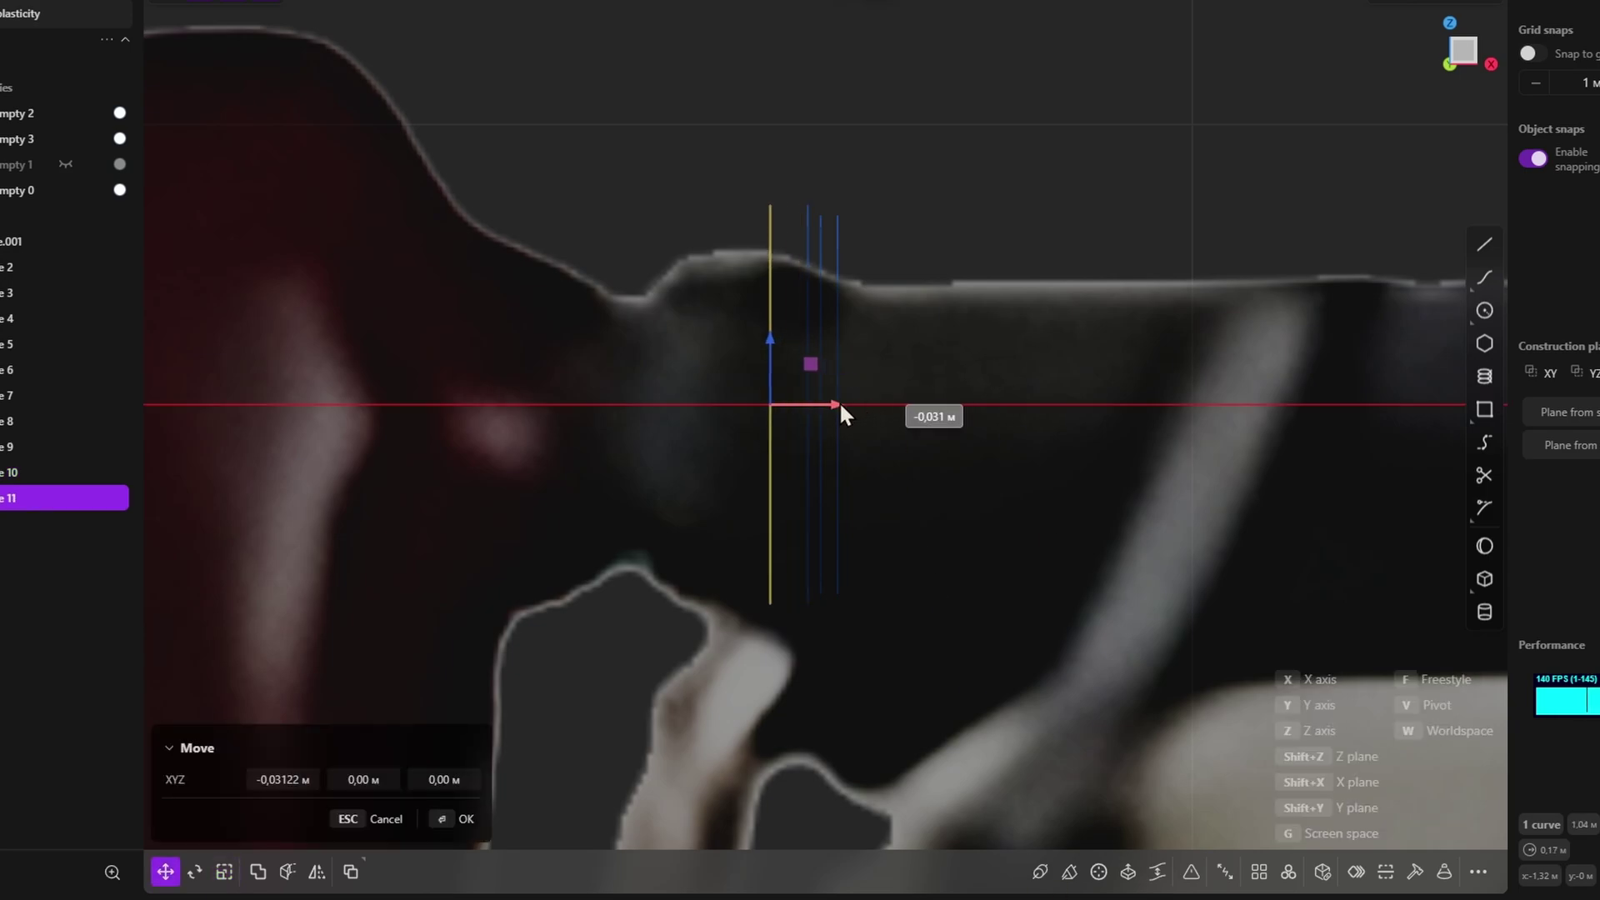
middle_drag(784, 412, 698, 503)
click(763, 377)
key(shift+d)
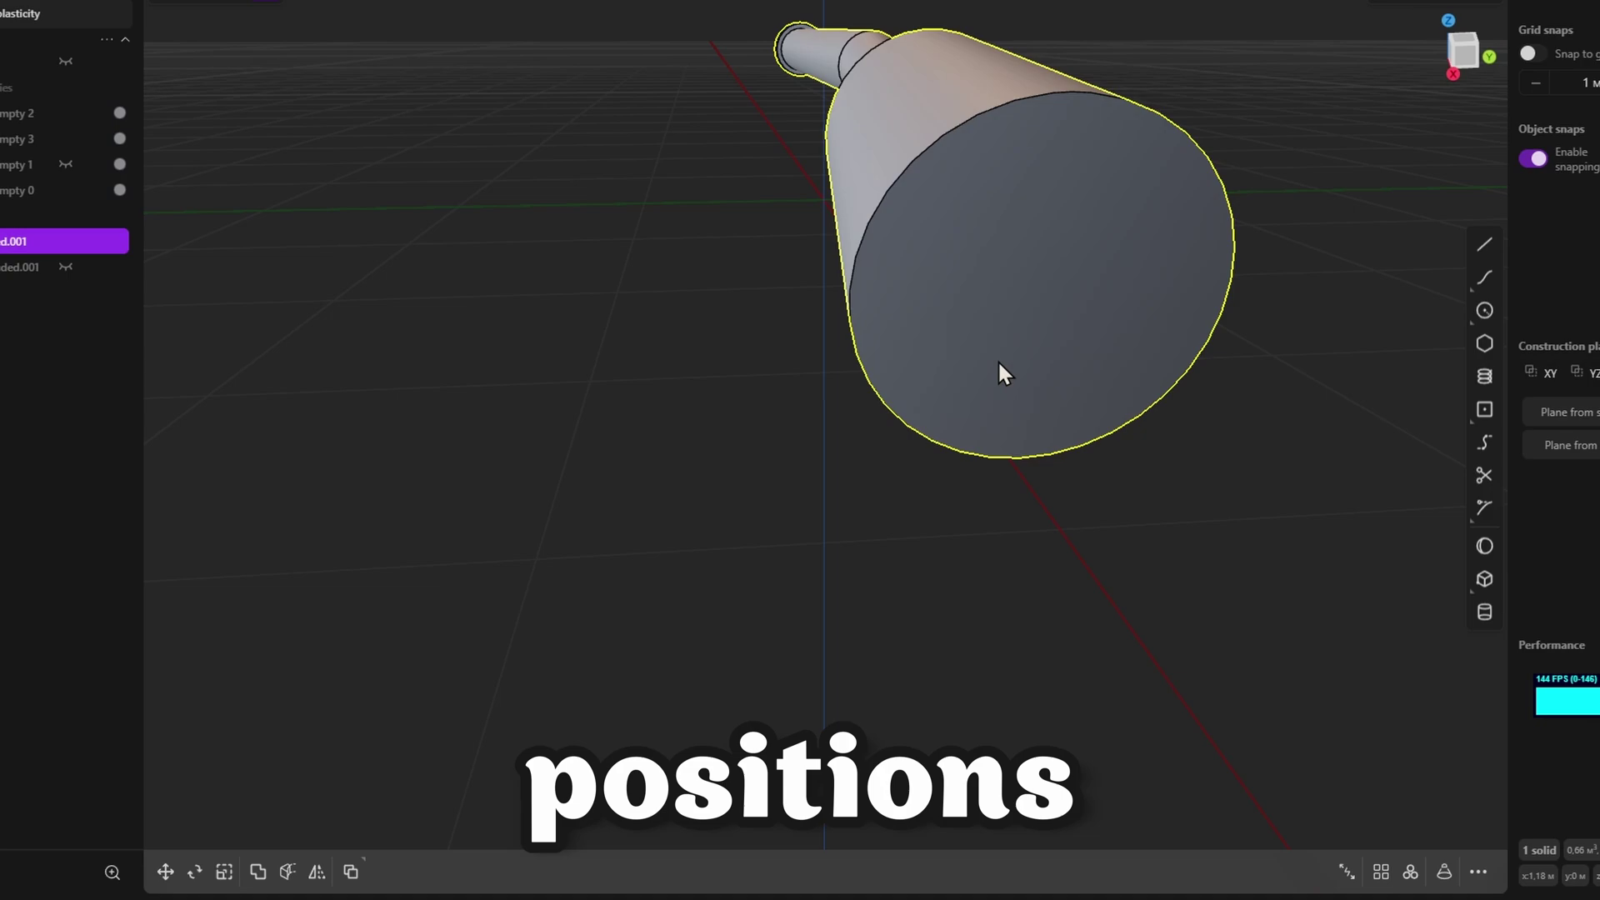
Offset an inner loop on the cone's wide end face and push it in
middle_drag(998, 359, 929, 376)
click(906, 389)
key(o)
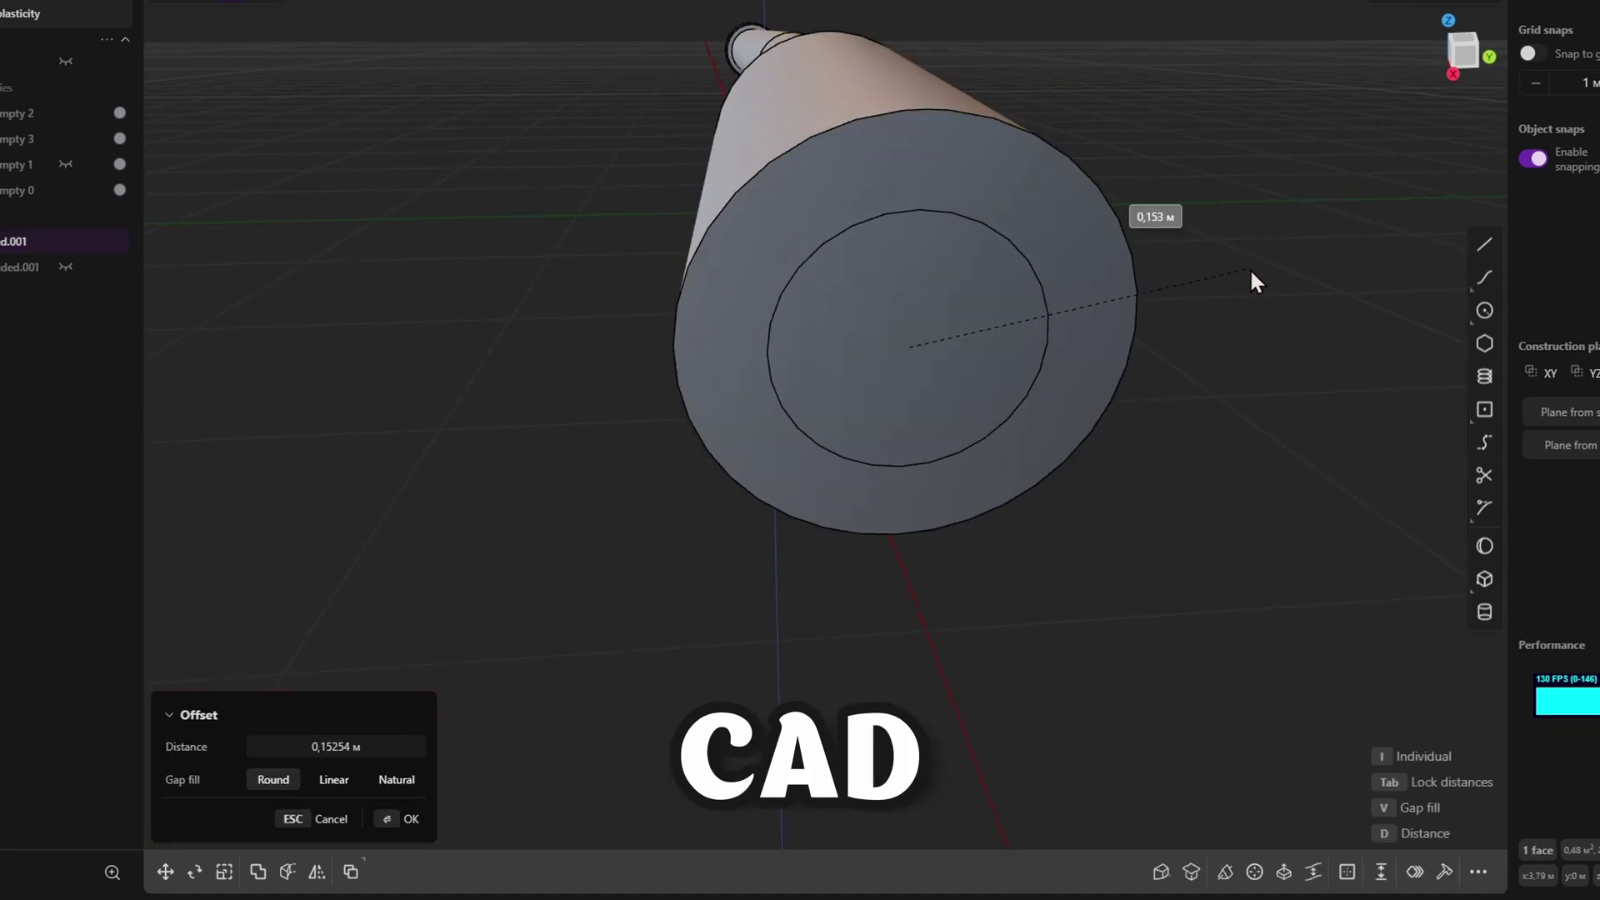
middle_drag(881, 327, 1013, 308)
click(867, 340)
key(o)
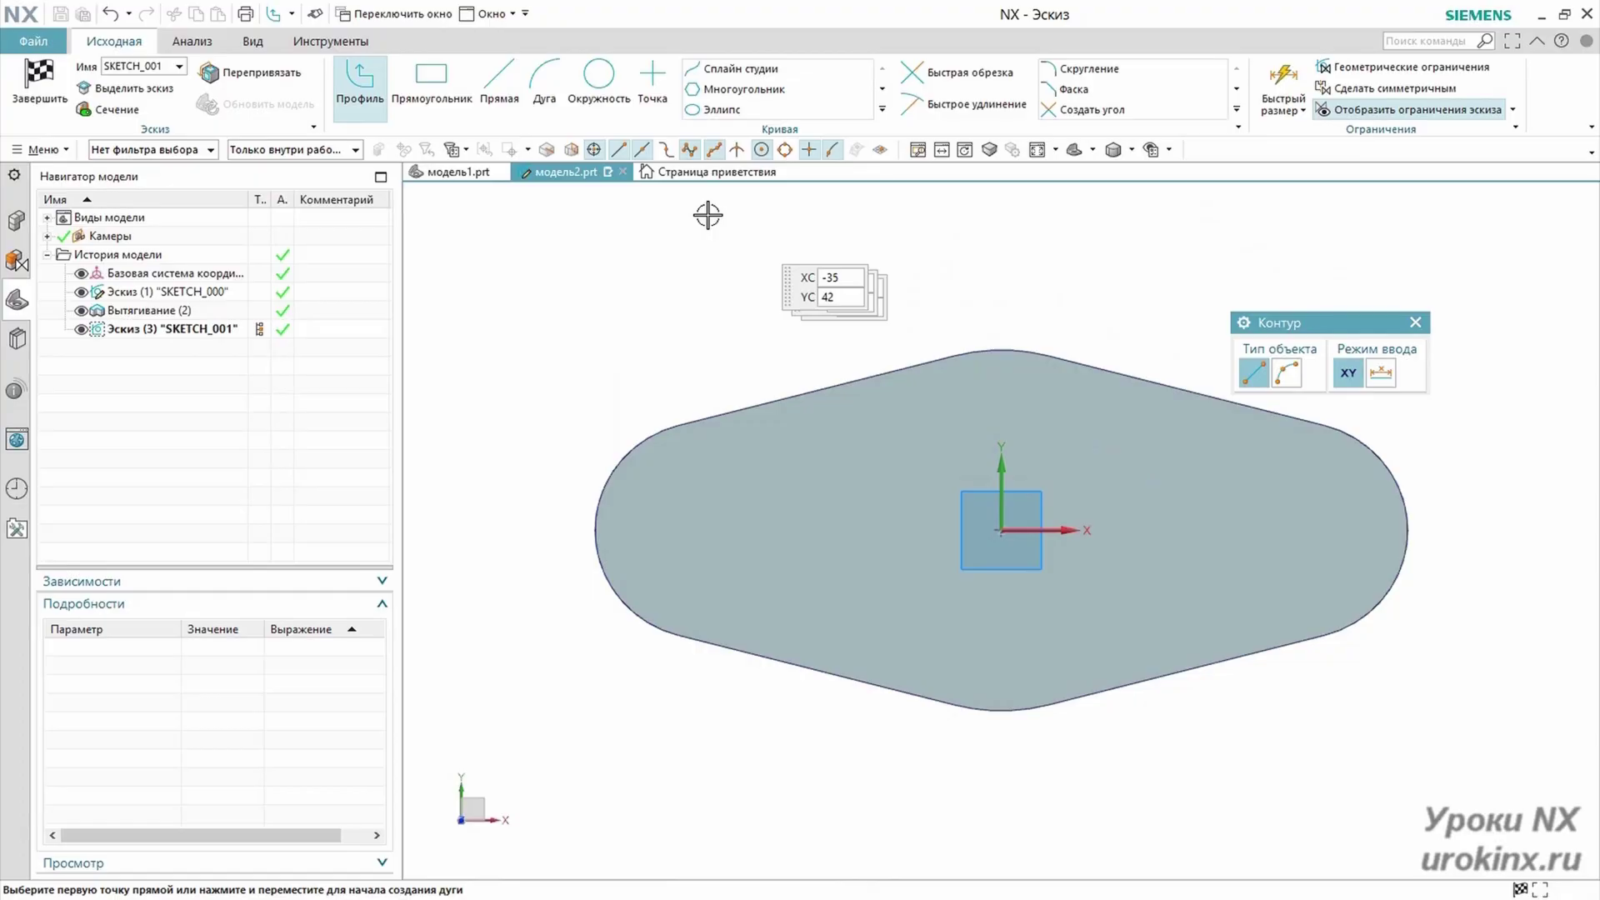
Sketch a circle at the origin with its diameter dimensioned, then emboss it choosing a boolean type
key(o)
click(1001, 530)
key(Return)
double_click(1040, 448)
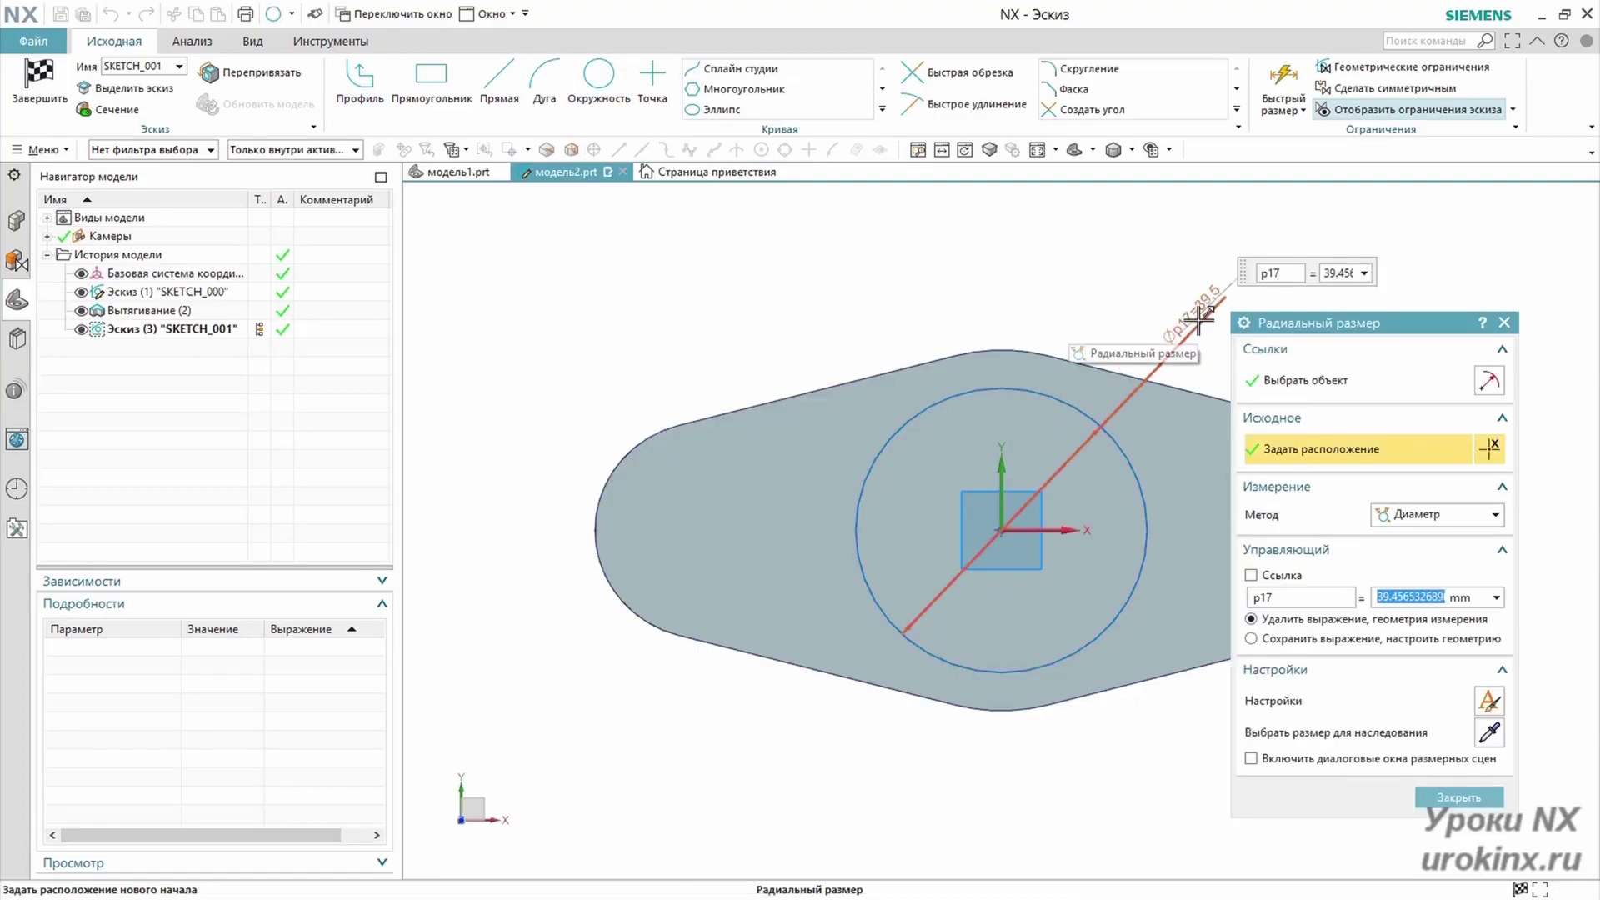
key(ctrl+q)
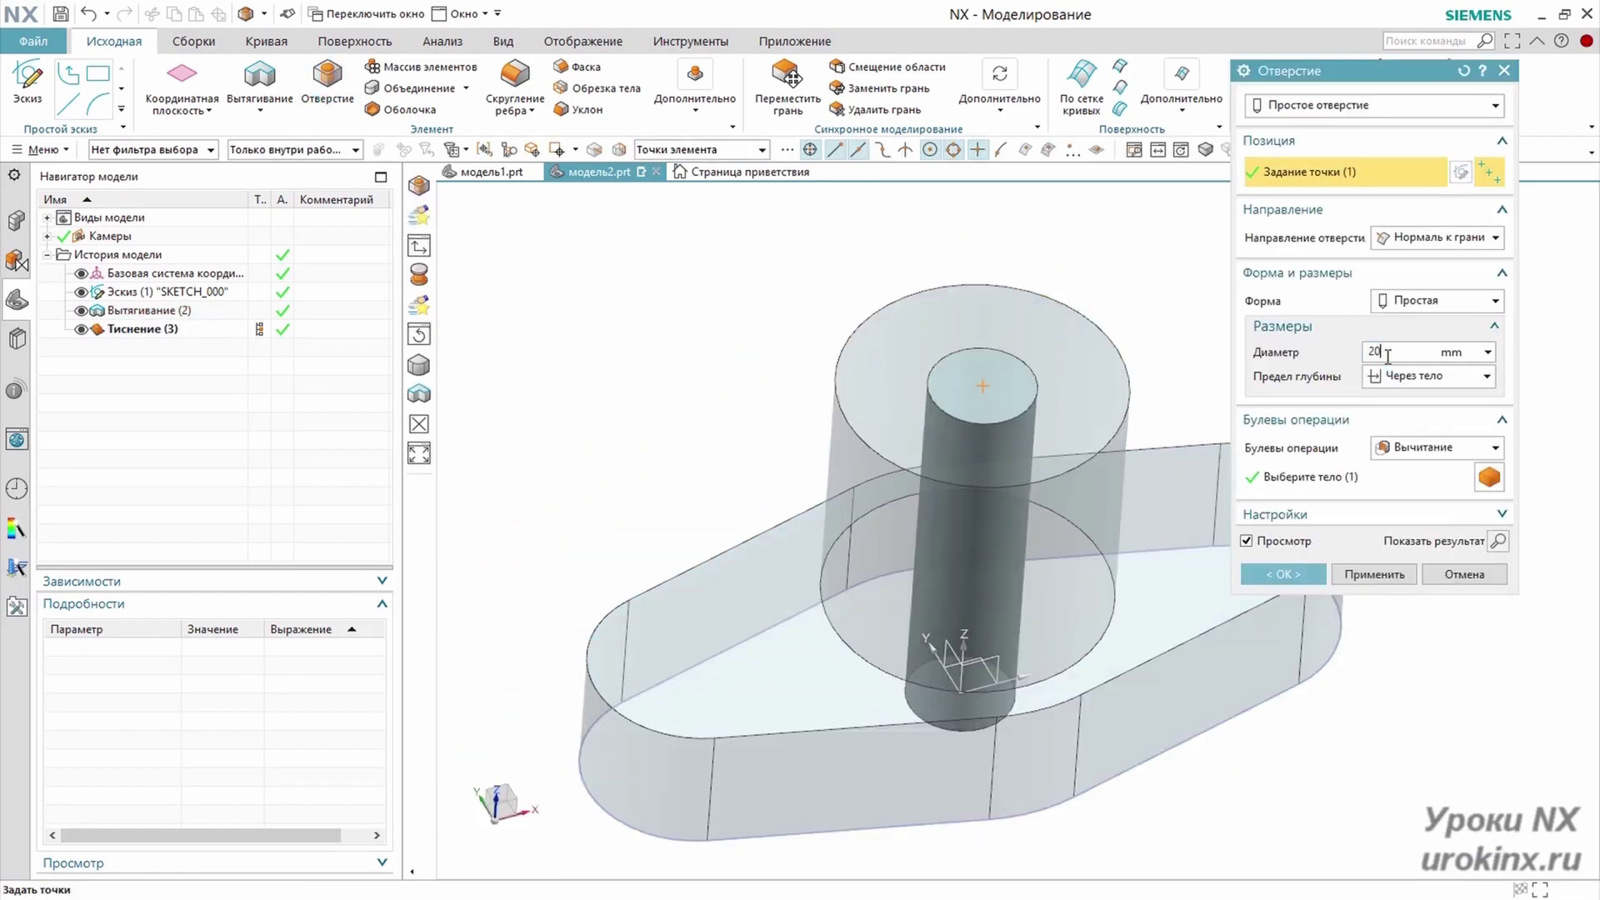
click(1437, 448)
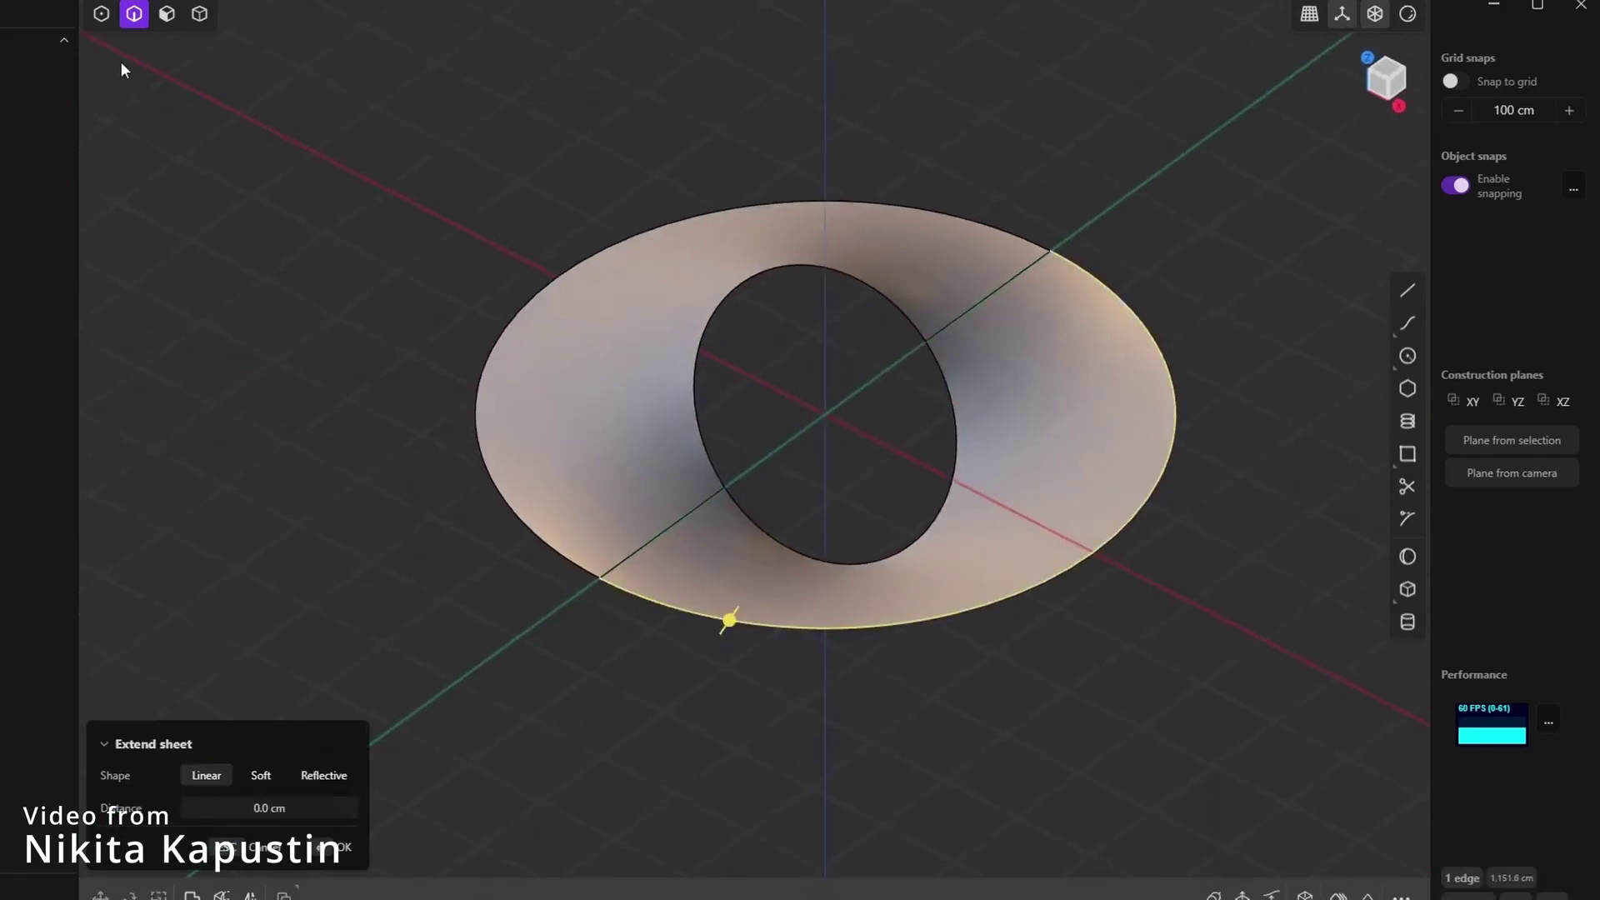
From top view, draw an elliptical hole and array it twelve times around the ring
key(Escape)
key(KP_7)
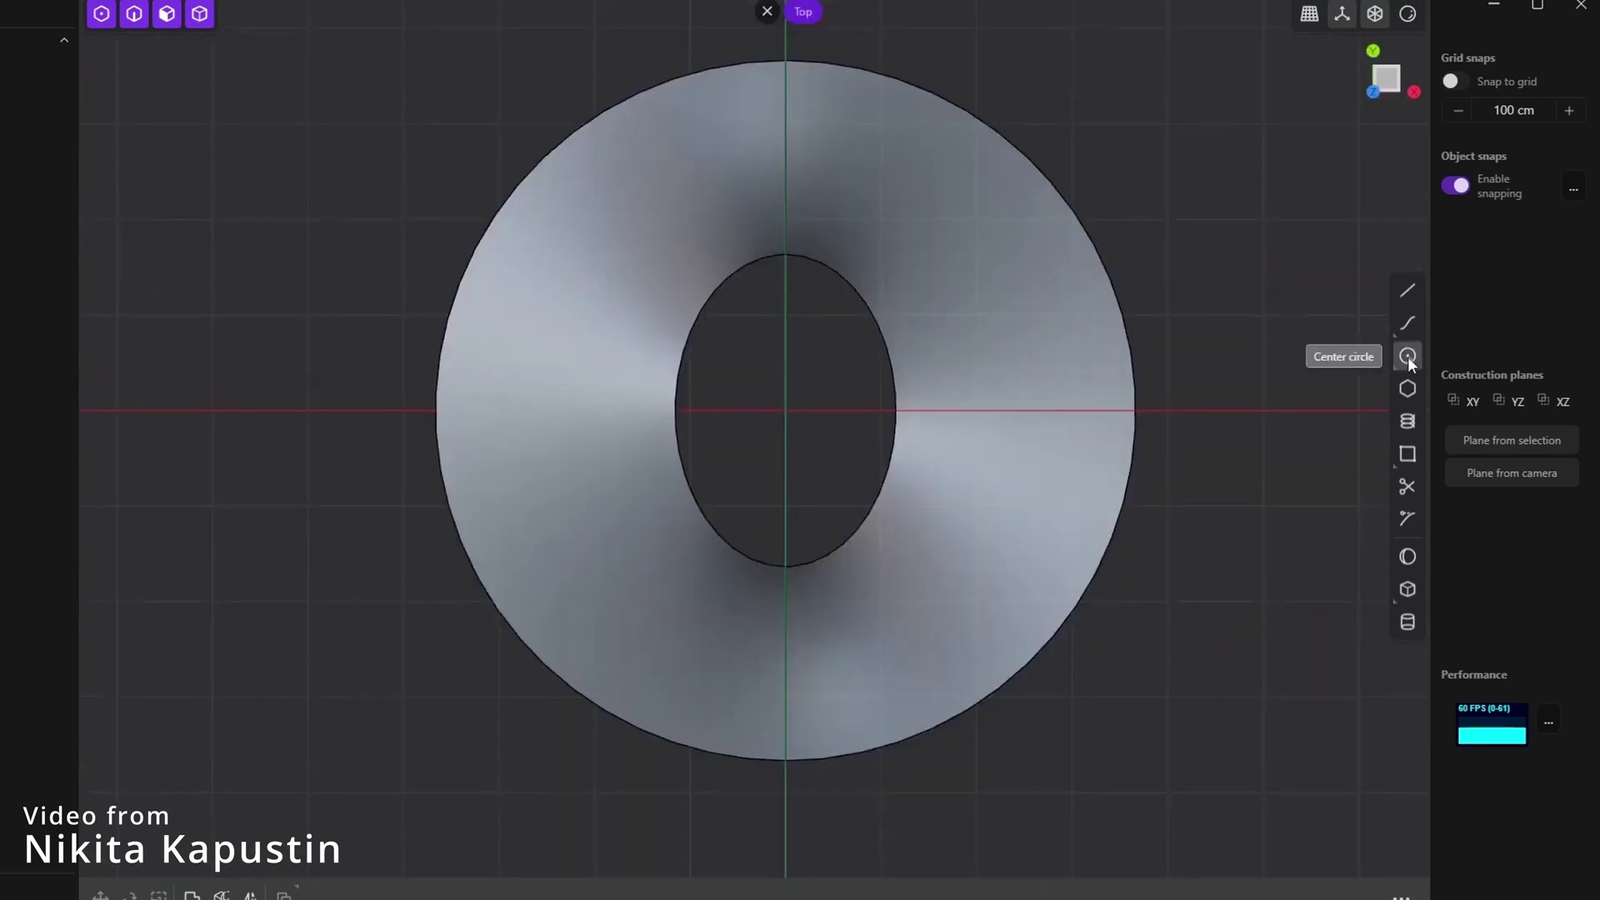
click(1407, 355)
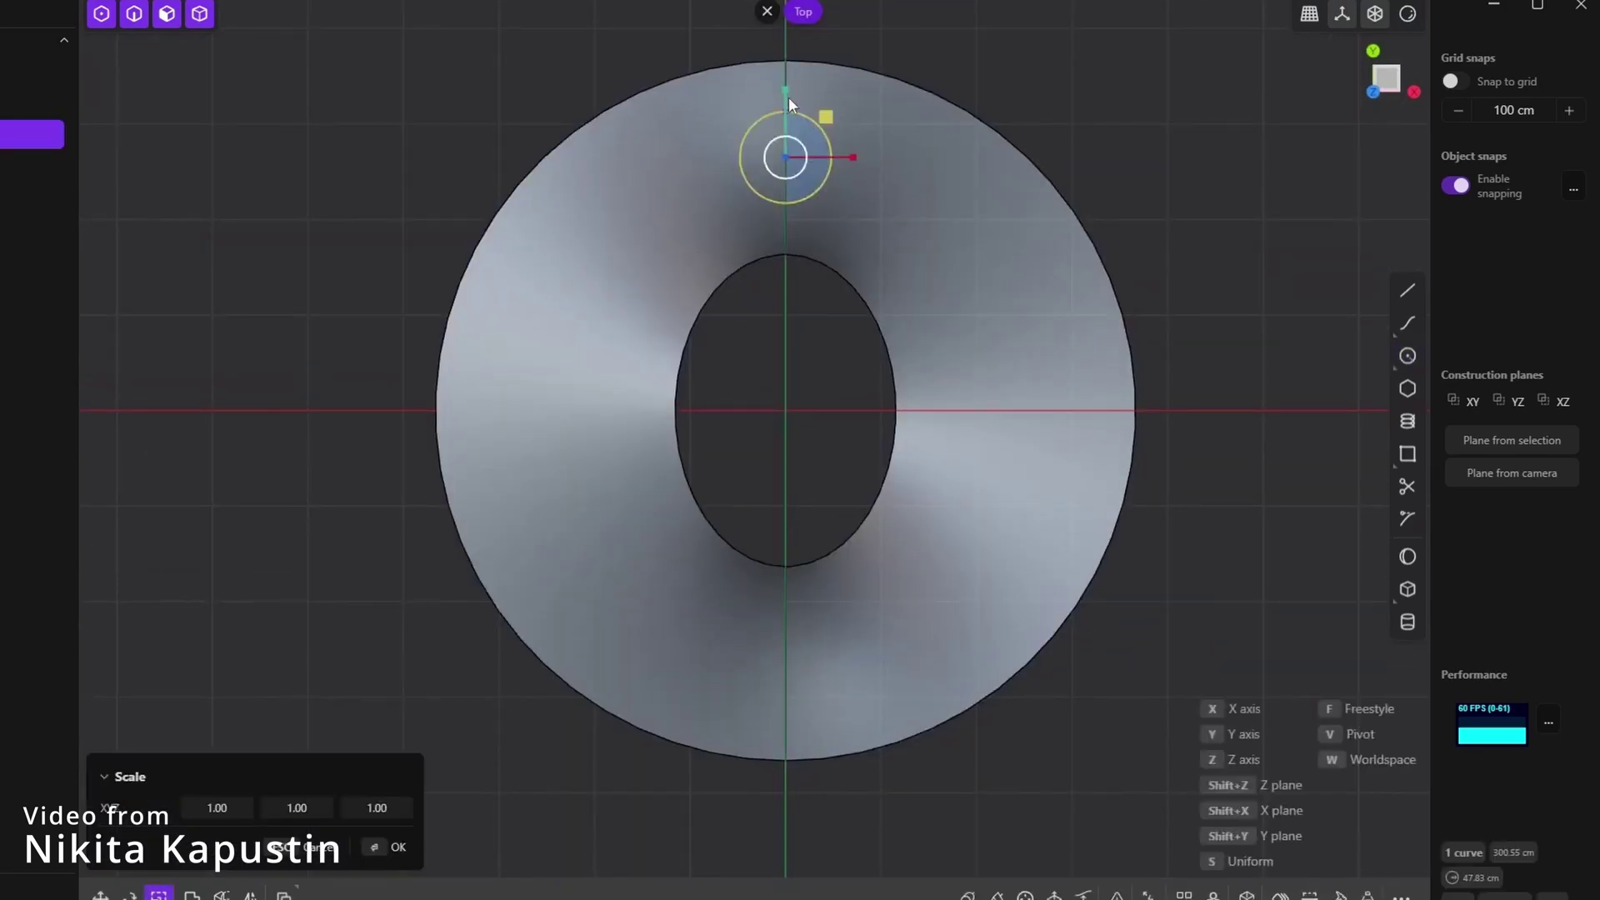
drag(789, 97, 842, 193)
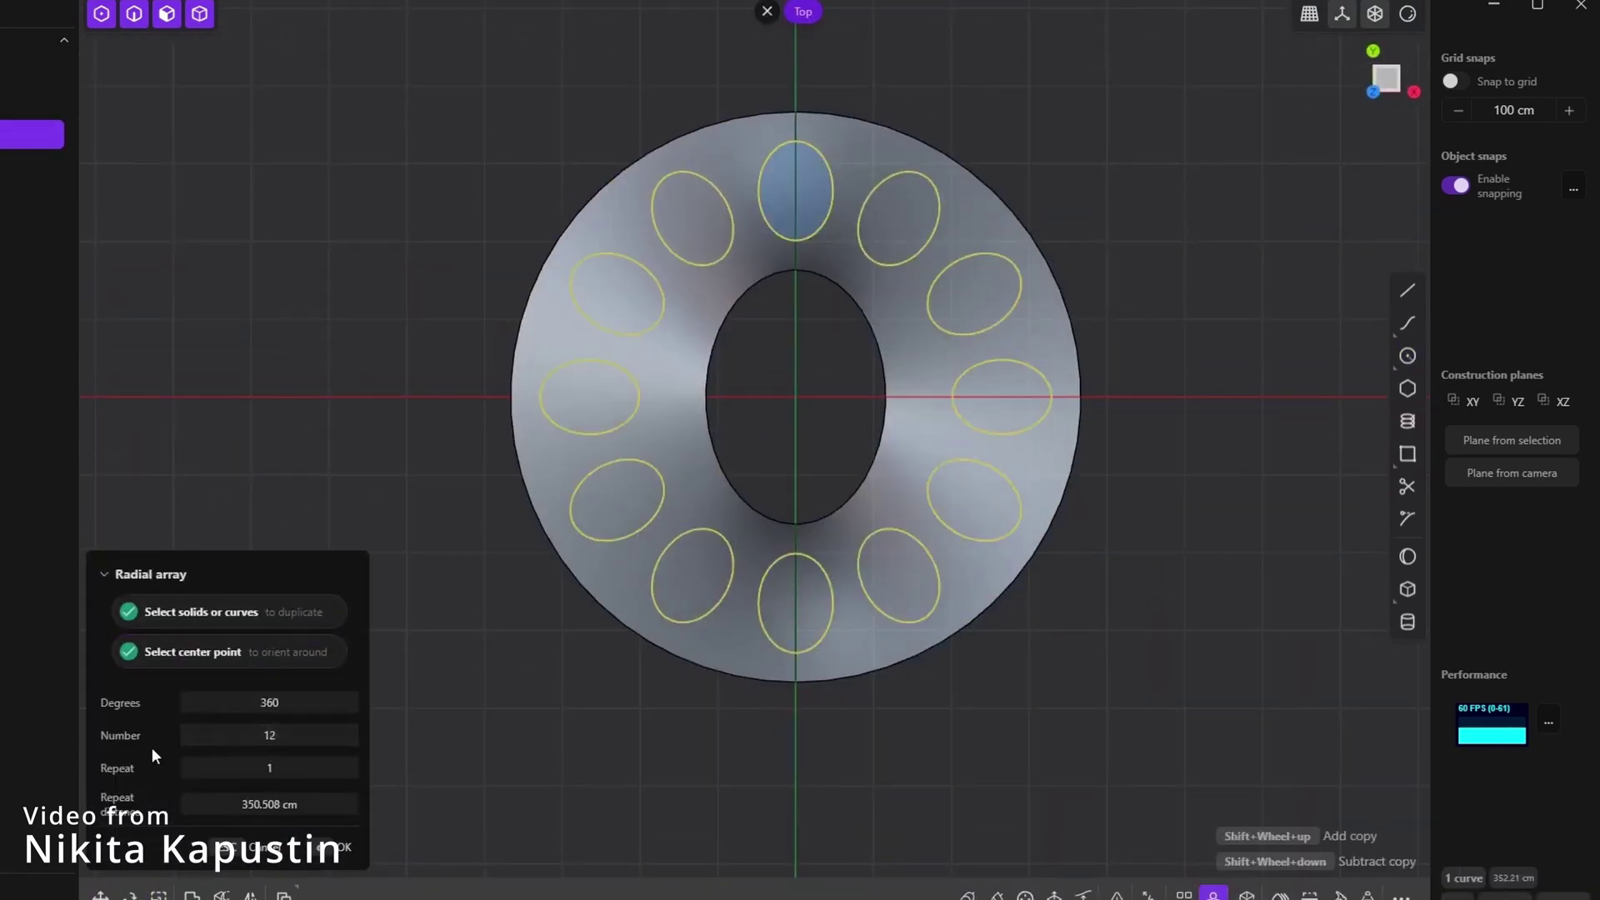
key(Return)
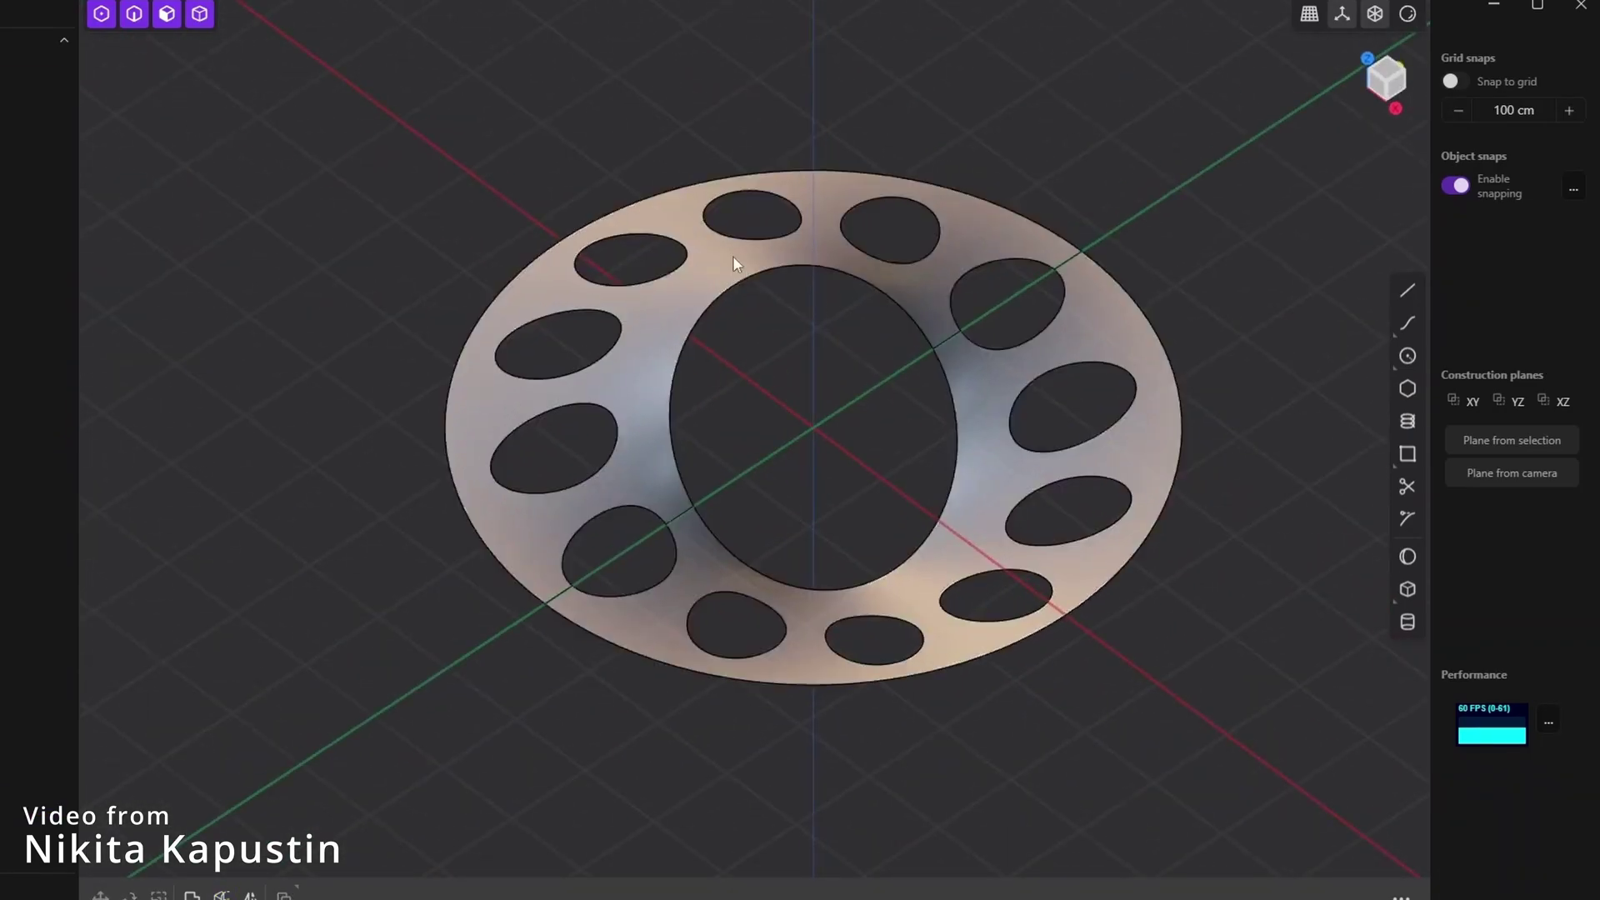
Thicken the perforated ring sheet into a solid
click(733, 256)
key(e)
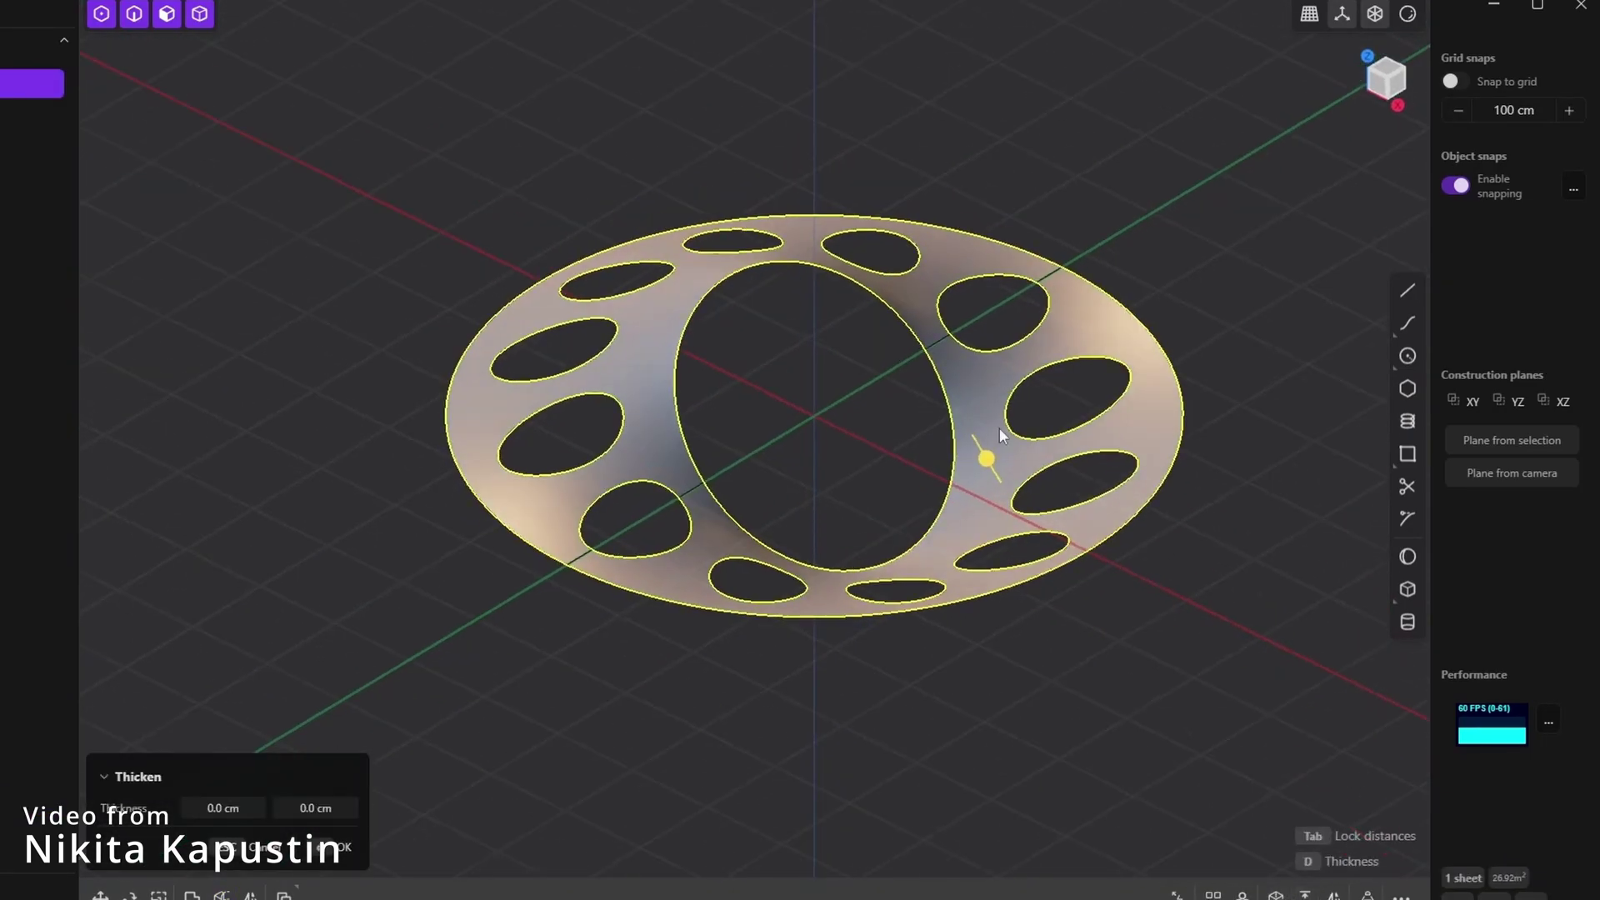
drag(998, 428, 975, 450)
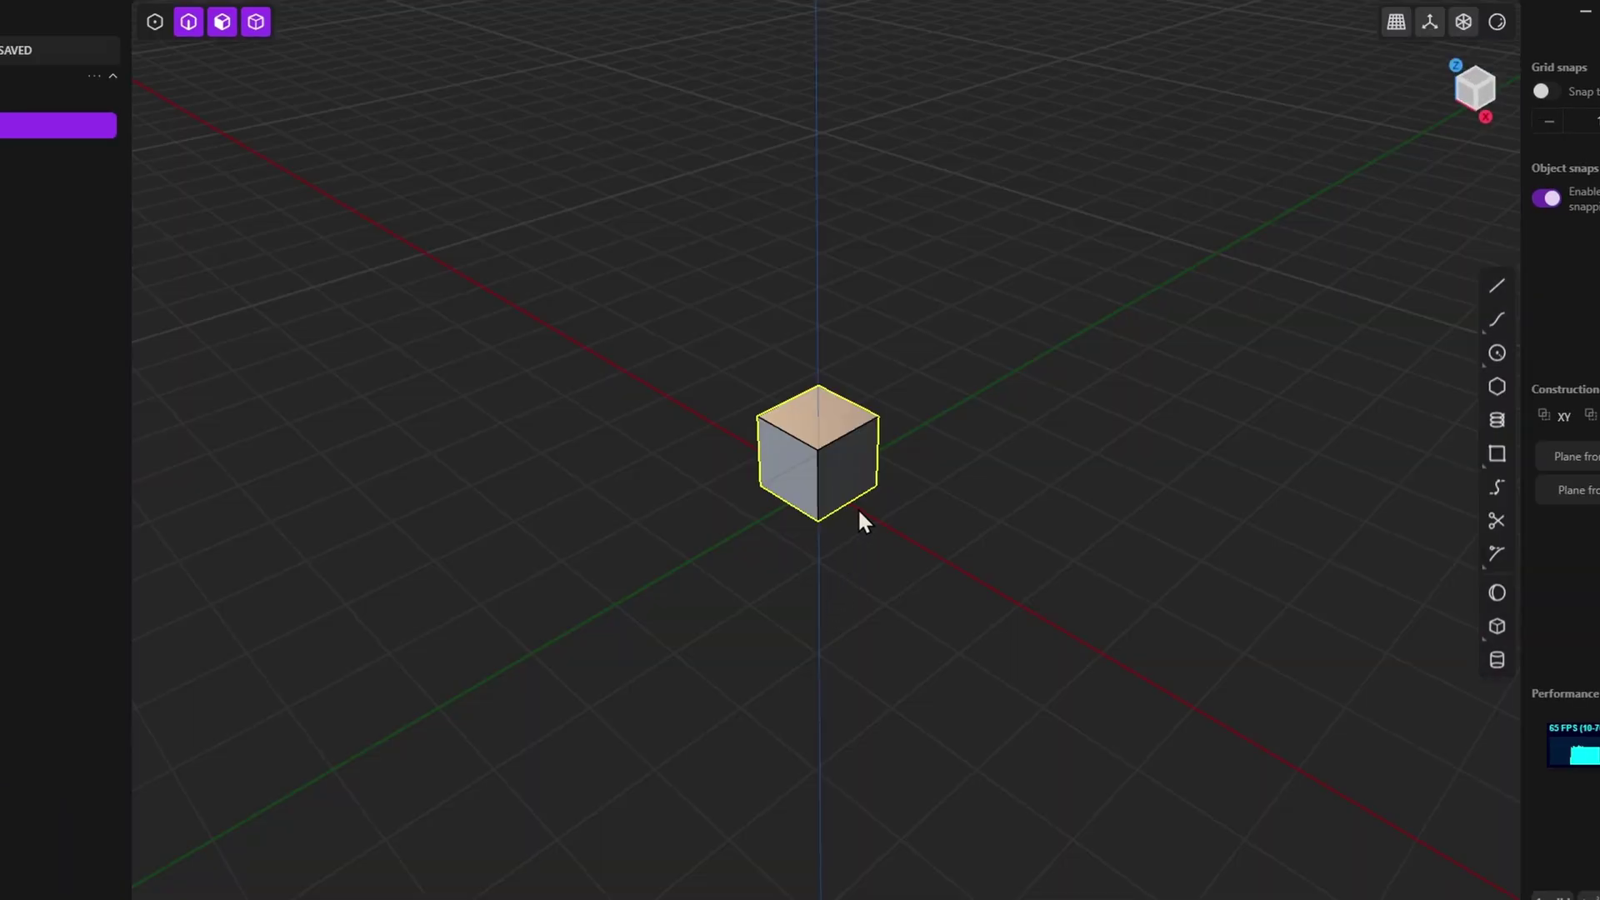
key(s)
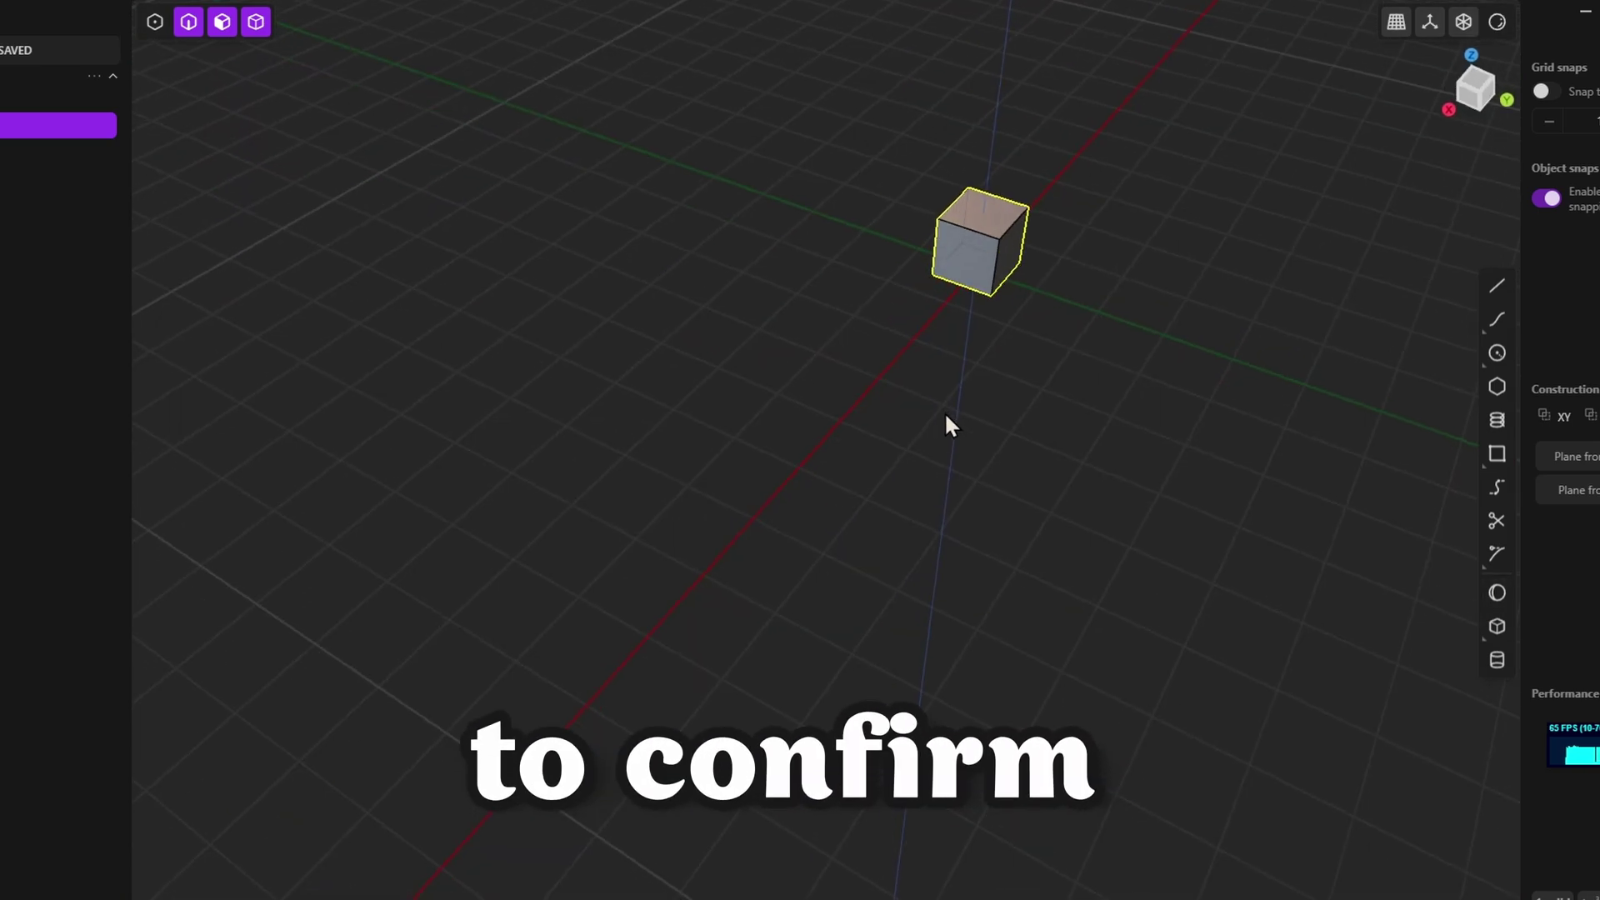
Resize the cutting block and complete the boolean cut into one slotted nozzle solid
middle_drag(950, 429, 1025, 354)
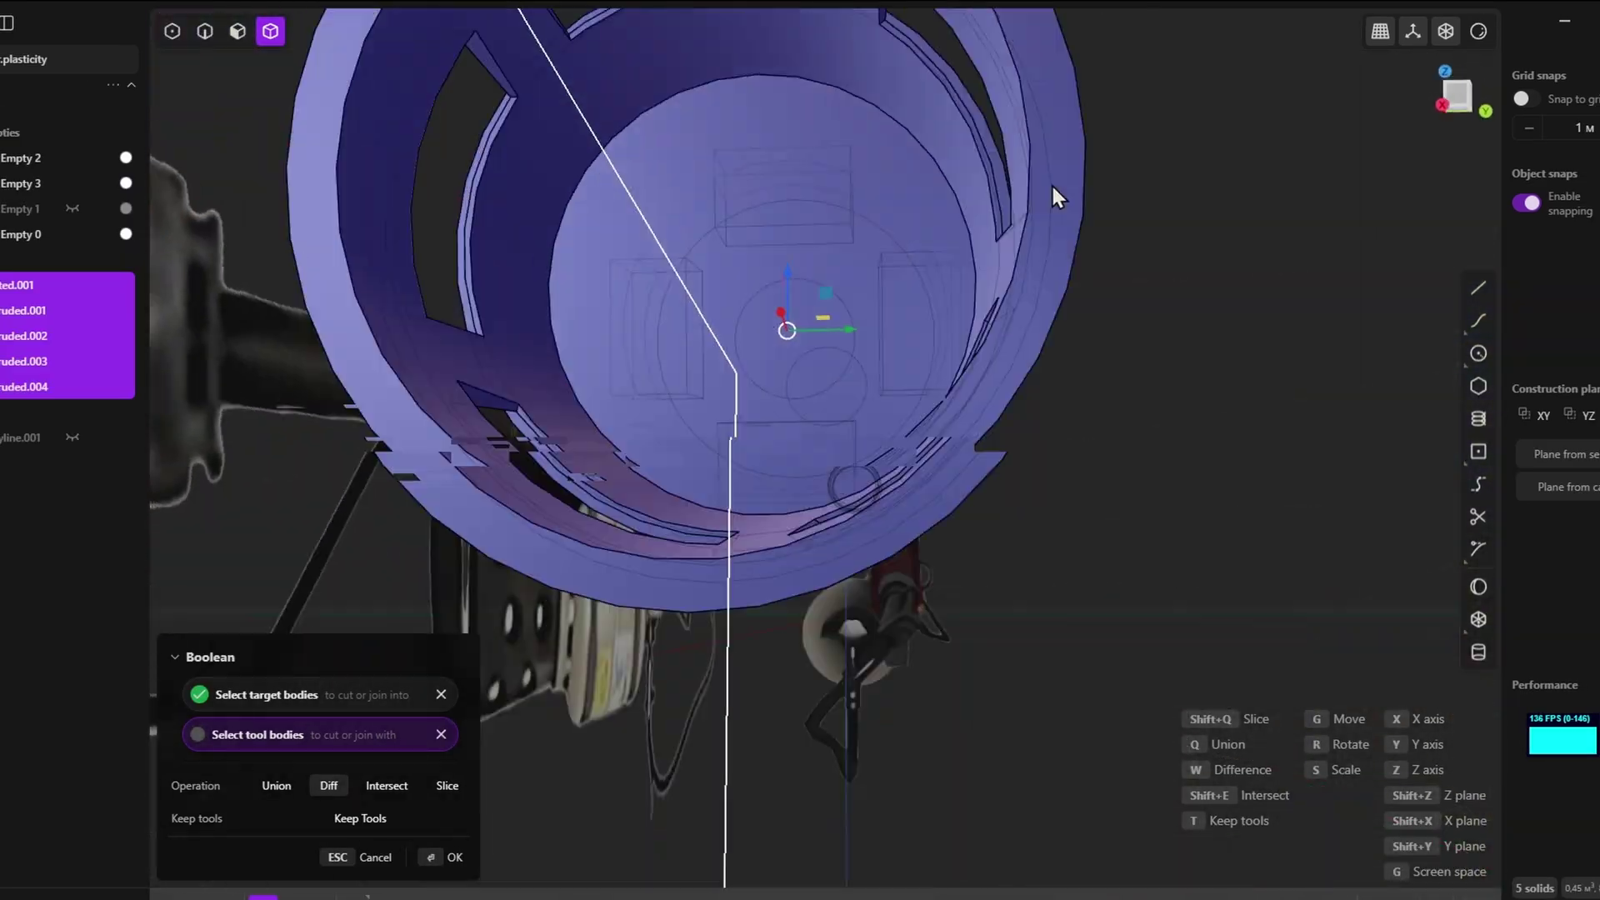
key(Return)
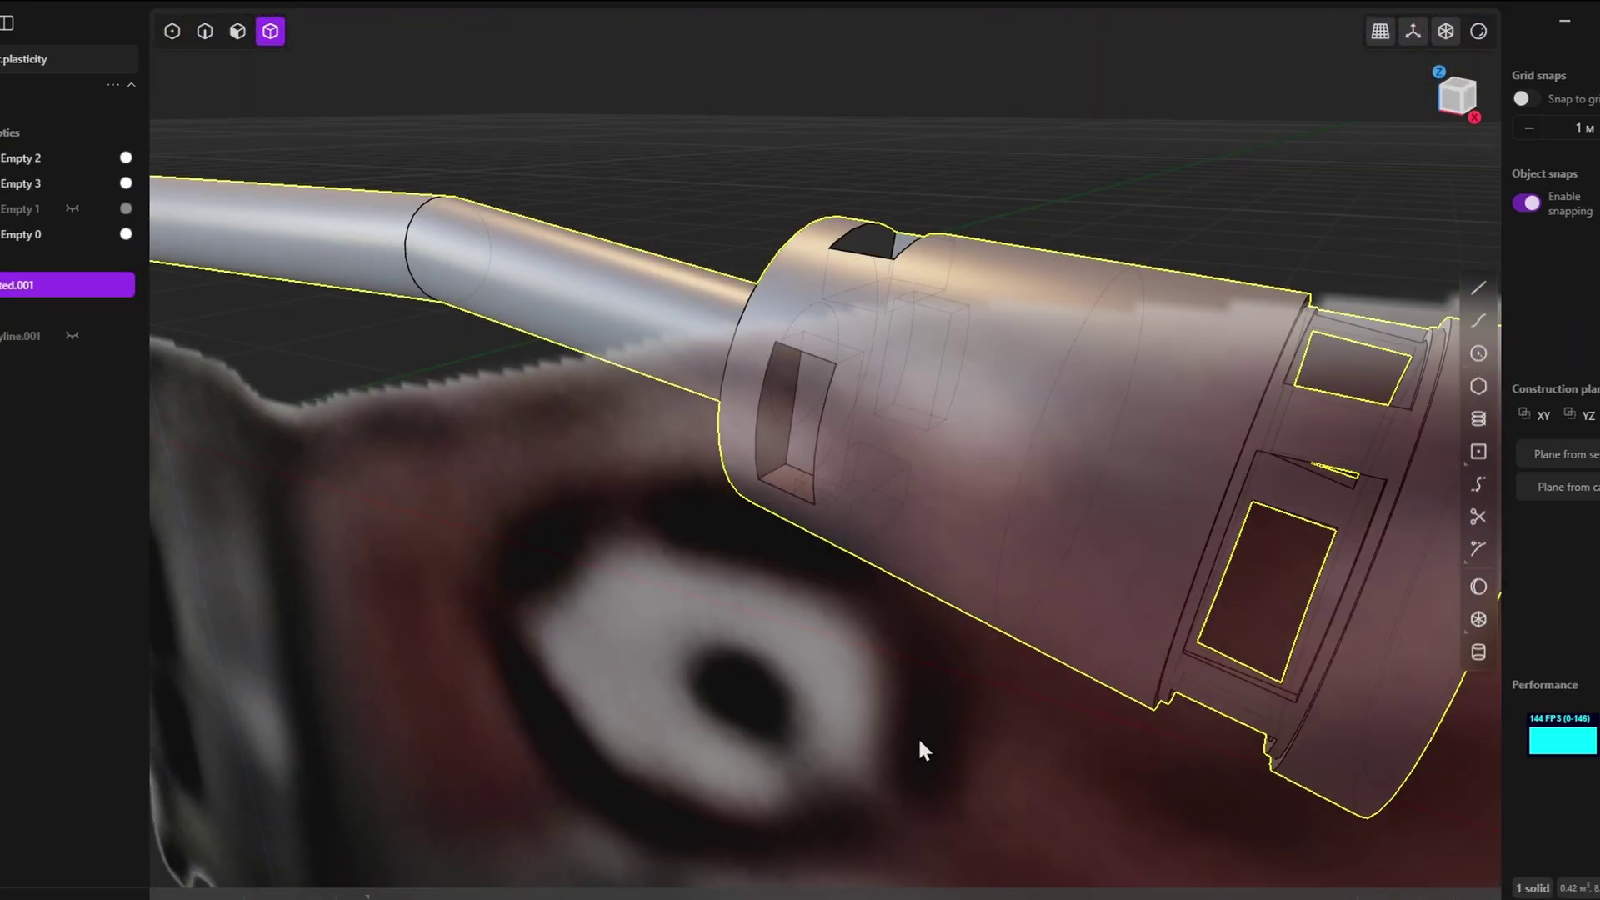
middle_drag(921, 750, 643, 435)
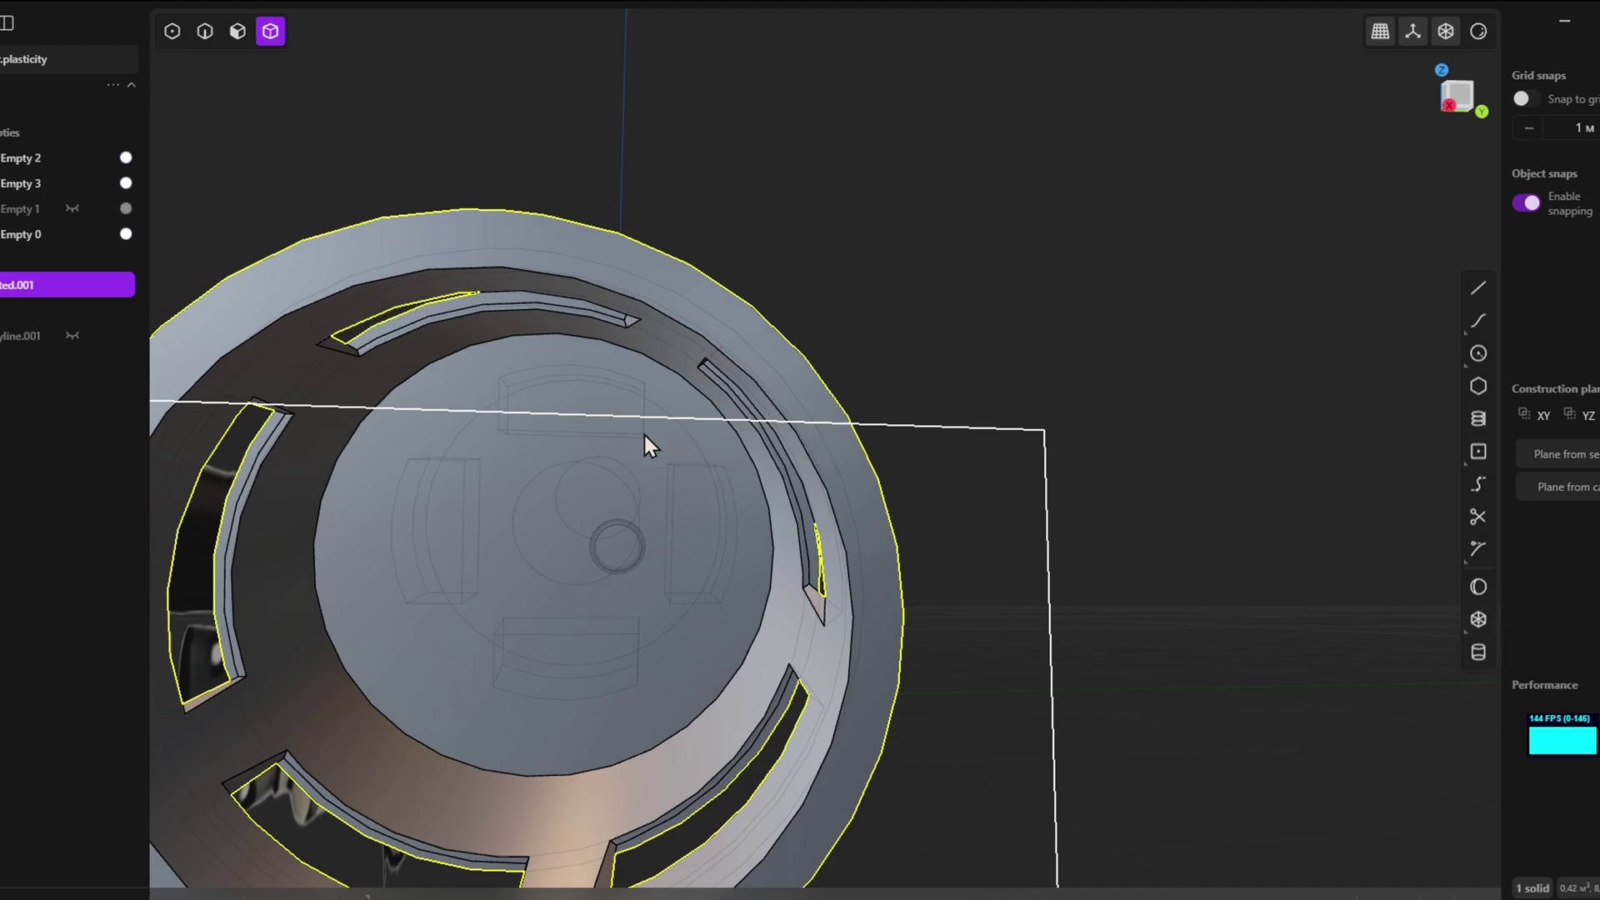
Select the round face inside the nozzle and search the commands for Offset Face
key(3)
click(538, 533)
text(offase)
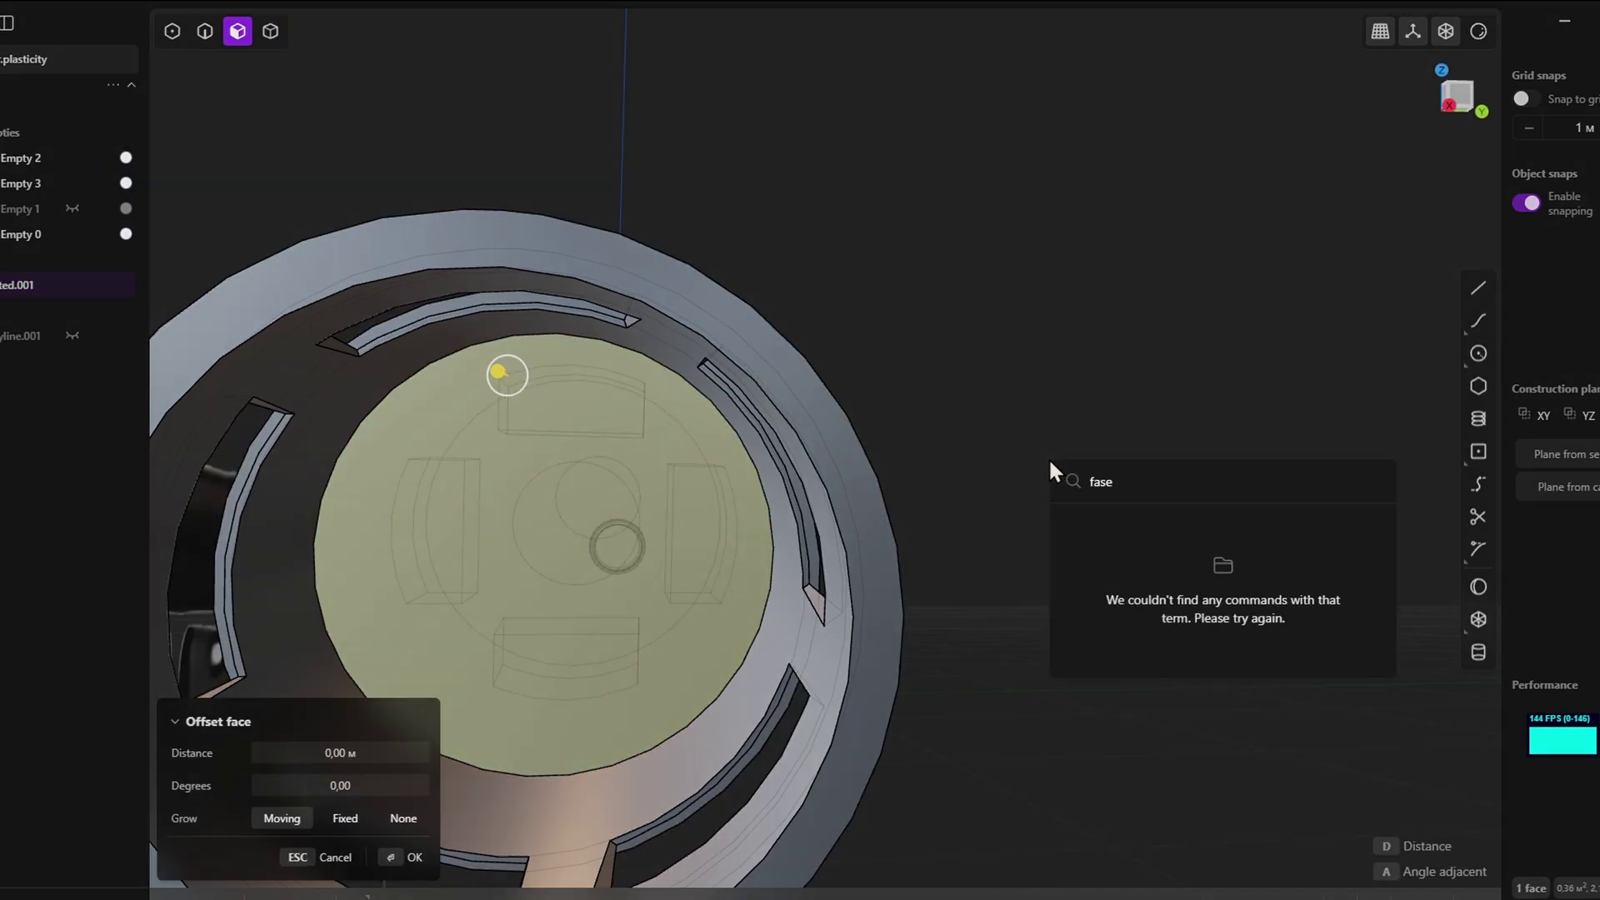
key(BackSpace)
key(BackSpace)
key(BackSpace)
key(BackSpace)
text(su)
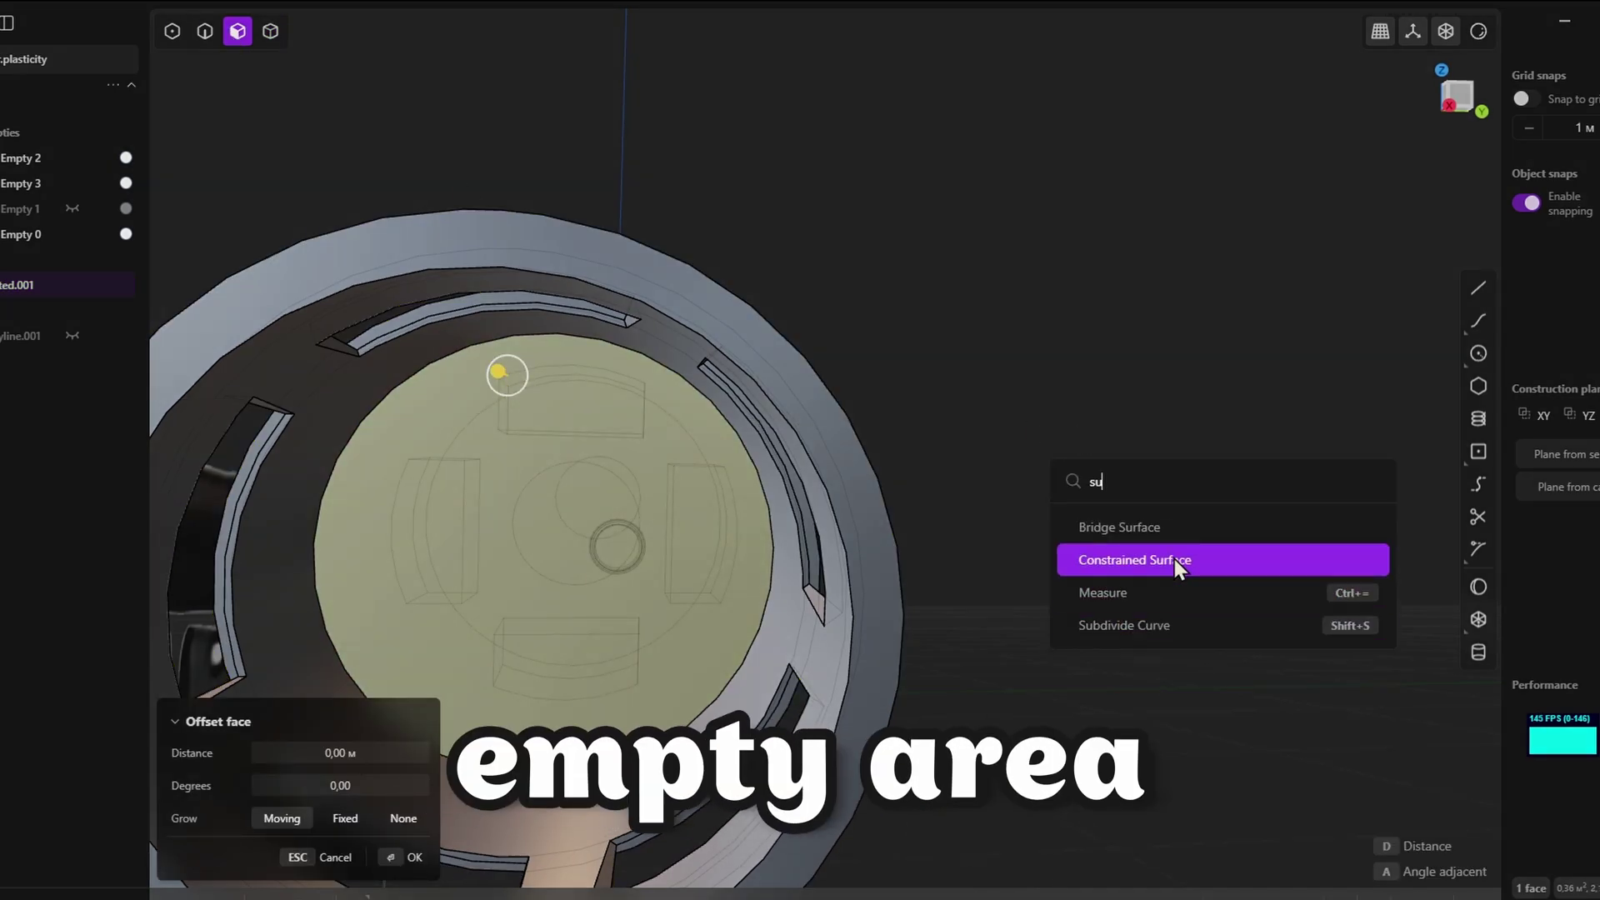
key(Escape)
text(ffa)
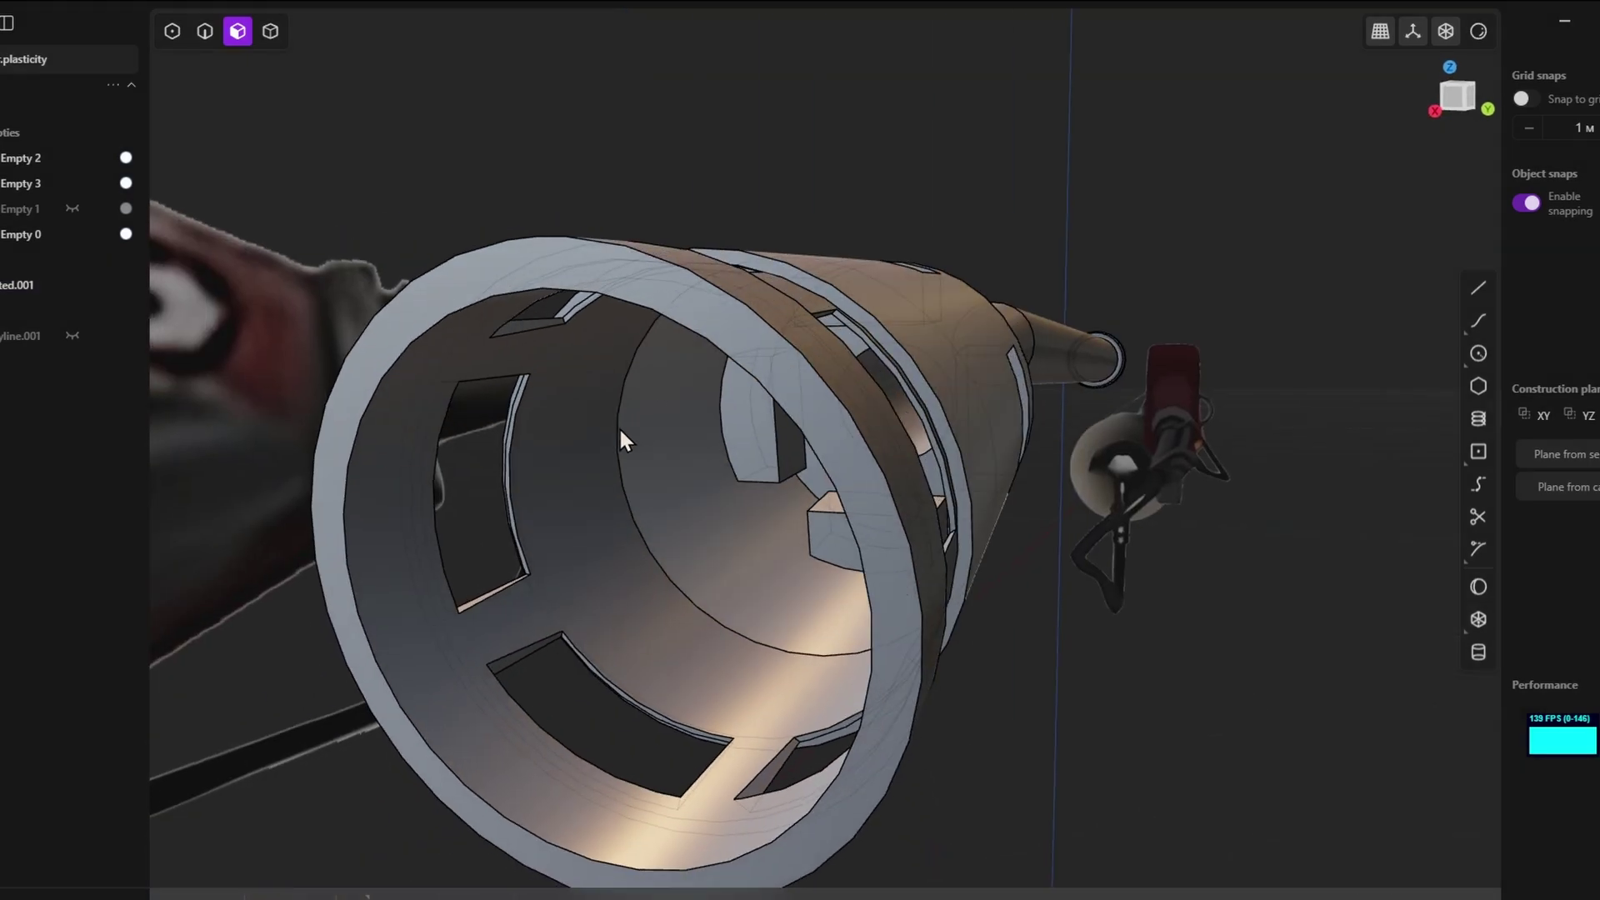
middle_drag(618, 427, 891, 258)
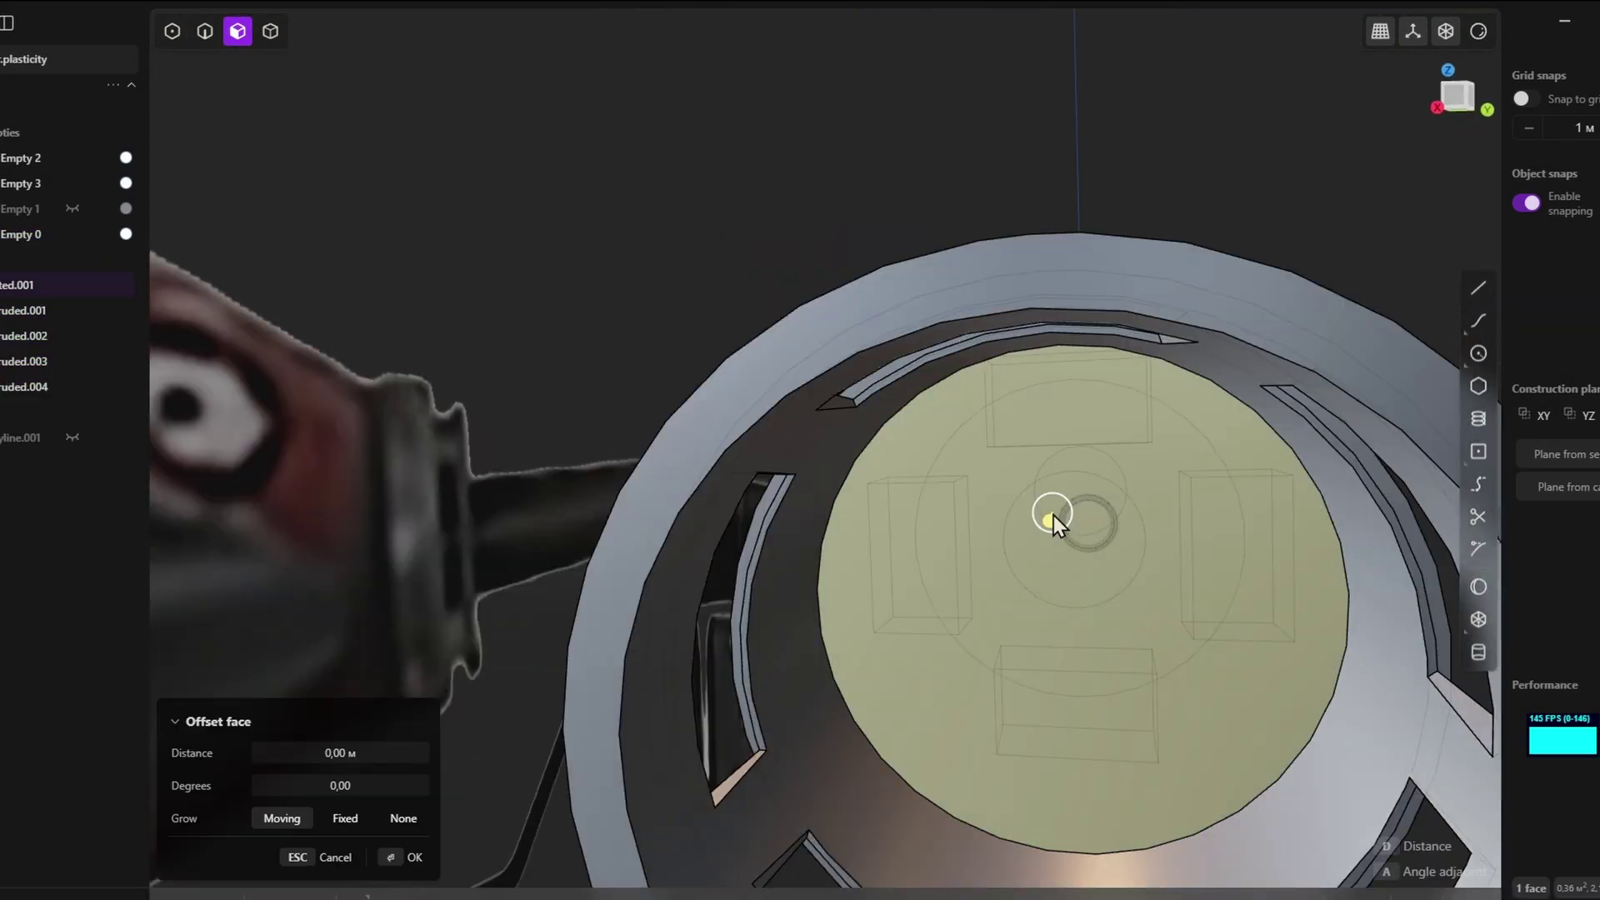
text(fface)
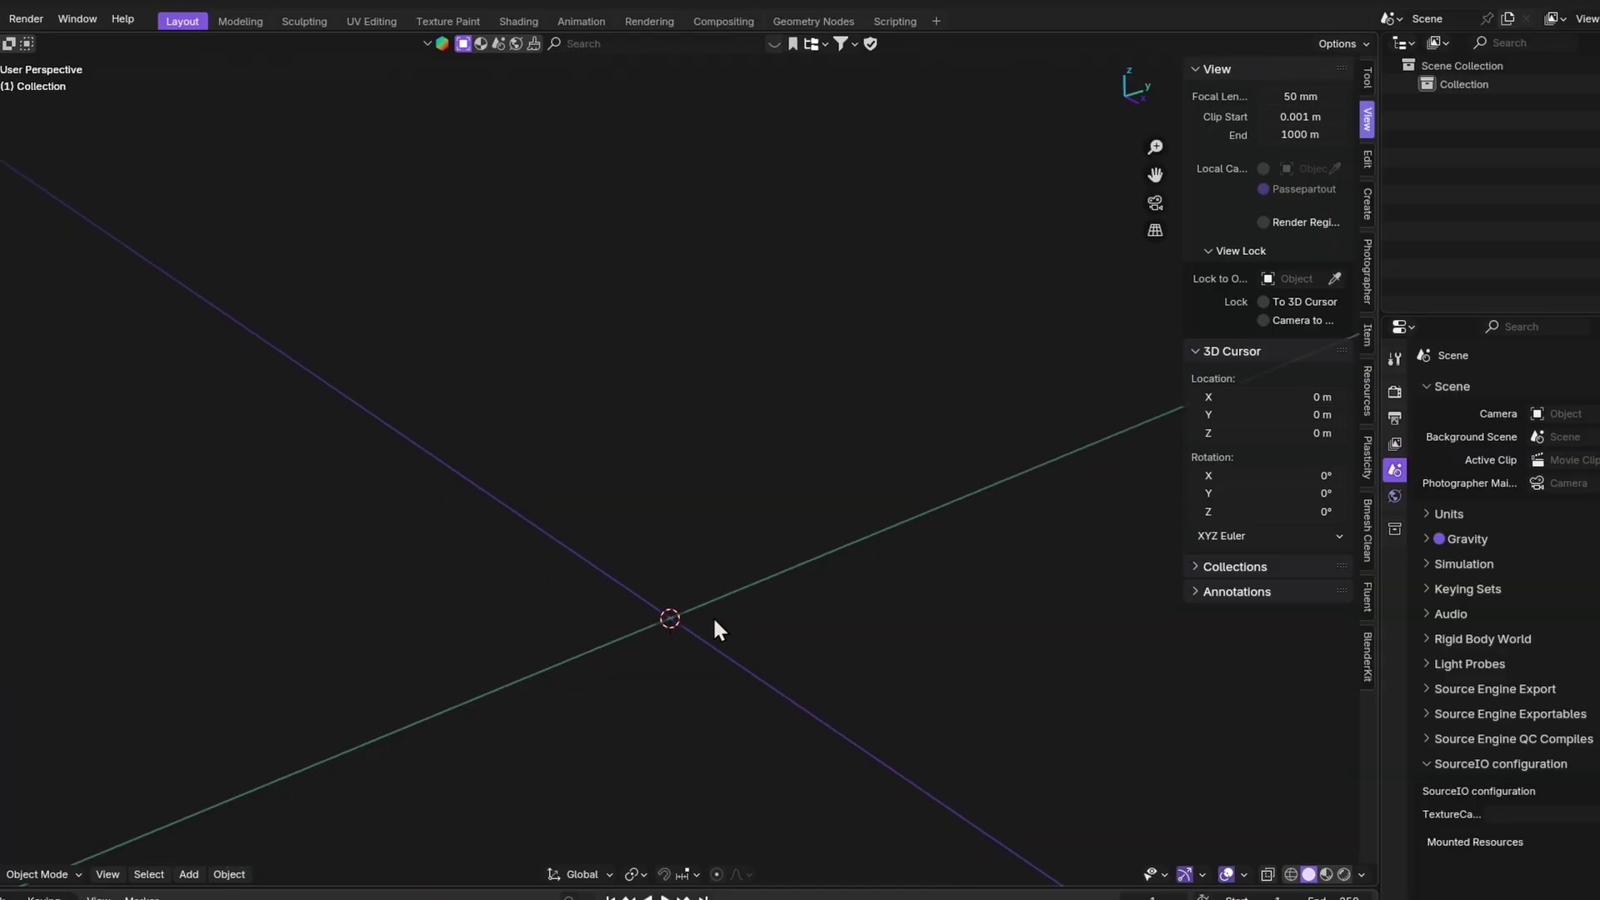
key(shift+a)
Add a bolt mesh, set its minor diameter to 0.0076 m and try a coarser pitch
mouse_move(713, 518)
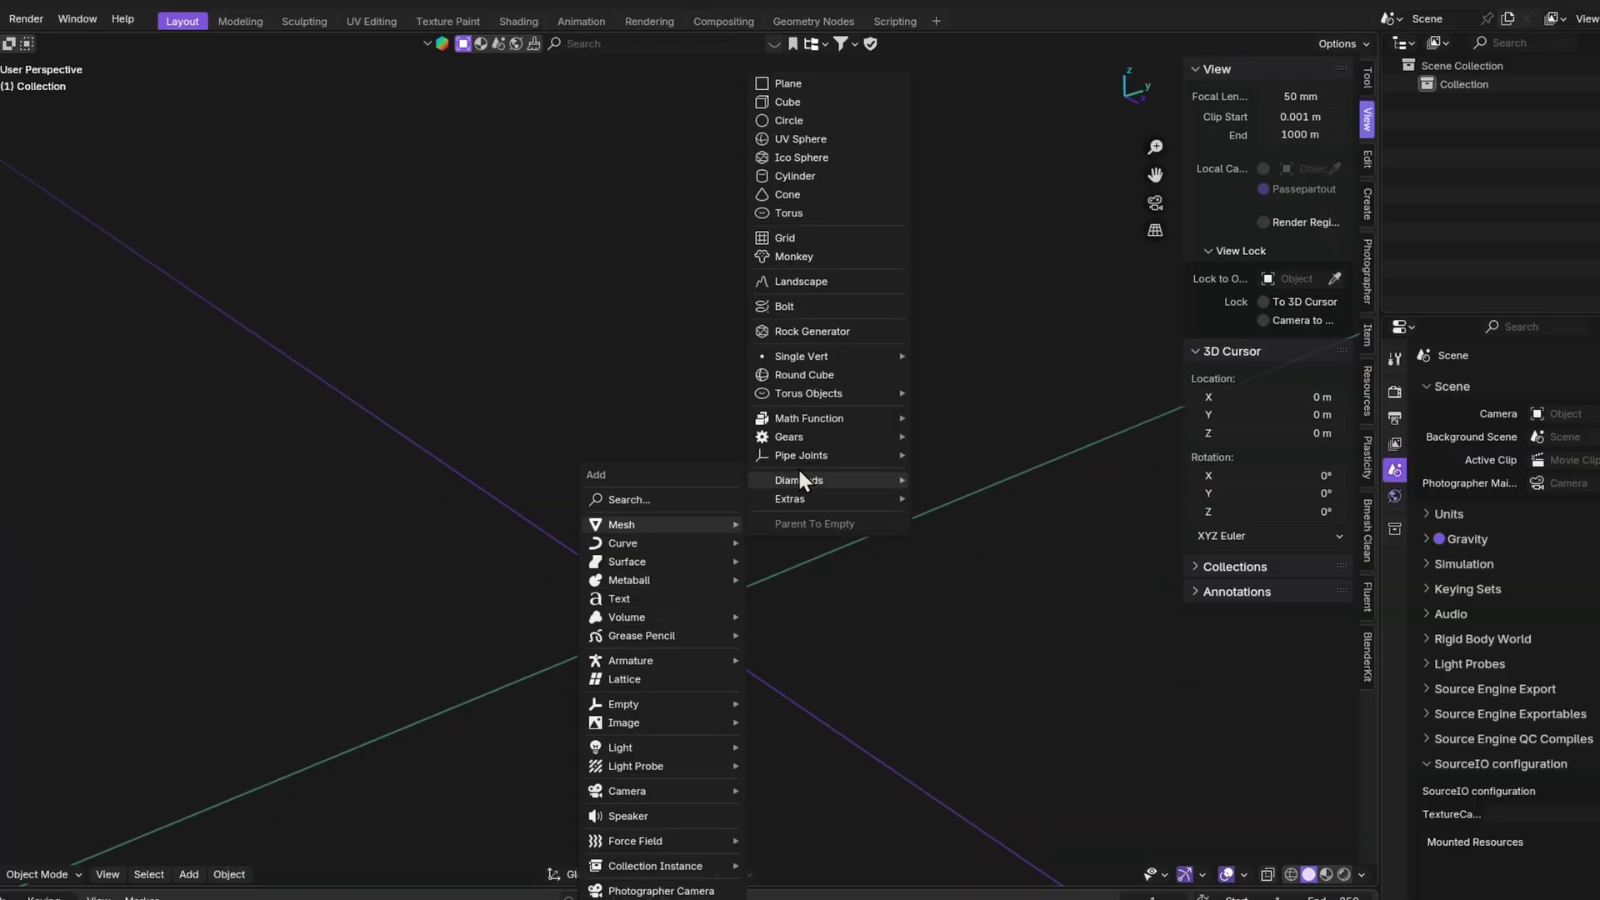
click(788, 307)
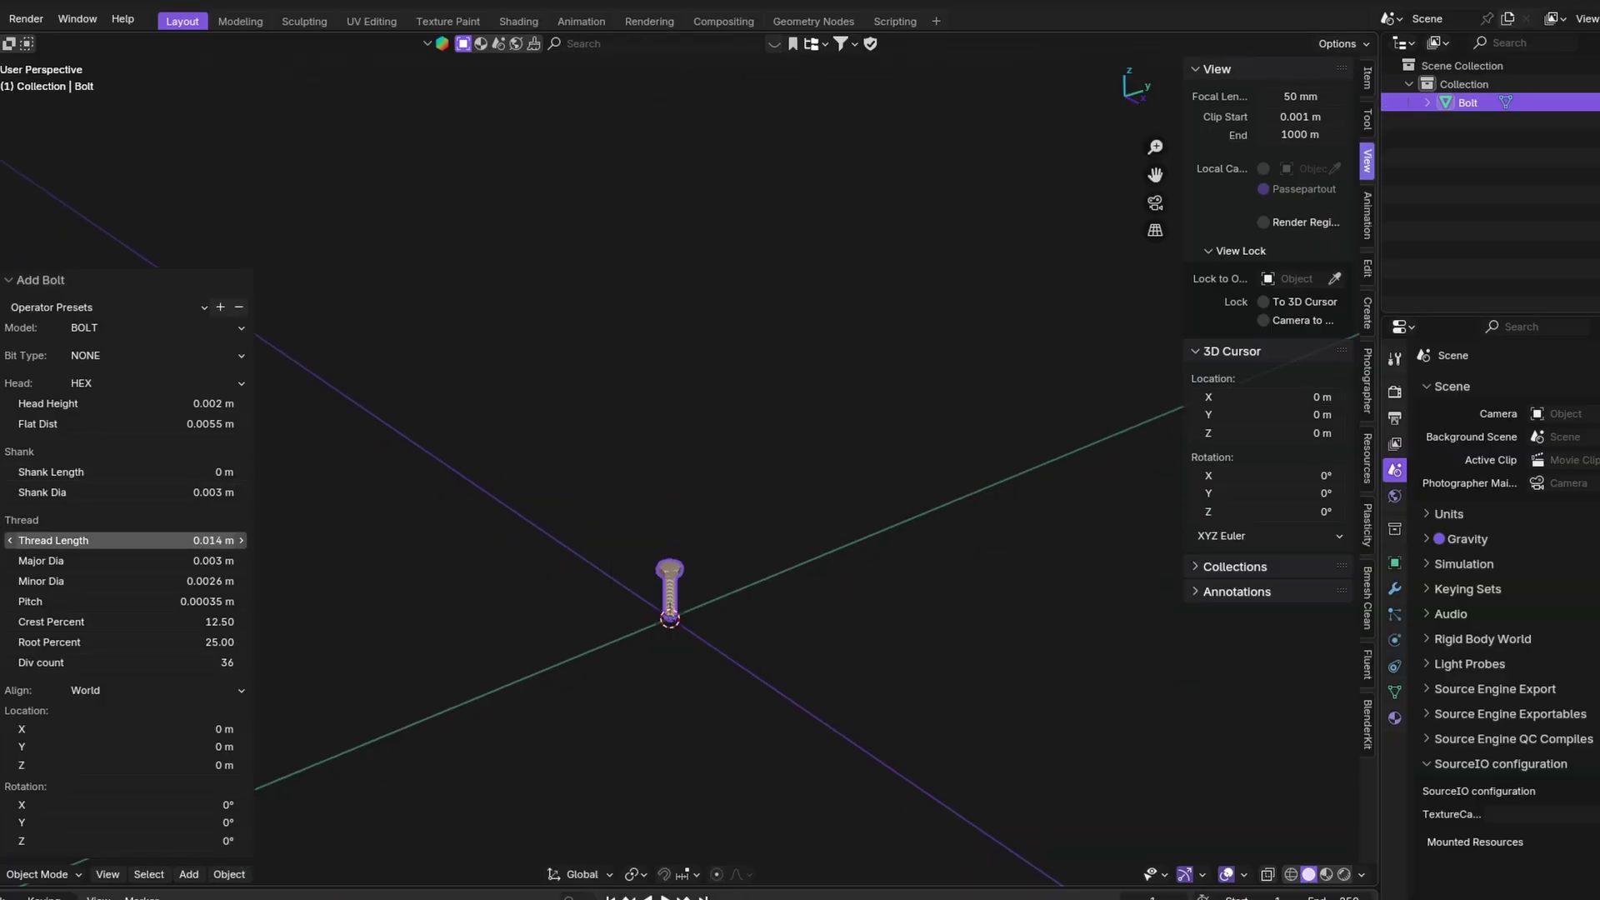
mouse_move(208, 581)
mouse_down()
mouse_move(259, 581)
mouse_move(208, 581)
mouse_up()
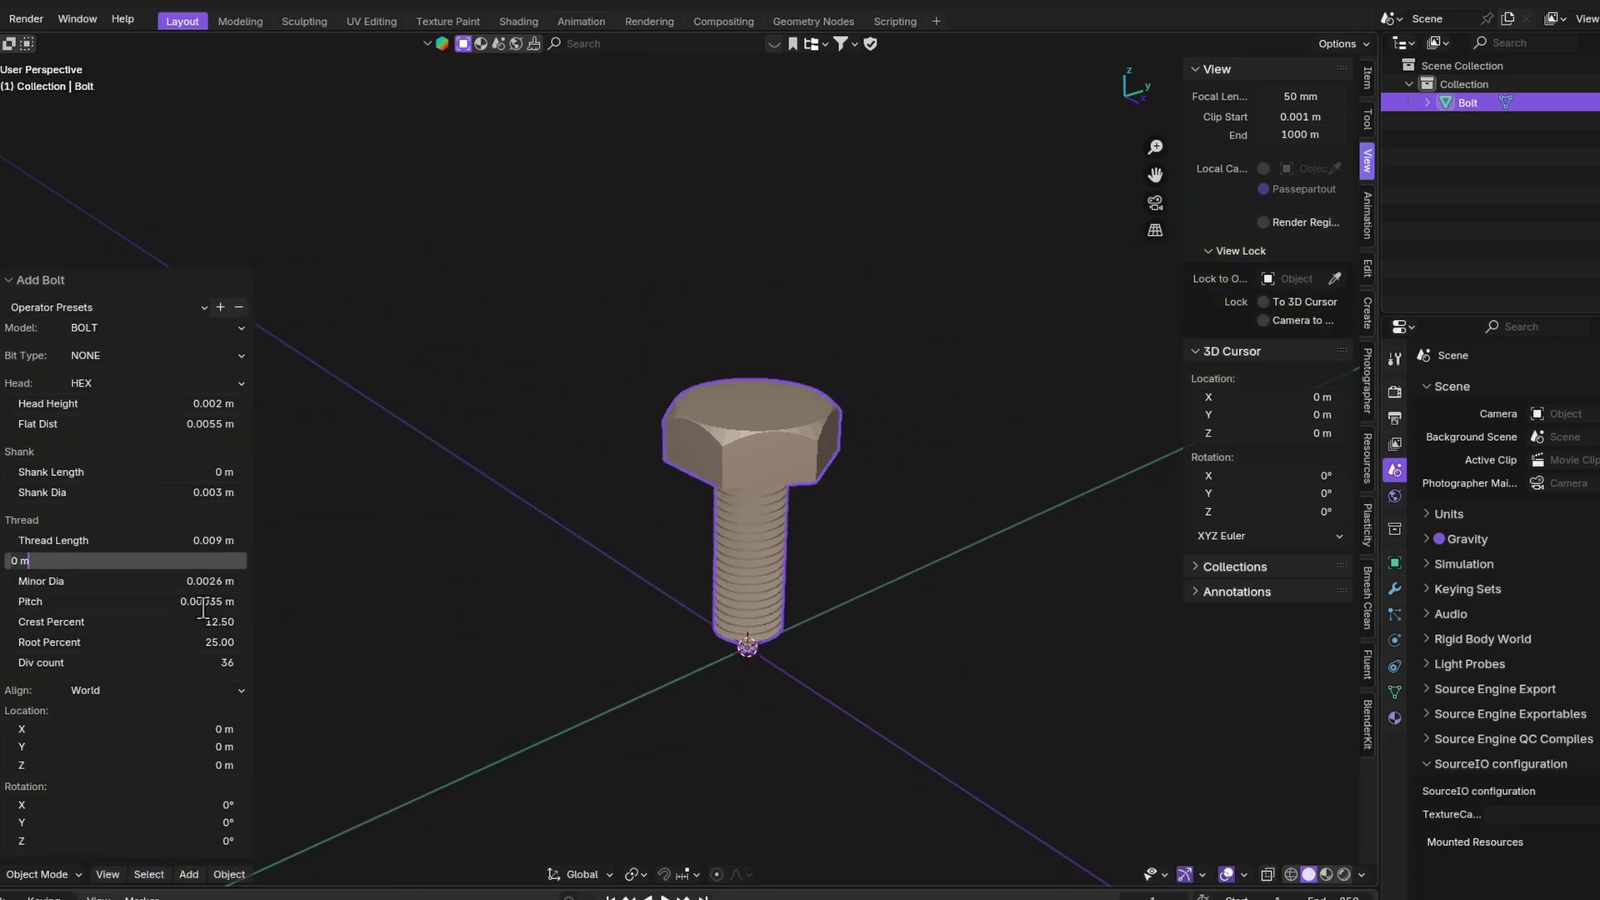
mouse_move(192, 601)
mouse_down()
mouse_move(250, 600)
mouse_move(192, 601)
mouse_up()
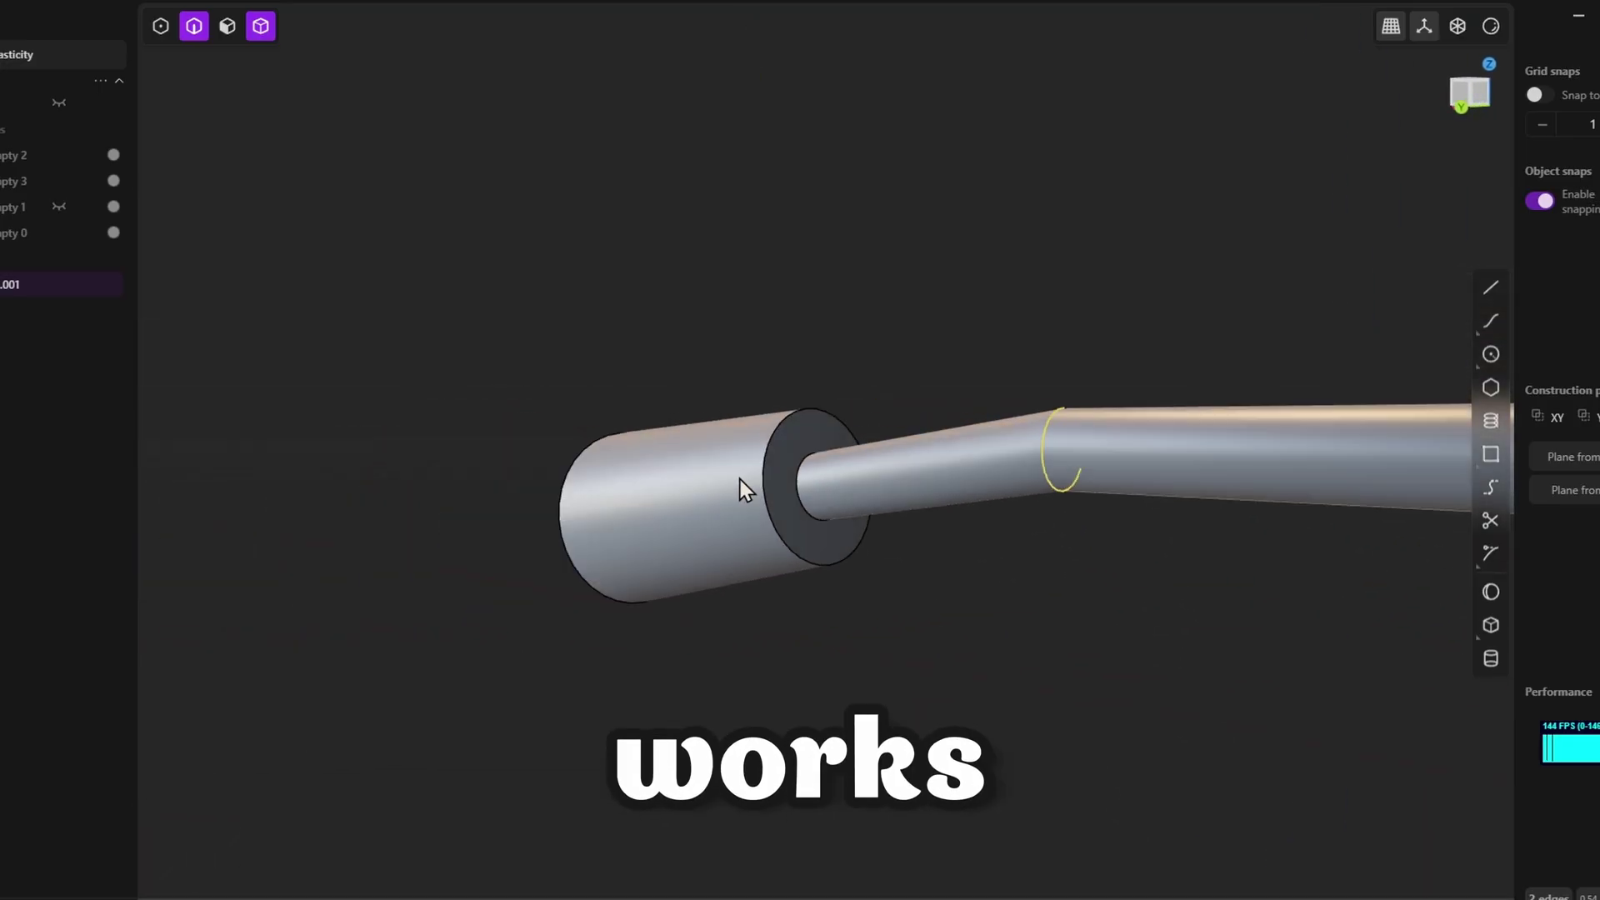
Fillet the seam edge at the tube's bend, comparing it with a Blender bevel
middle_drag(743, 482, 1118, 388)
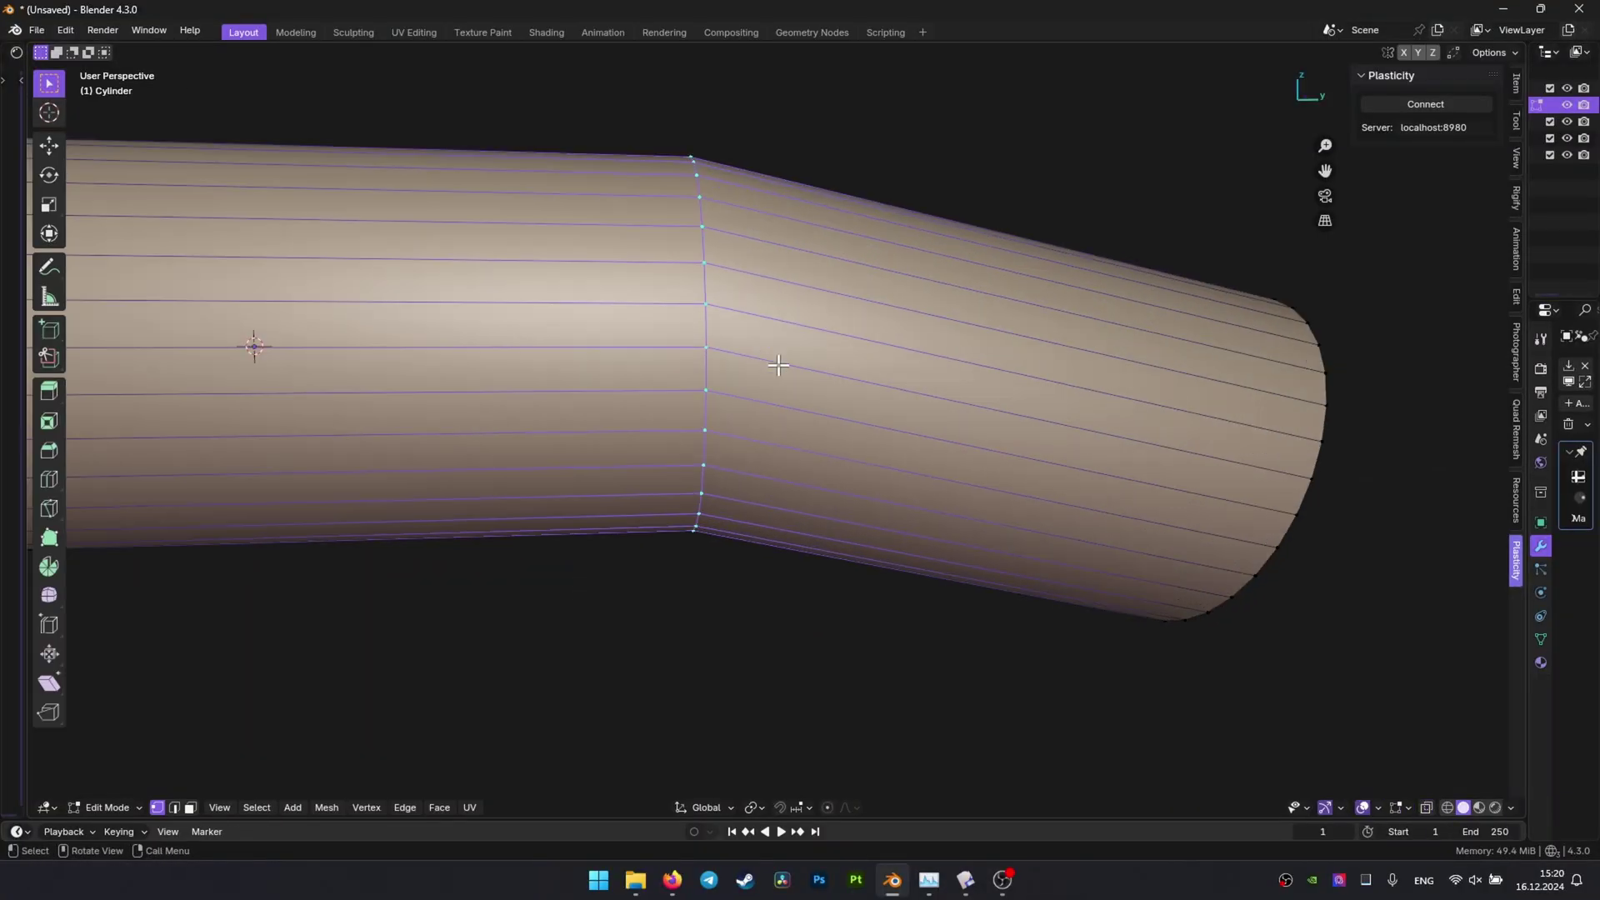
key(ctrl+b)
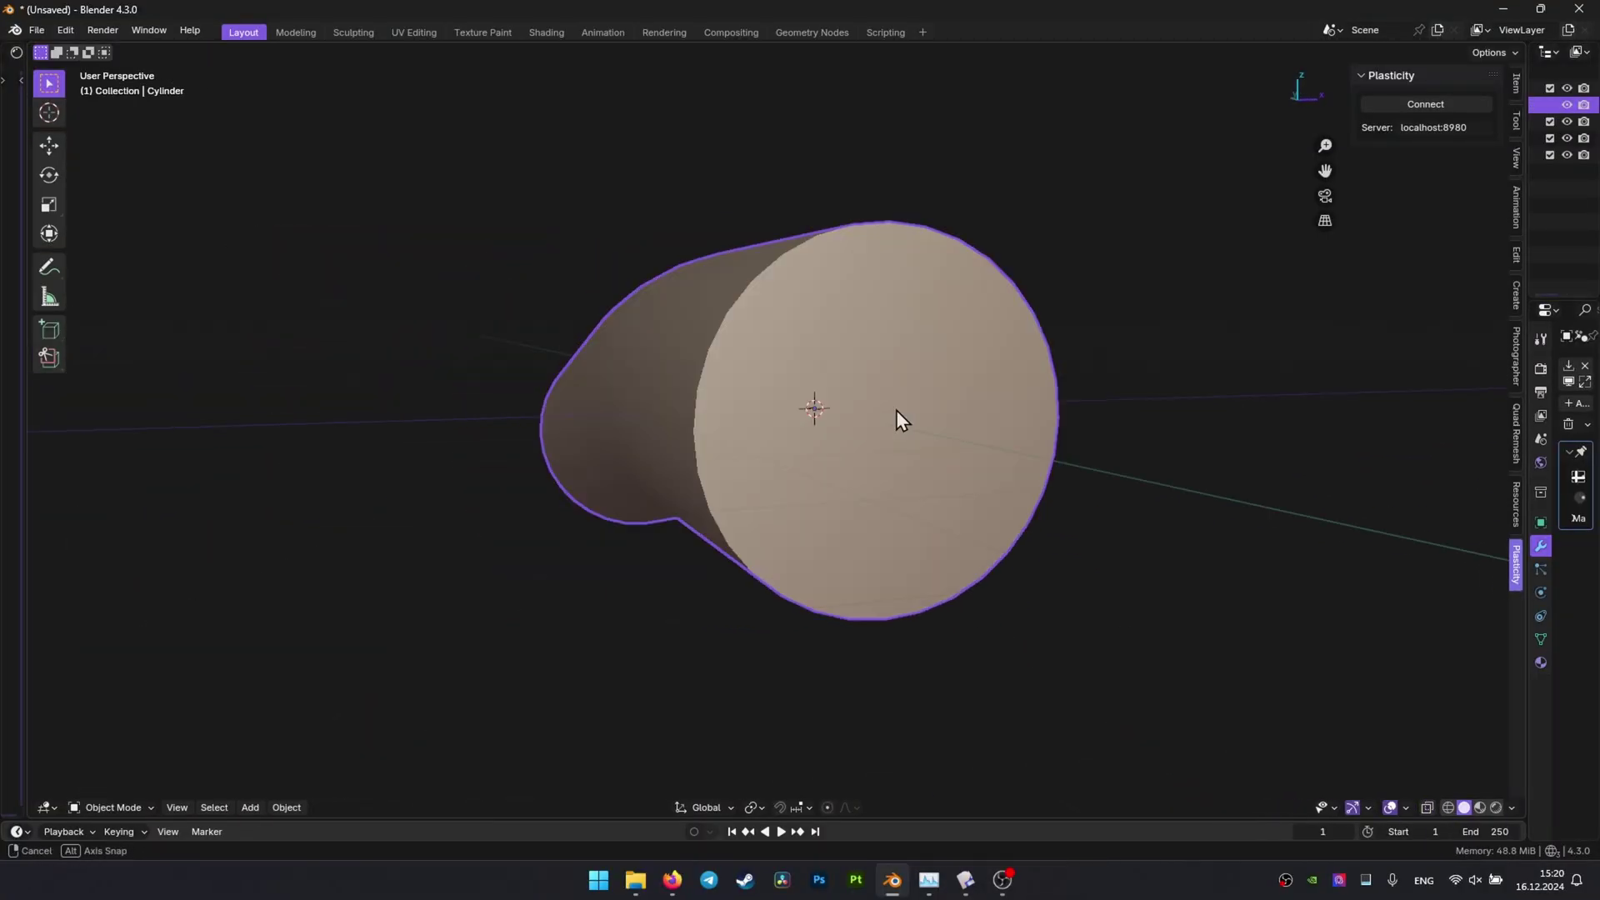
middle_drag(896, 410, 1043, 357)
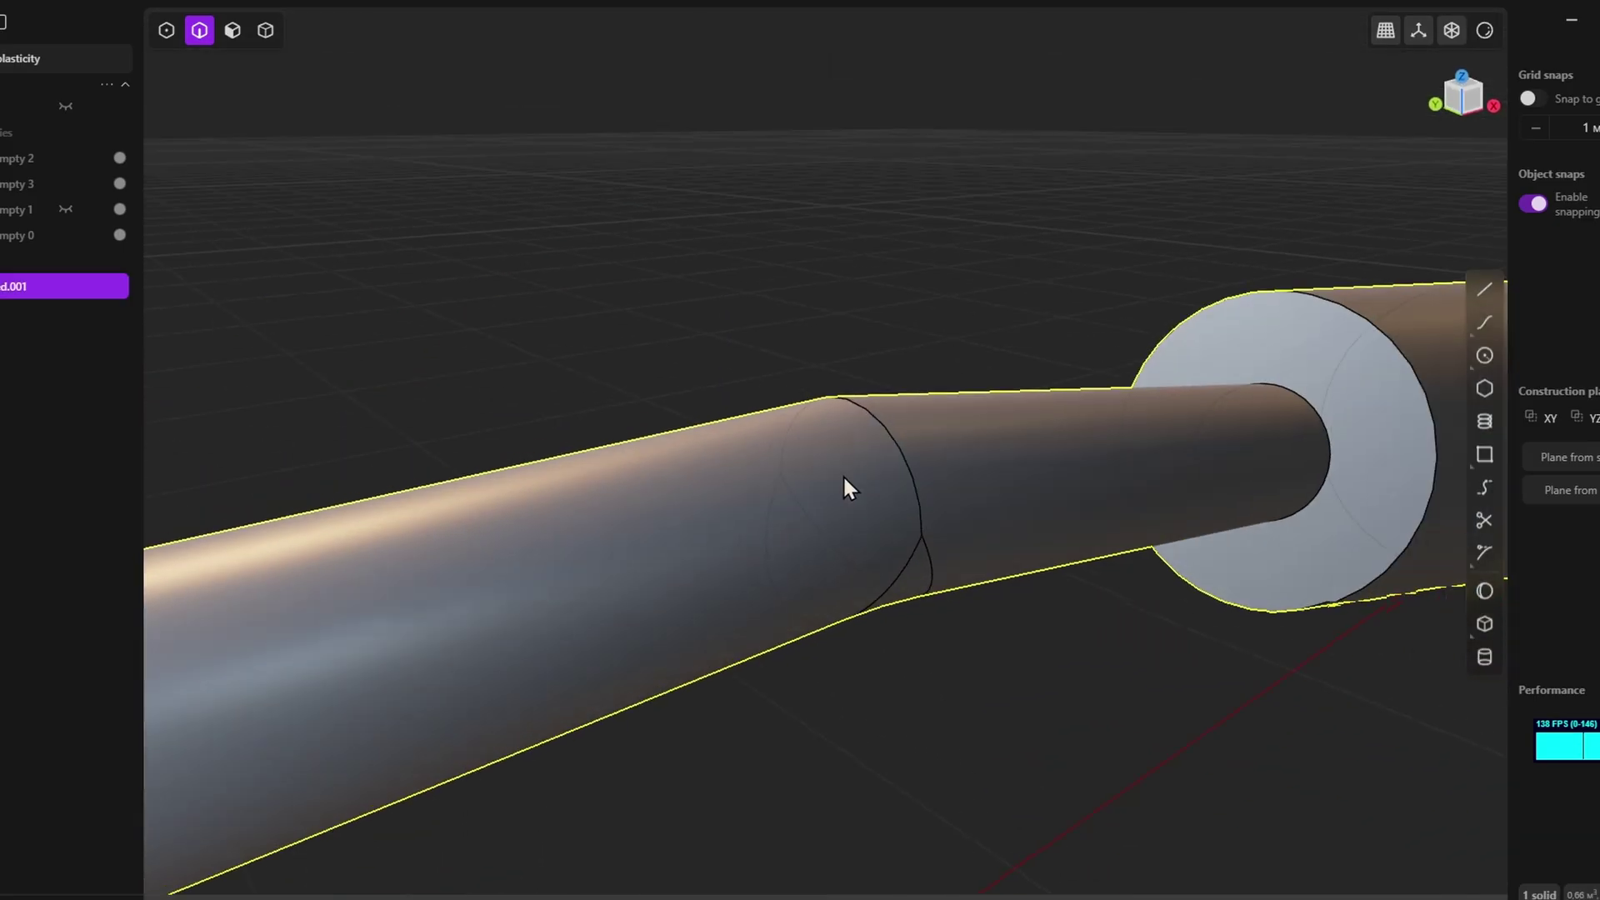
scroll(842, 474, down, 2)
click(866, 454)
key(f)
middle_drag(892, 442, 550, 175)
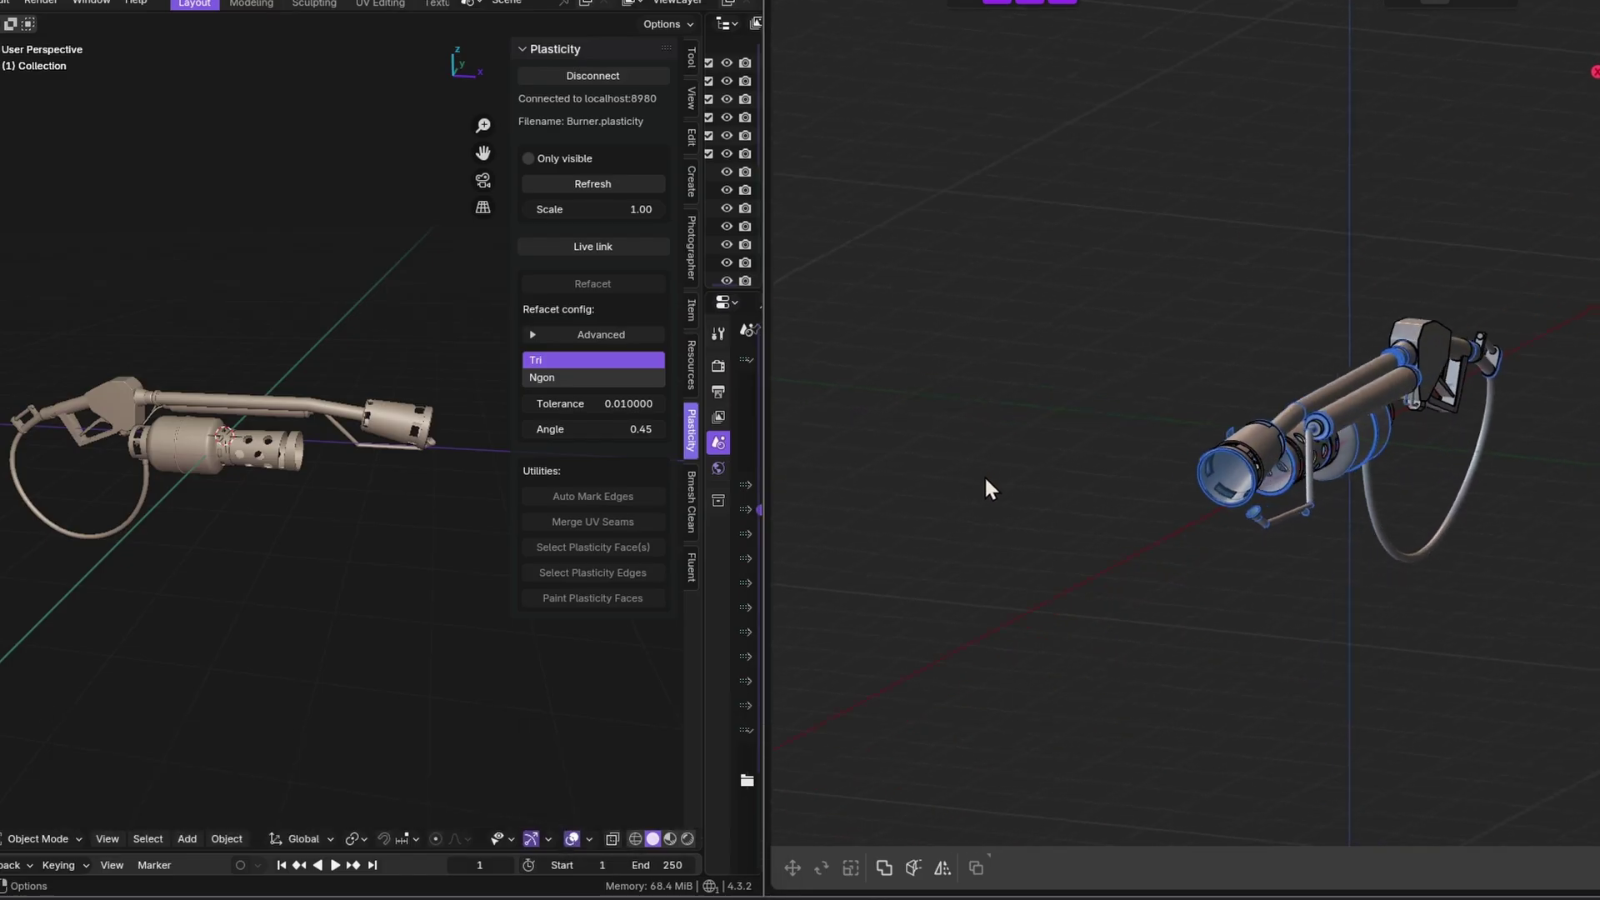
Frame the nozzle and hose in Plasticity and confirm the fillet on the tube
middle_drag(1255, 458, 1166, 459)
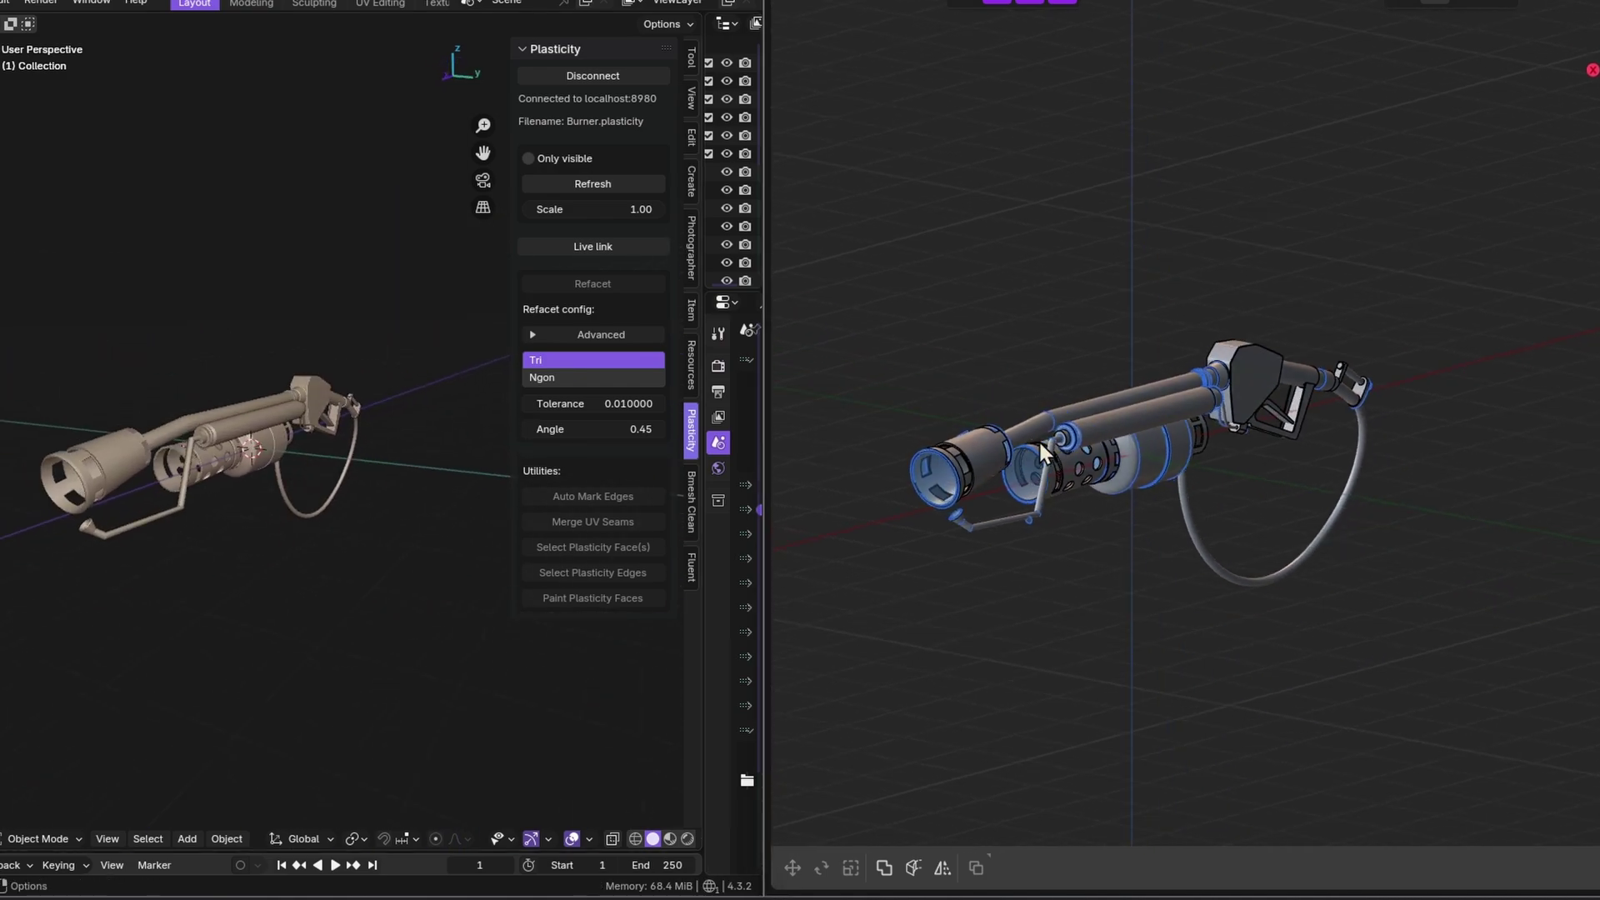
middle_drag(969, 466, 1039, 689)
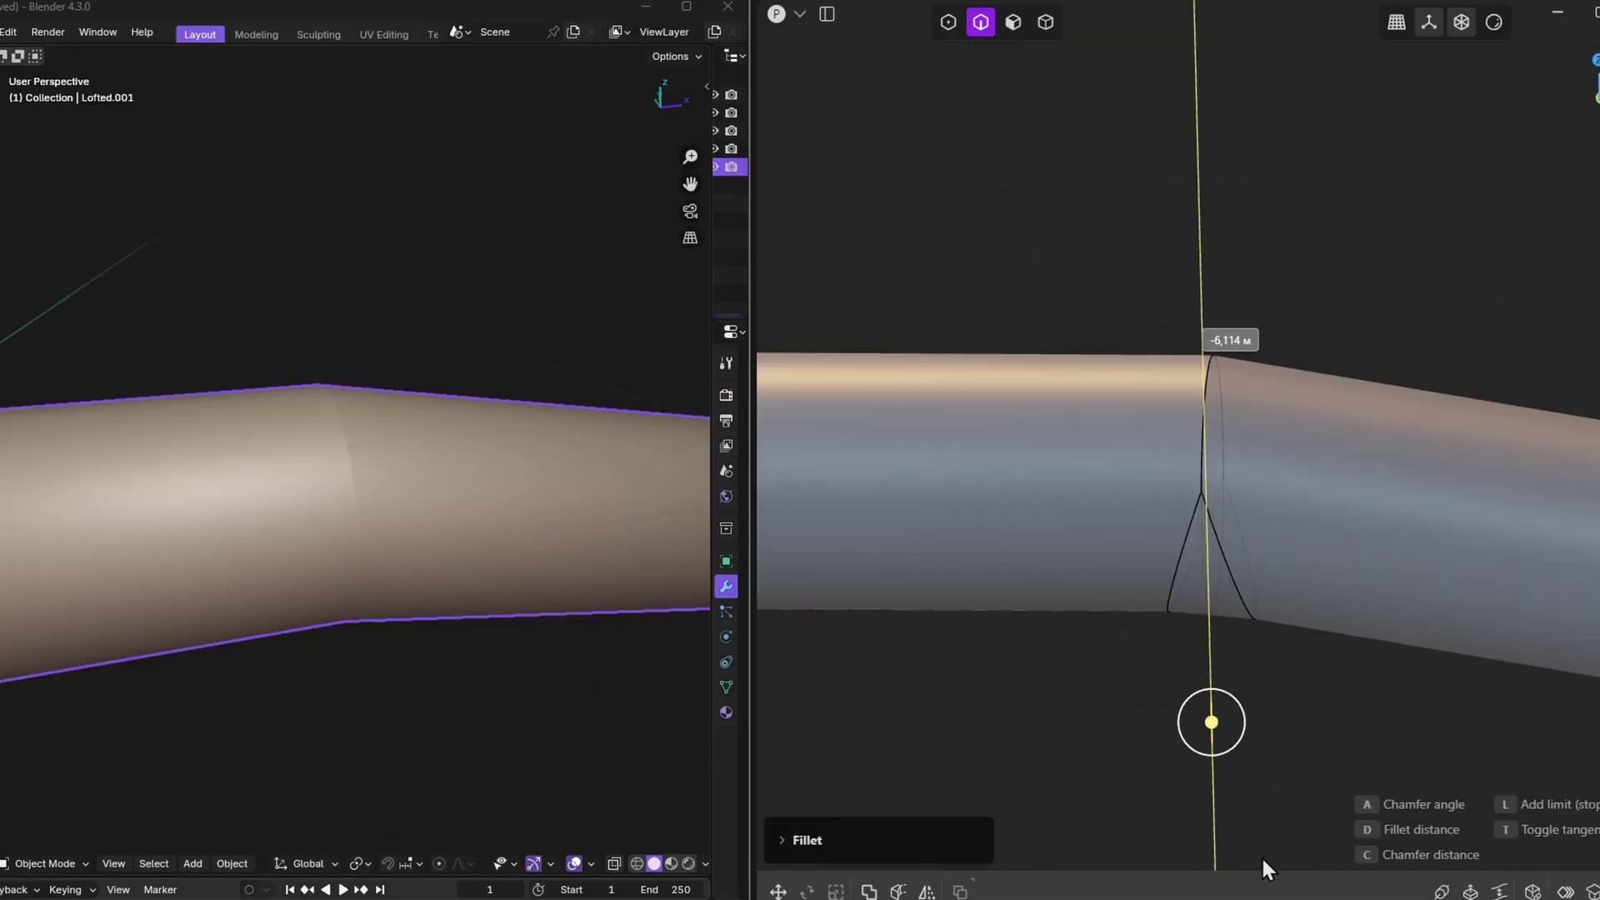
middle_drag(1243, 747, 1221, 448)
key(Return)
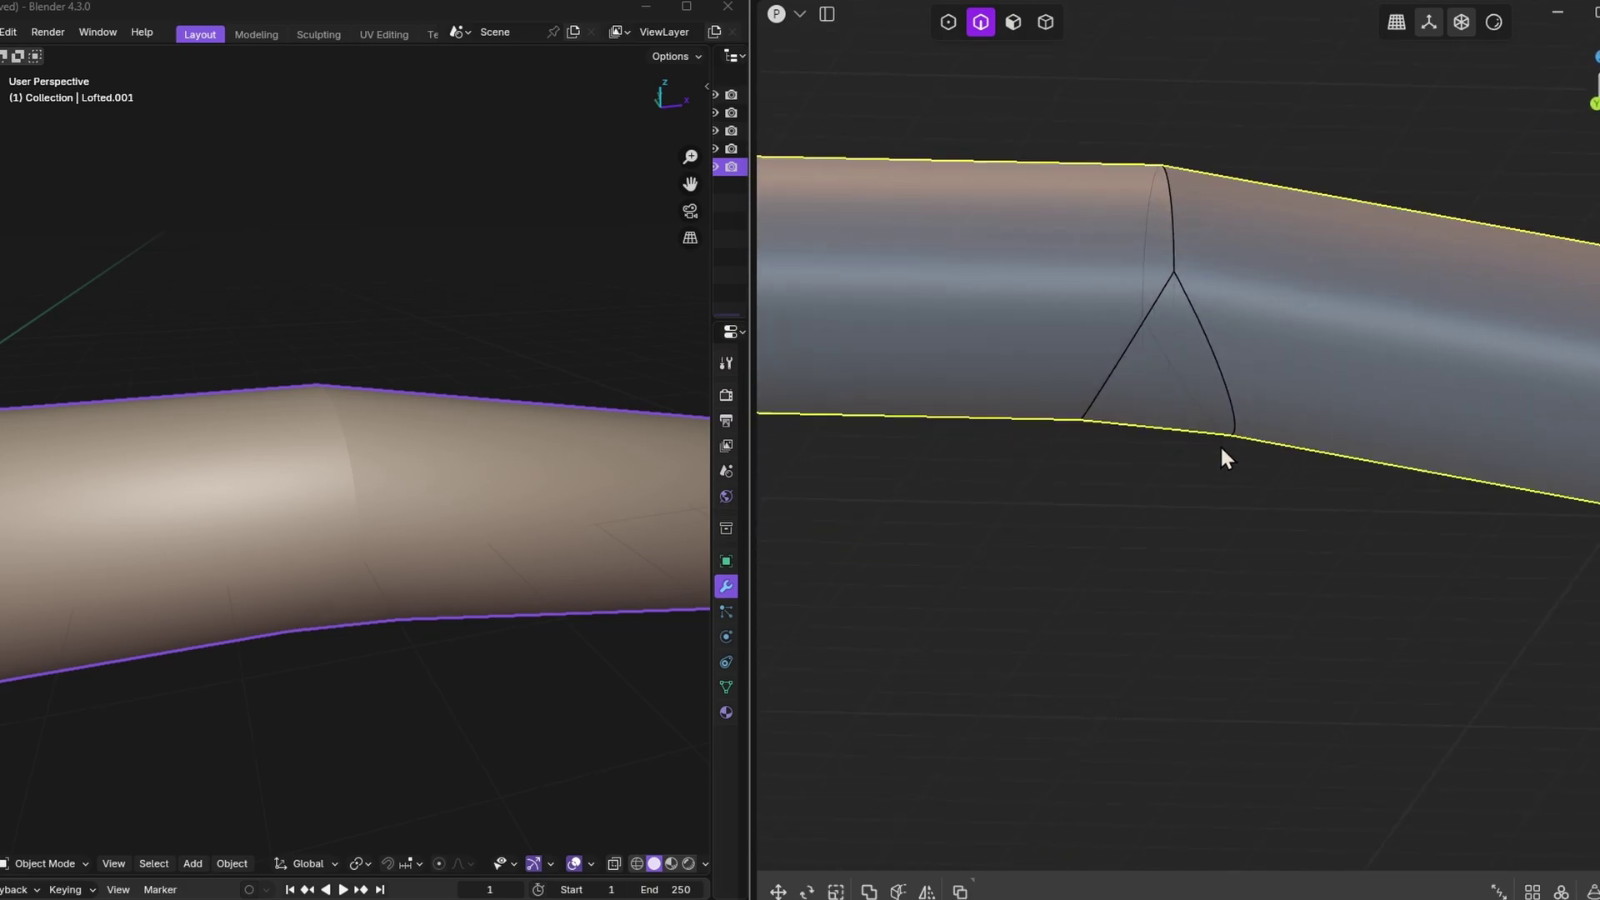
In Blender's Edit Mode on Lofted.001, select the vertices along the diagonal seam
key(Tab)
middle_drag(403, 360, 324, 365)
alt+click(325, 298)
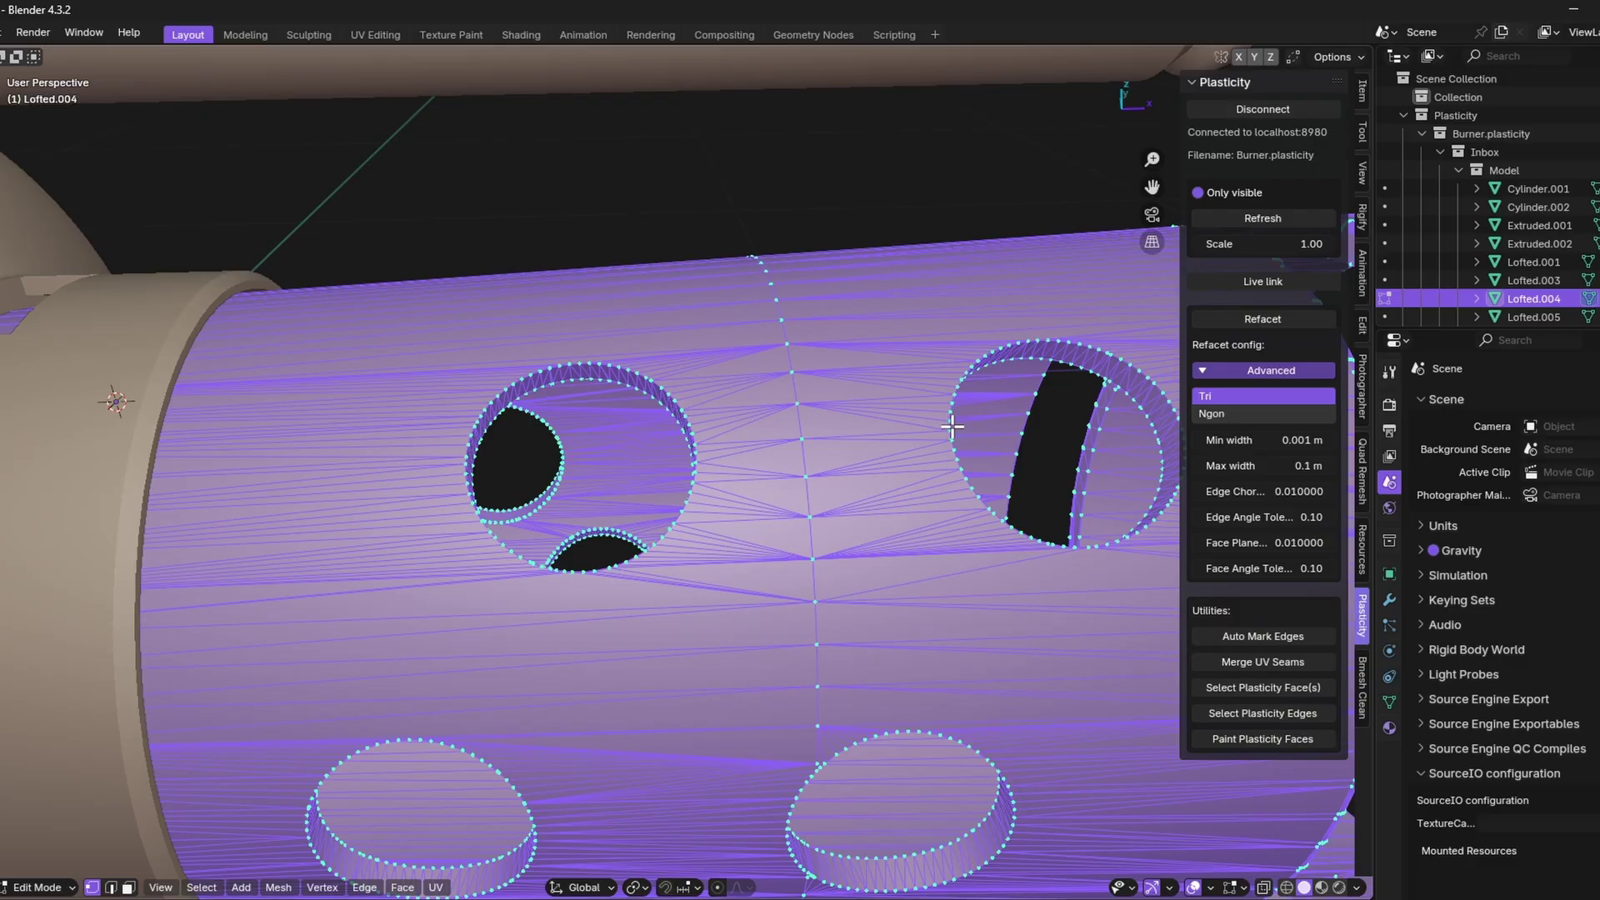
Select the whole burner cylinder mesh and isolate it in Local view for editing
click(810, 473)
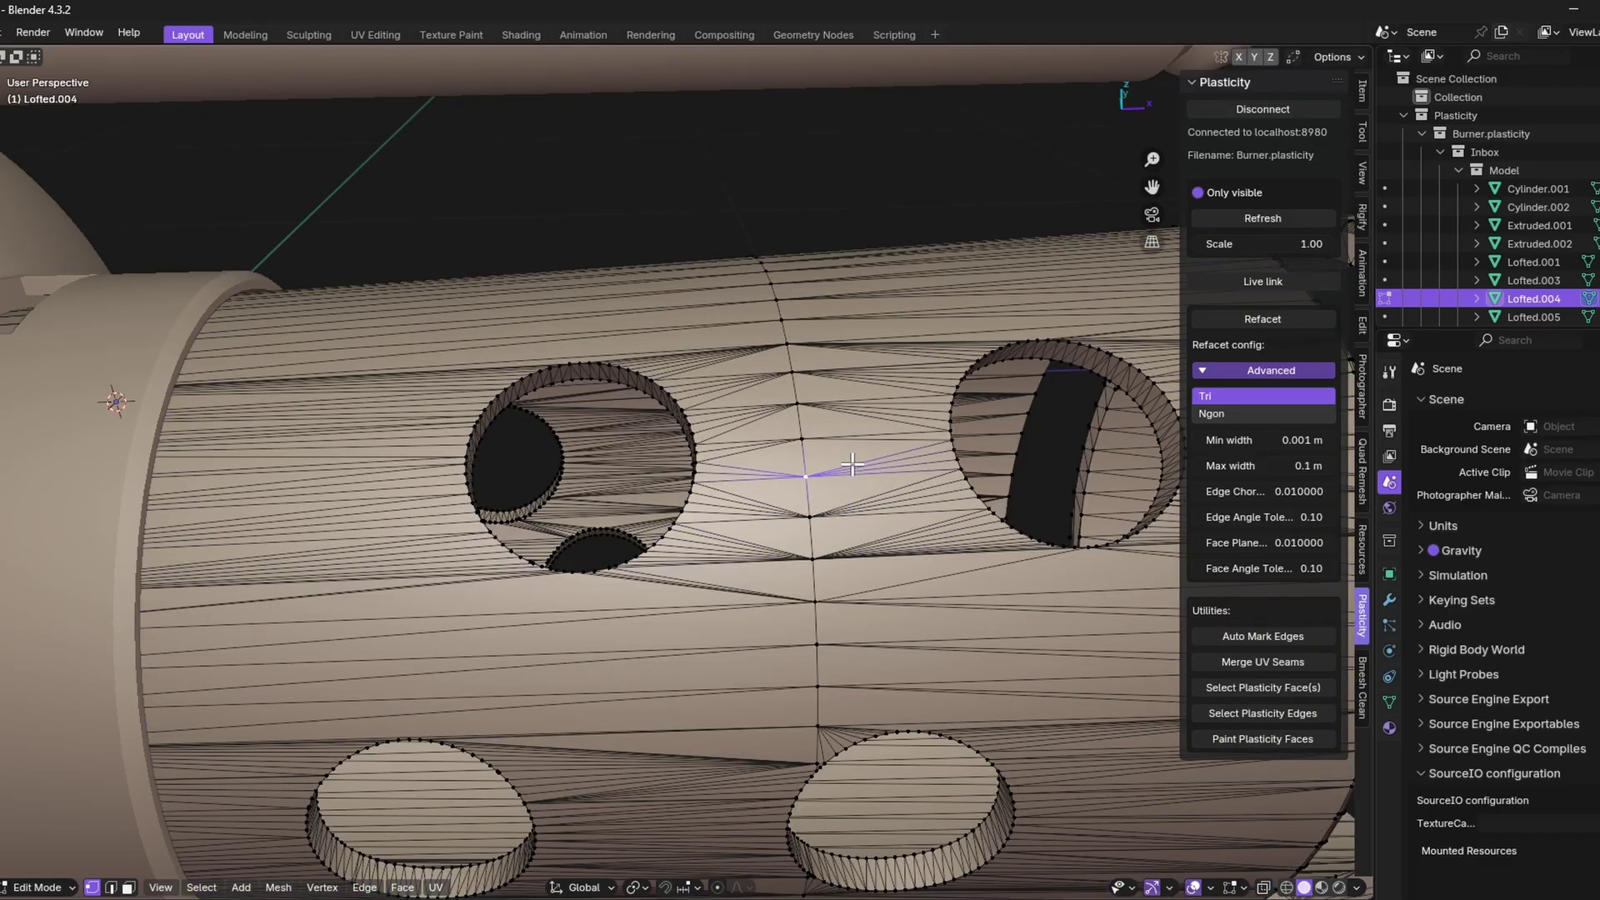
key(a)
click(1275, 325)
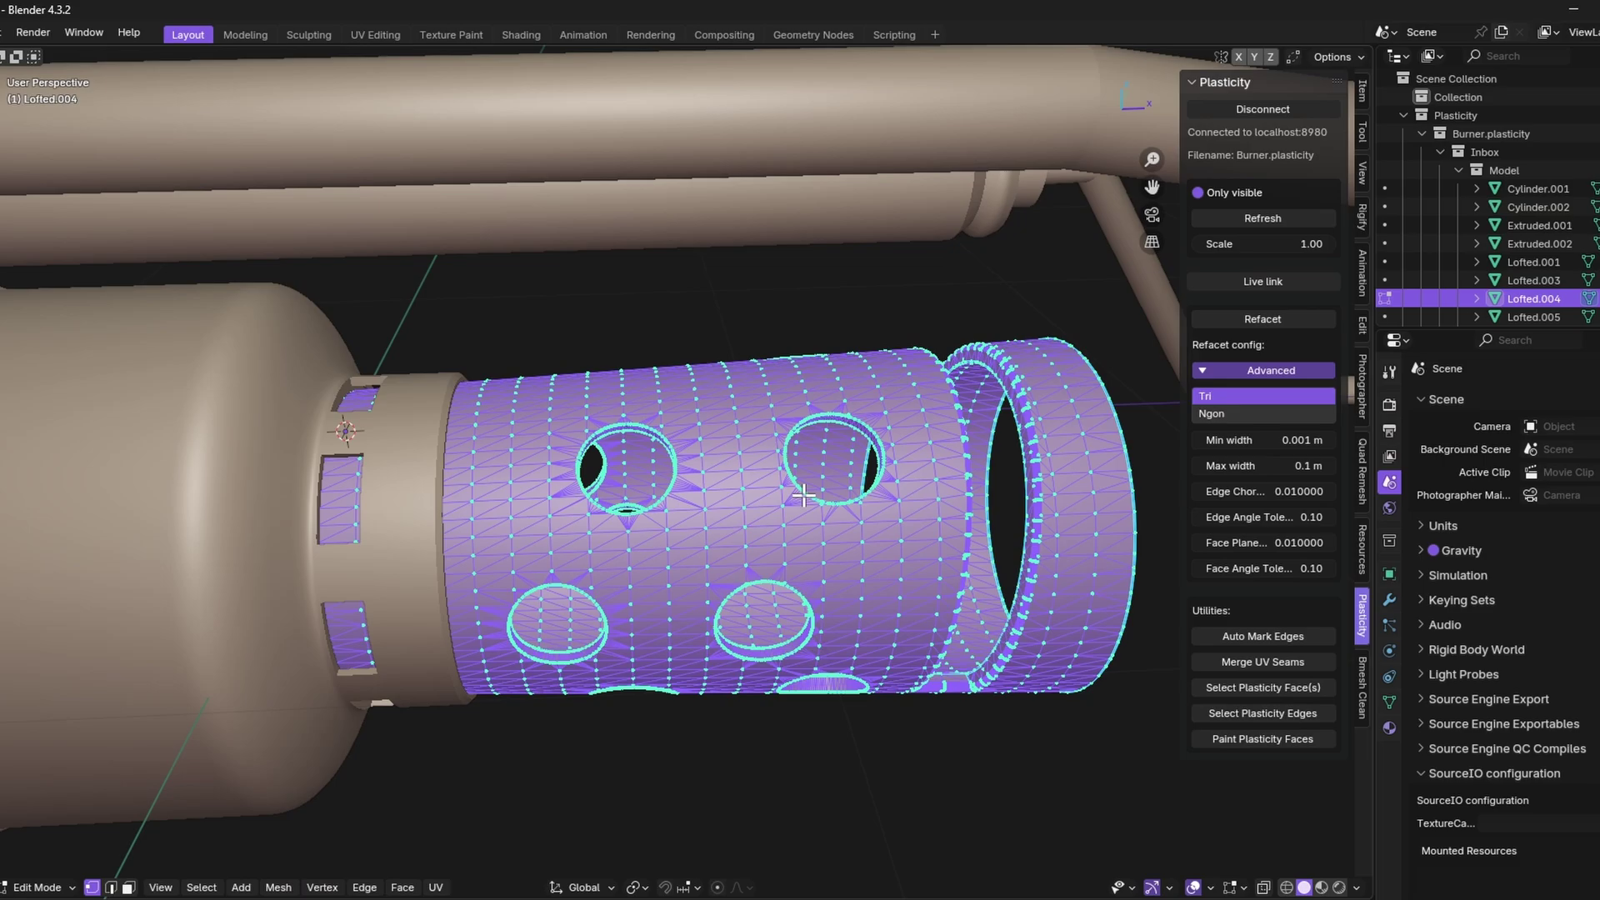
key(Tab)
key(KP_Divide)
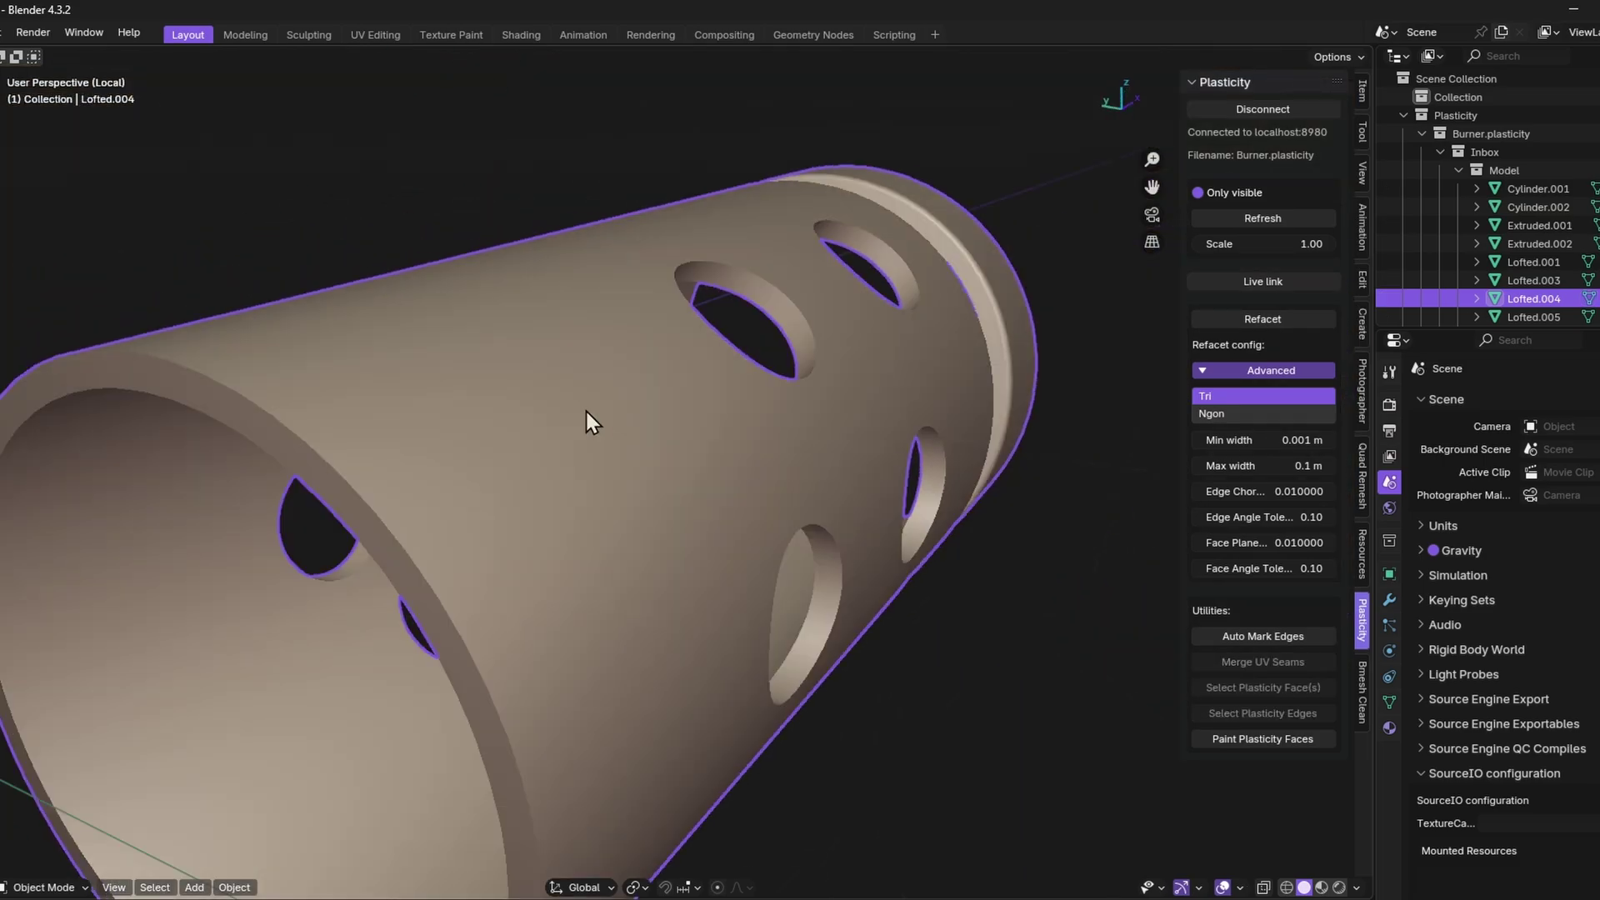
key(Tab)
middle_drag(587, 412, 445, 350)
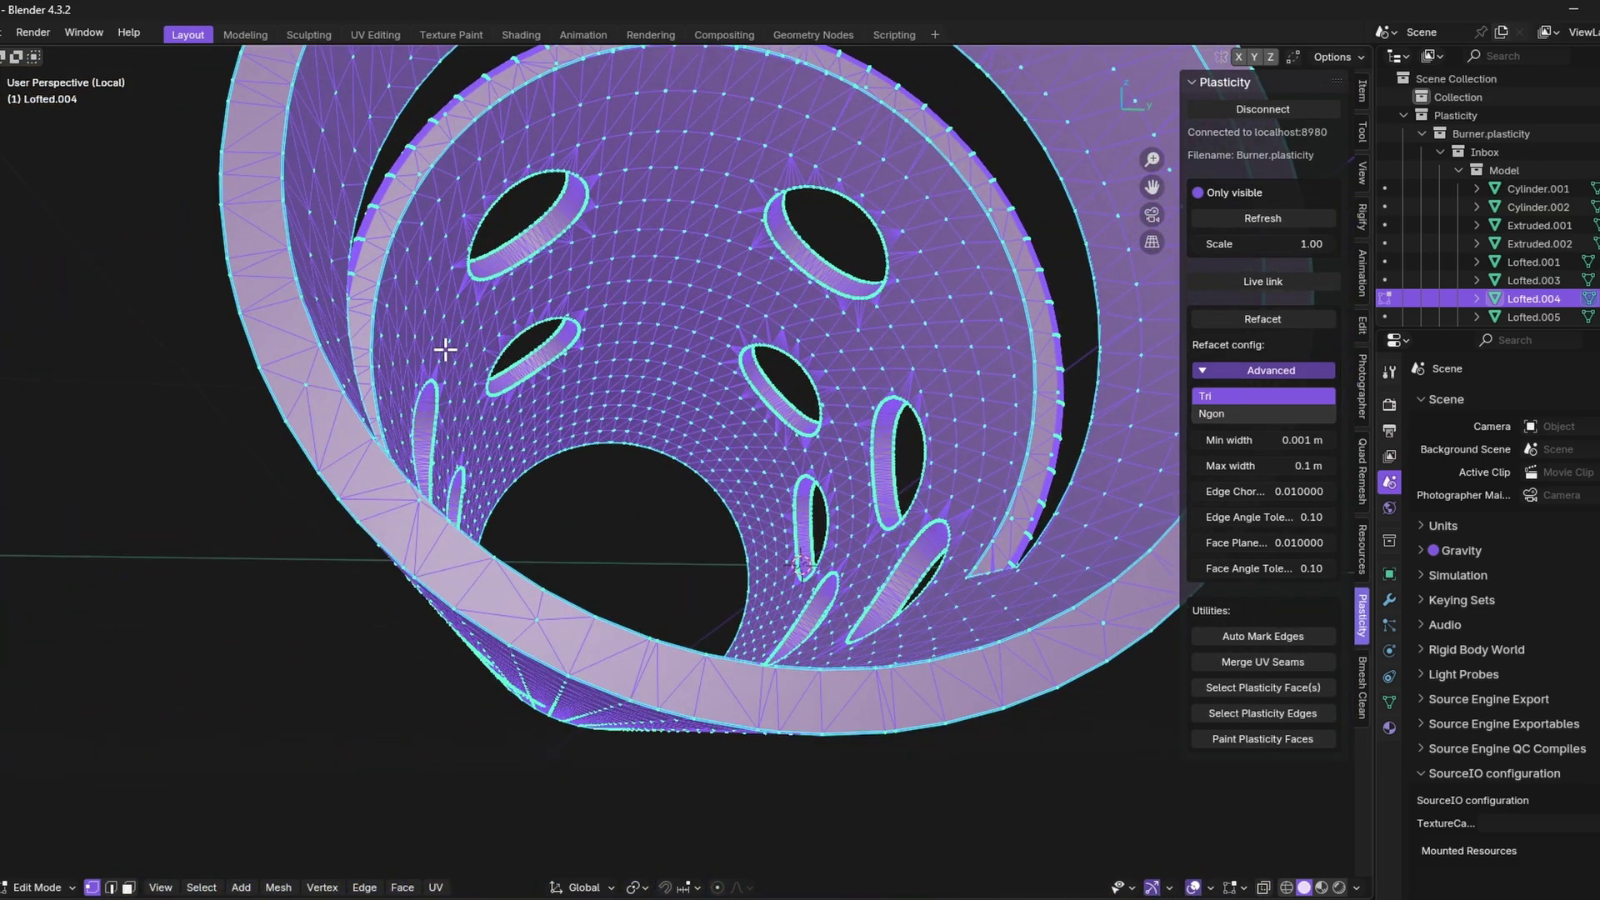
Refacet the cylinder as Ngon with 0.05 m min and 0.5 m max width, then deselect
click(1363, 687)
scroll(834, 466, down, 4)
middle_drag(833, 466, 929, 497)
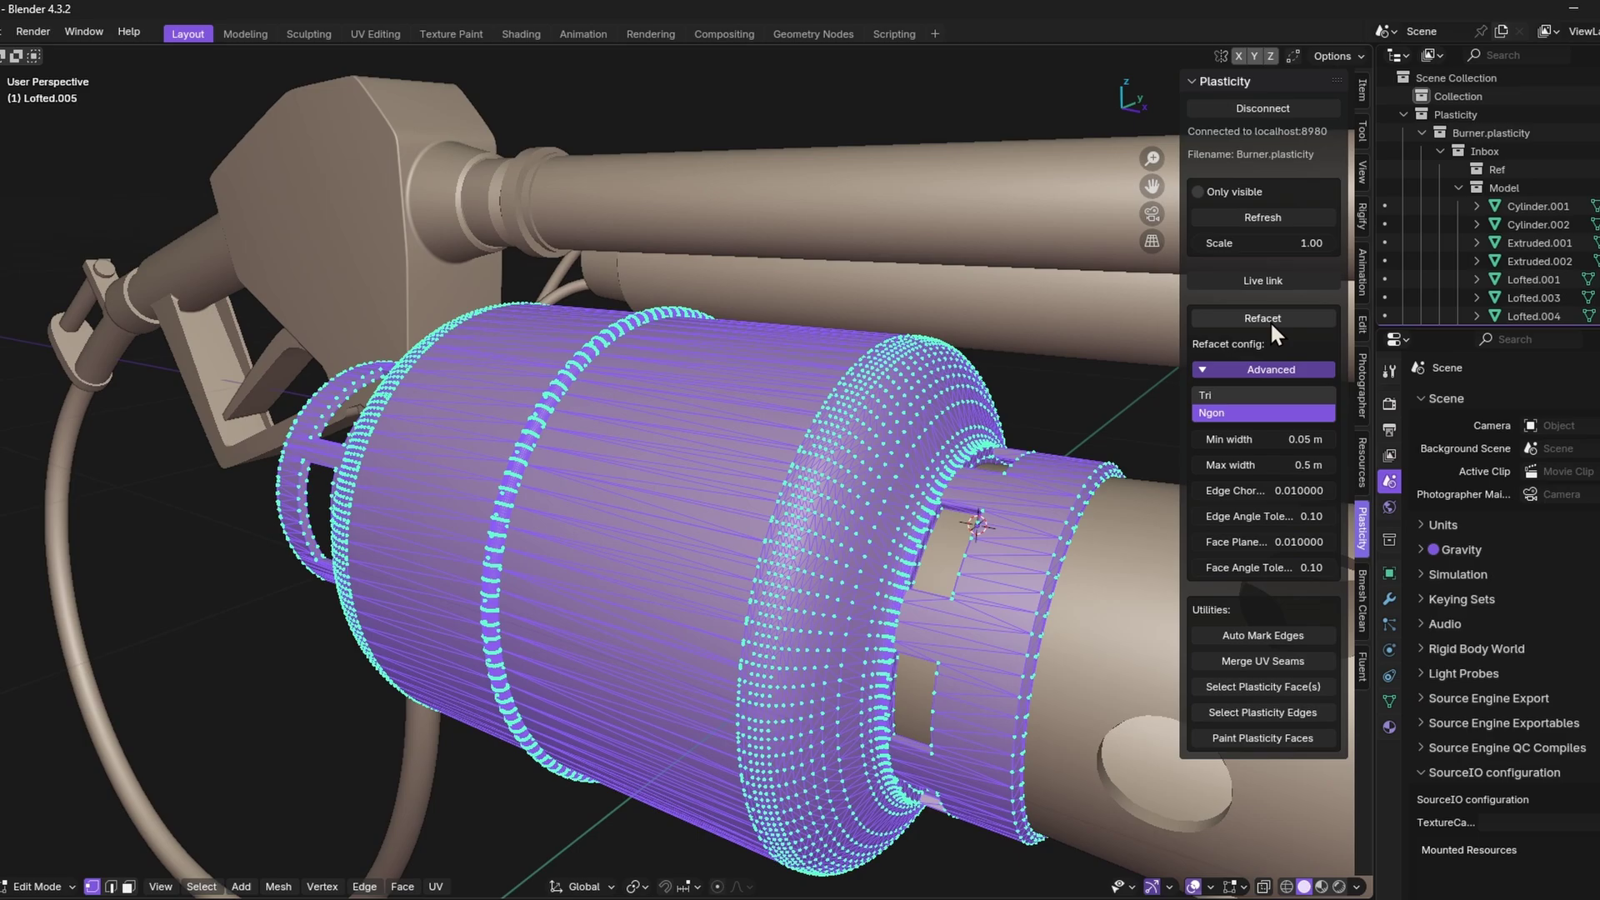
click(1269, 320)
middle_drag(1089, 375, 908, 588)
key(alt+a)
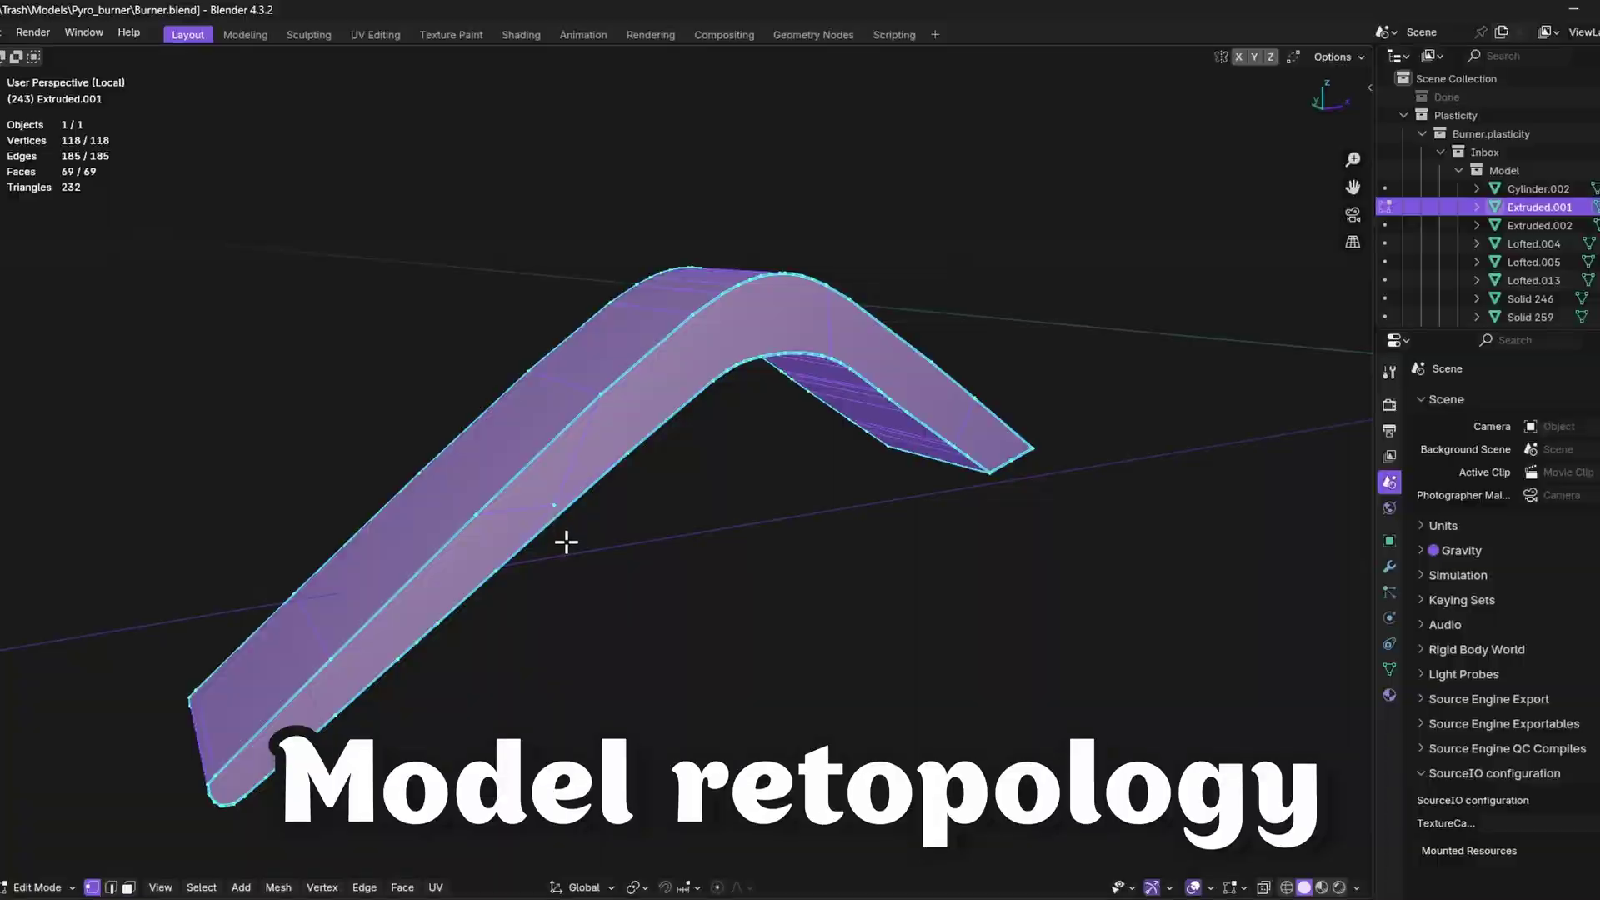
Evenly space the selected vertices on the bent strip Extruded.001
middle_drag(566, 543, 608, 399)
click(345, 387)
click(229, 418)
middle_drag(250, 433, 1094, 502)
Delete the unwanted faces on the strip using the X delete menu
key(x)
click(1094, 495)
click(314, 357)
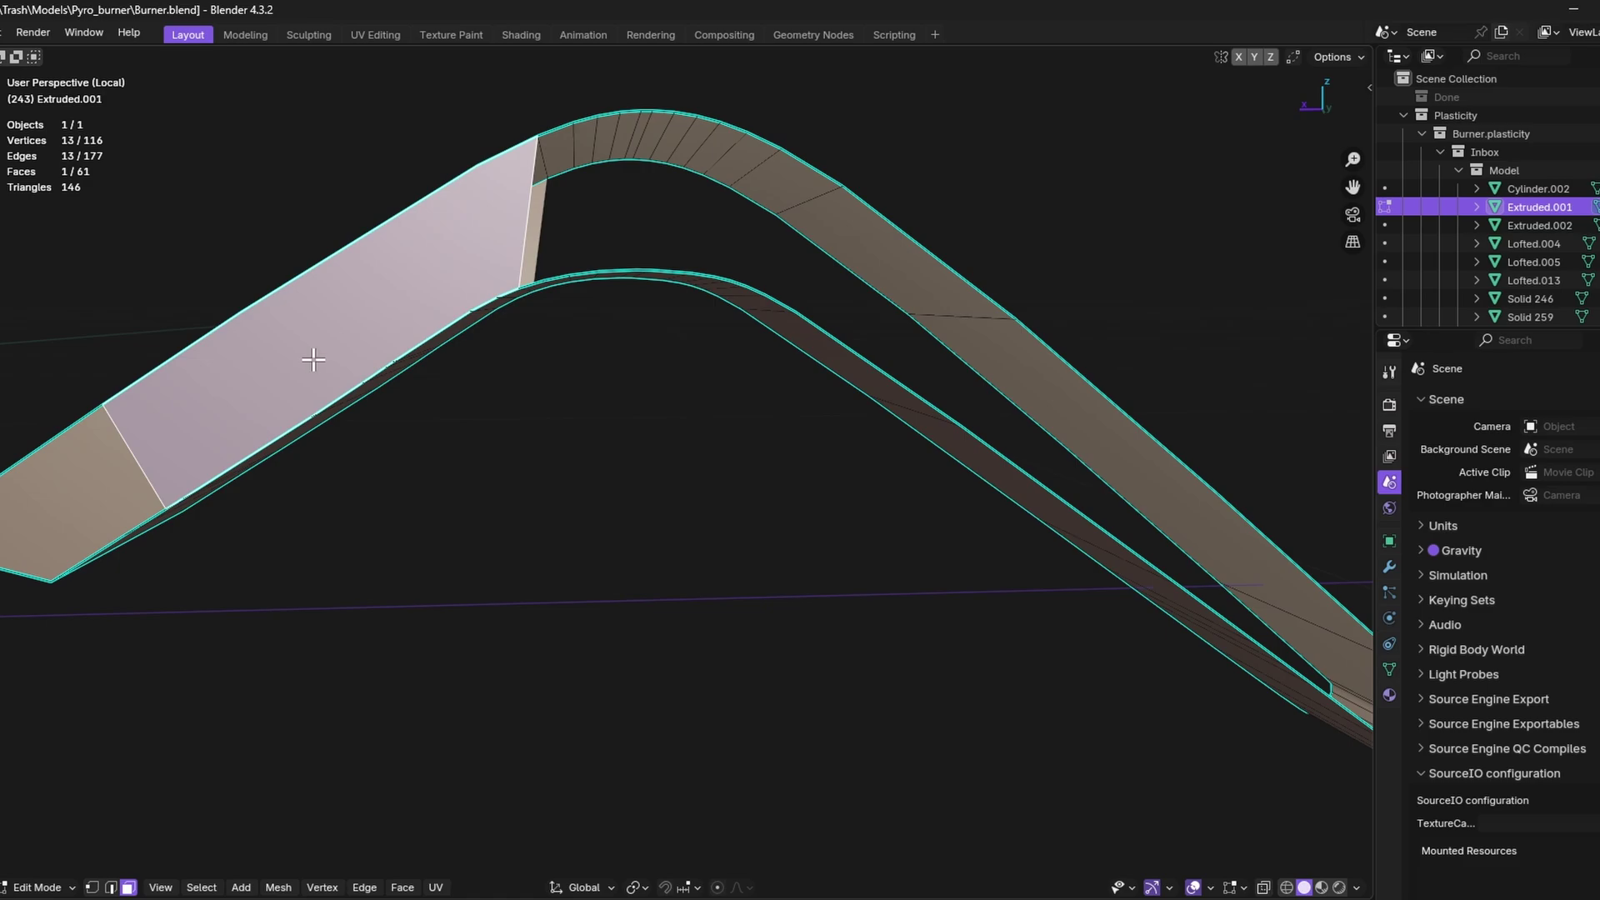
middle_drag(314, 358, 1096, 431)
key(x)
click(464, 368)
Fill a face bridging the strip's two open ends
click(453, 458)
shift+click(611, 517)
key(f)
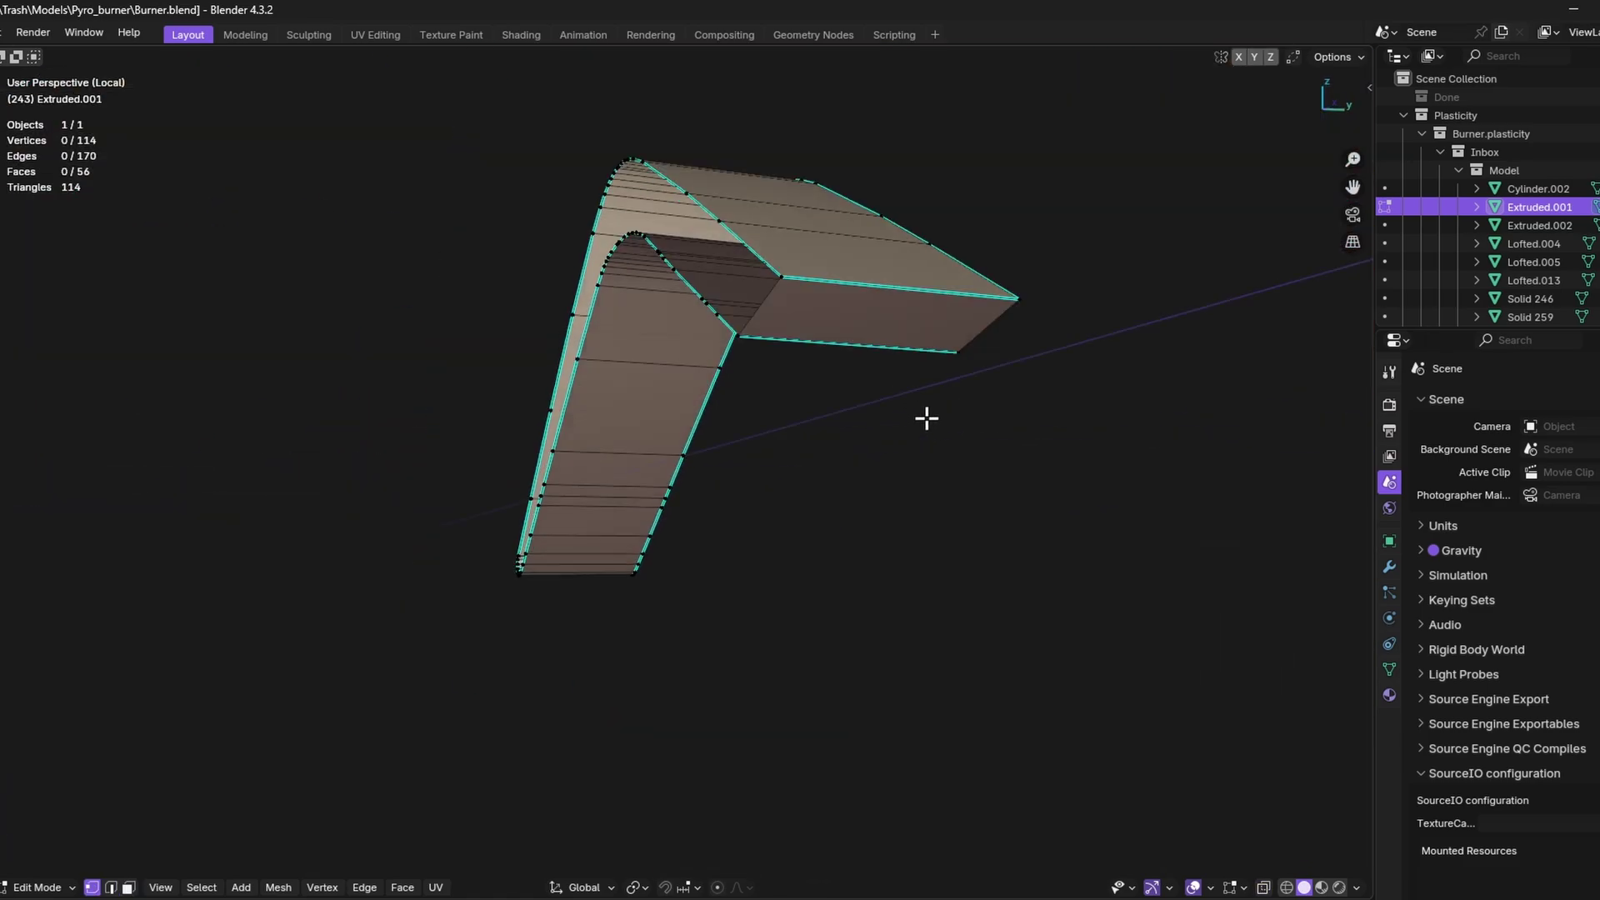
middle_drag(926, 418, 832, 464)
scroll(832, 464, up, 3)
Dissolve the two stray vertices on the strip
key(x)
click(1044, 490)
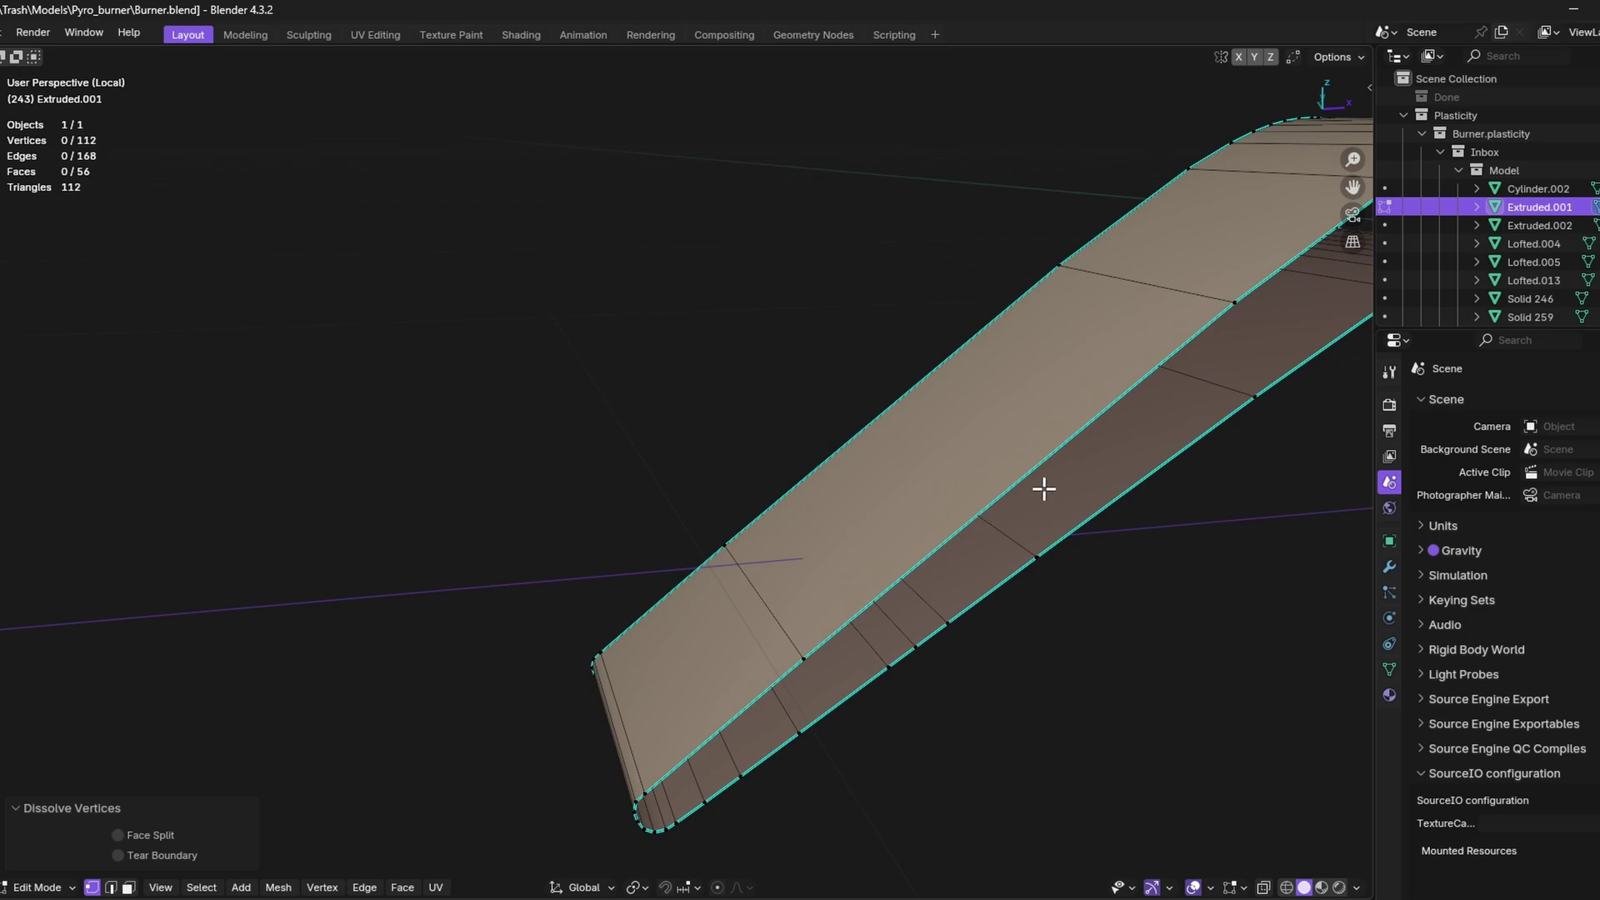
middle_drag(1044, 489, 1061, 371)
scroll(907, 525, up, 5)
Evenly space the vertex path along the curved inner edge via Quick Favorites
middle_drag(907, 525, 864, 511)
ctrl+click(864, 511)
key(q)
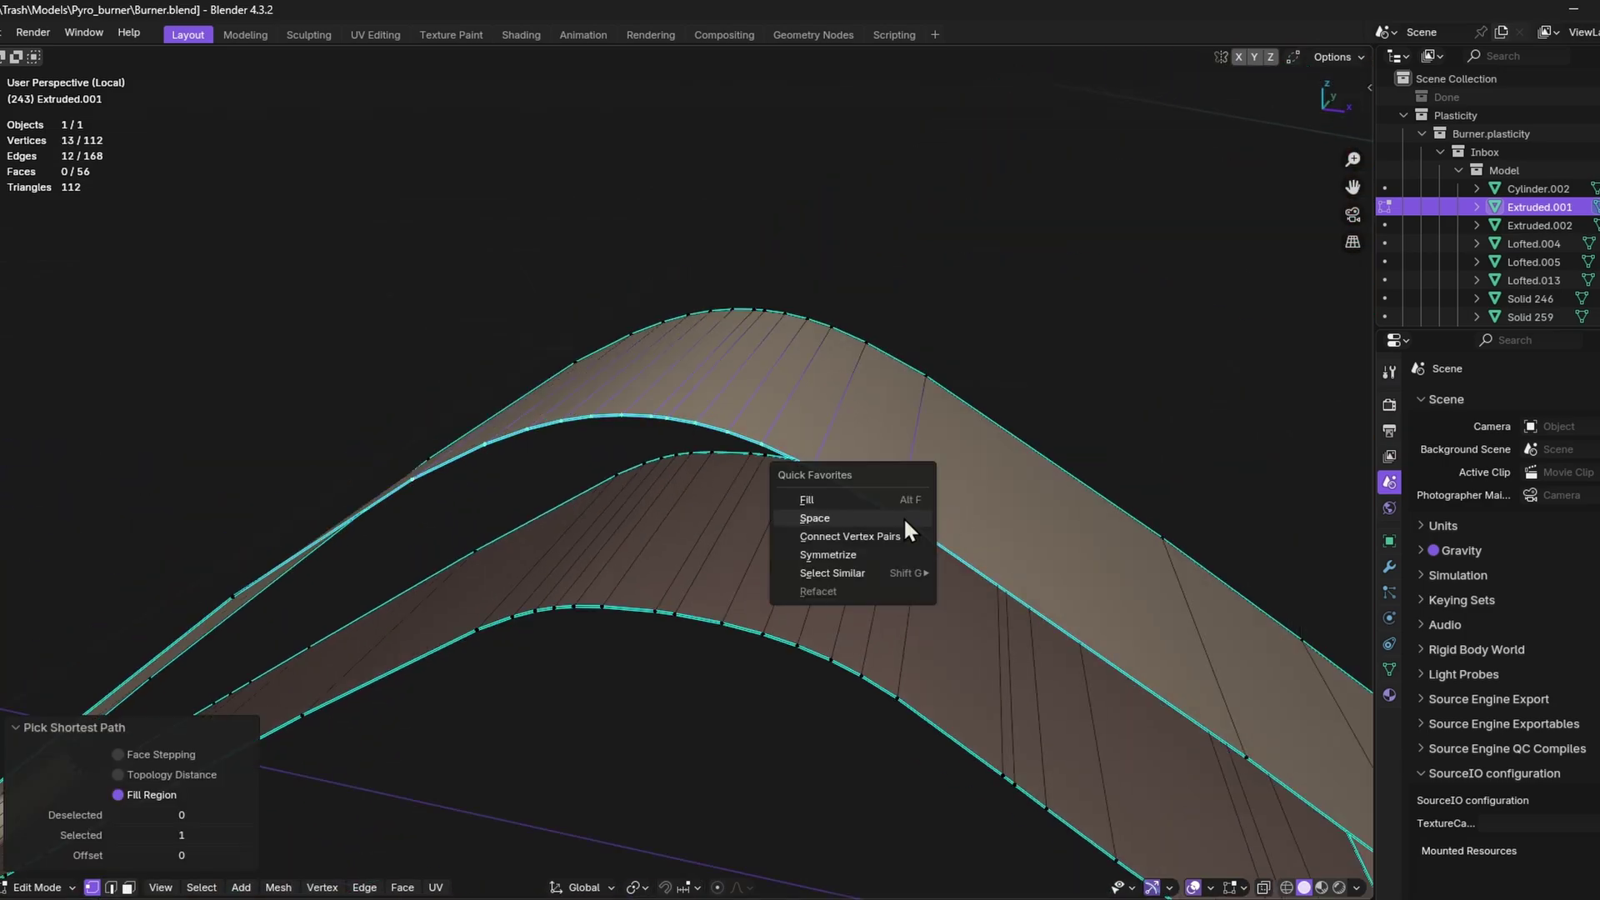
click(905, 520)
scroll(864, 239, up, 4)
scroll(785, 418, down, 4)
scroll(714, 607, up, 3)
middle_drag(714, 607, 743, 633)
scroll(993, 635, down, 4)
Dissolve the selected edges on the strip in edge select mode
key(2)
scroll(500, 629, up, 3)
click(500, 432)
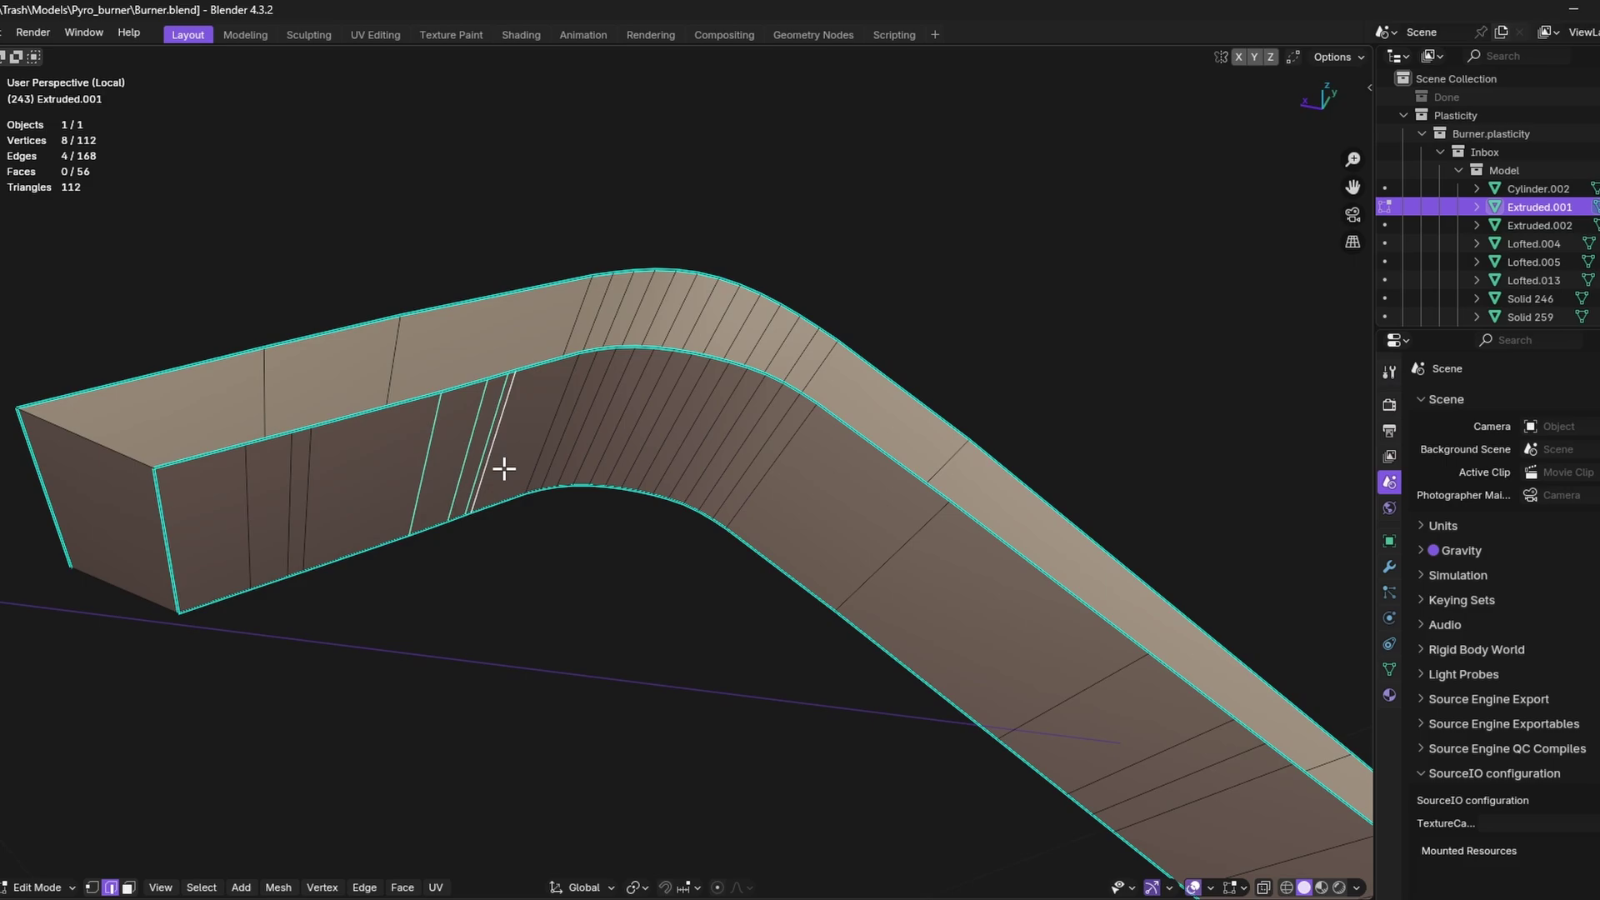
click(236, 511)
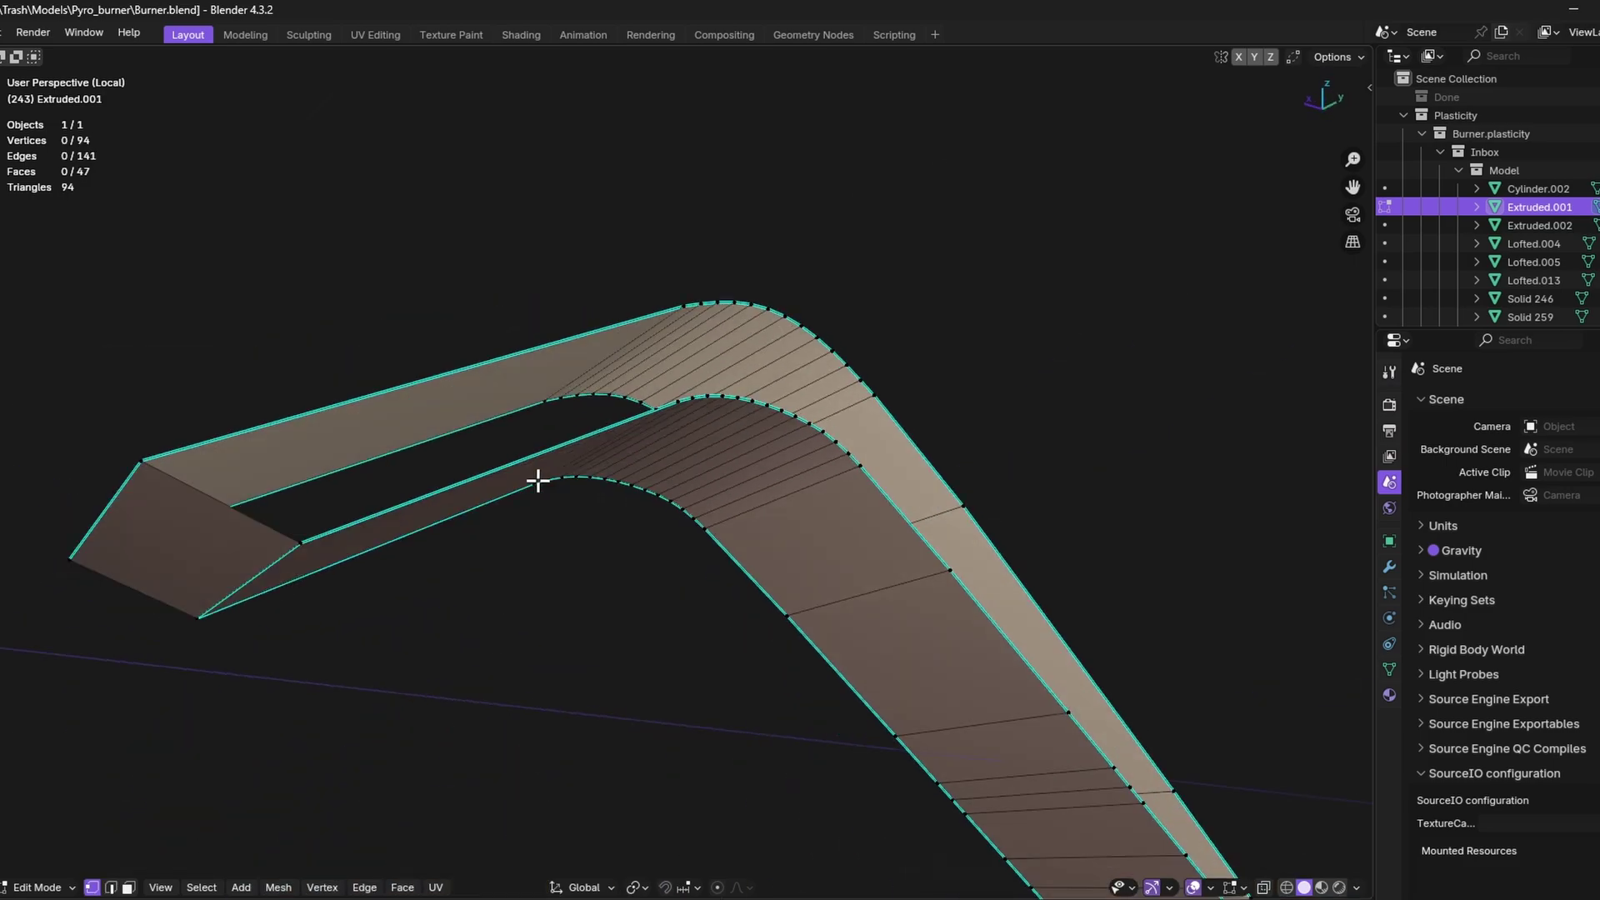
scroll(741, 526, up, 3)
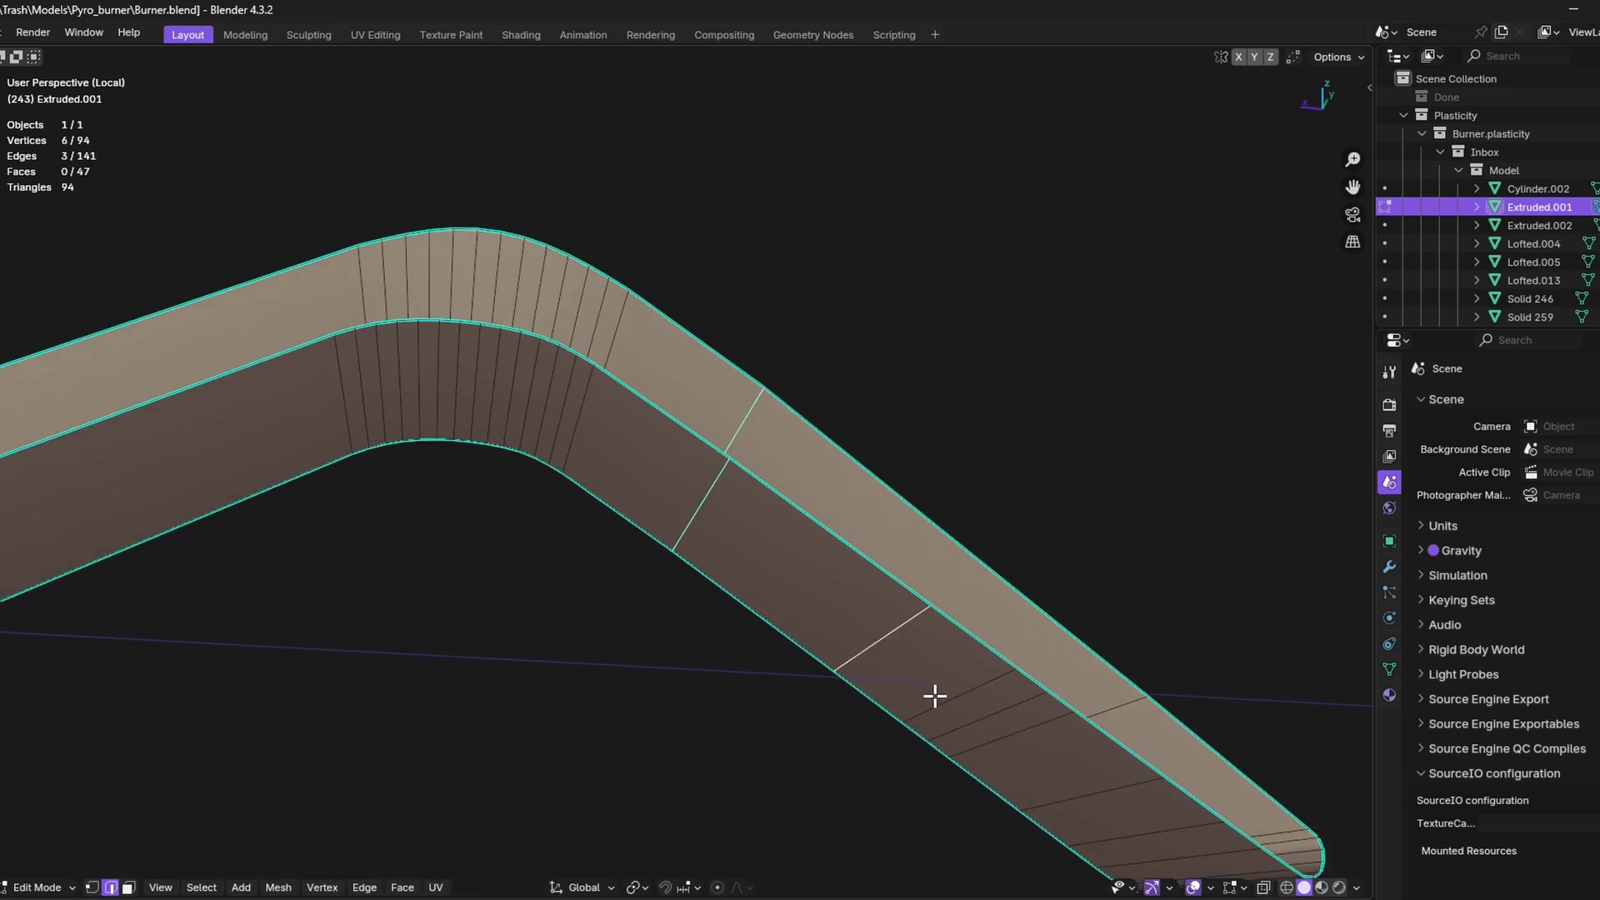
shift+click(935, 696)
scroll(700, 636, down, 2)
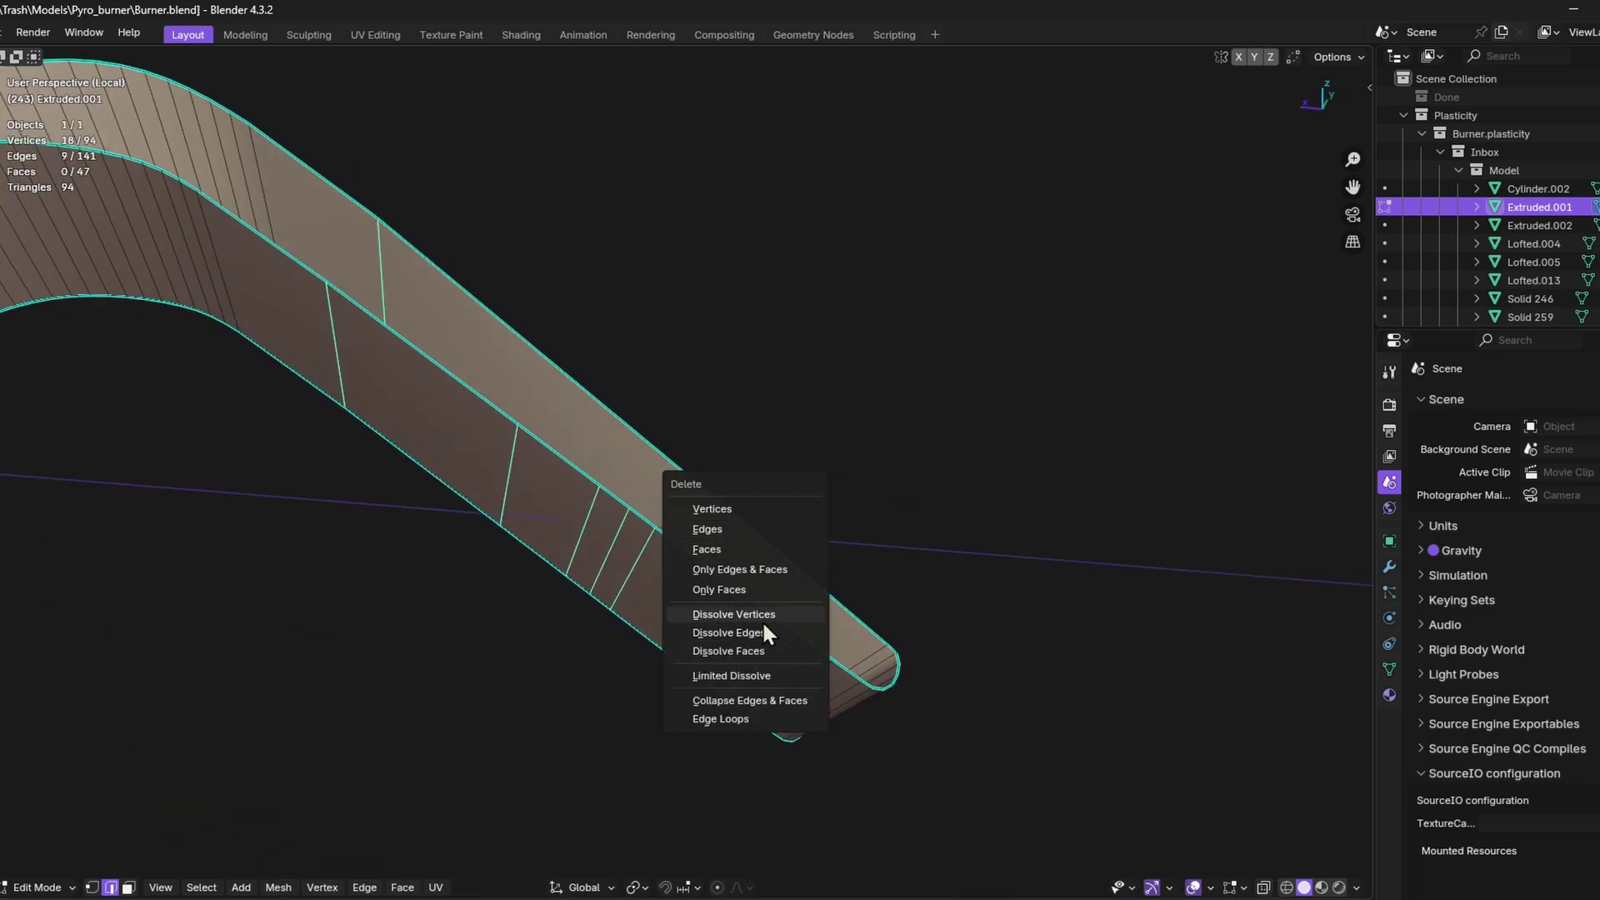
click(758, 632)
scroll(578, 579, down, 3)
scroll(500, 625, up, 4)
Dissolve two edge loops on the arch of the strip
click(558, 615)
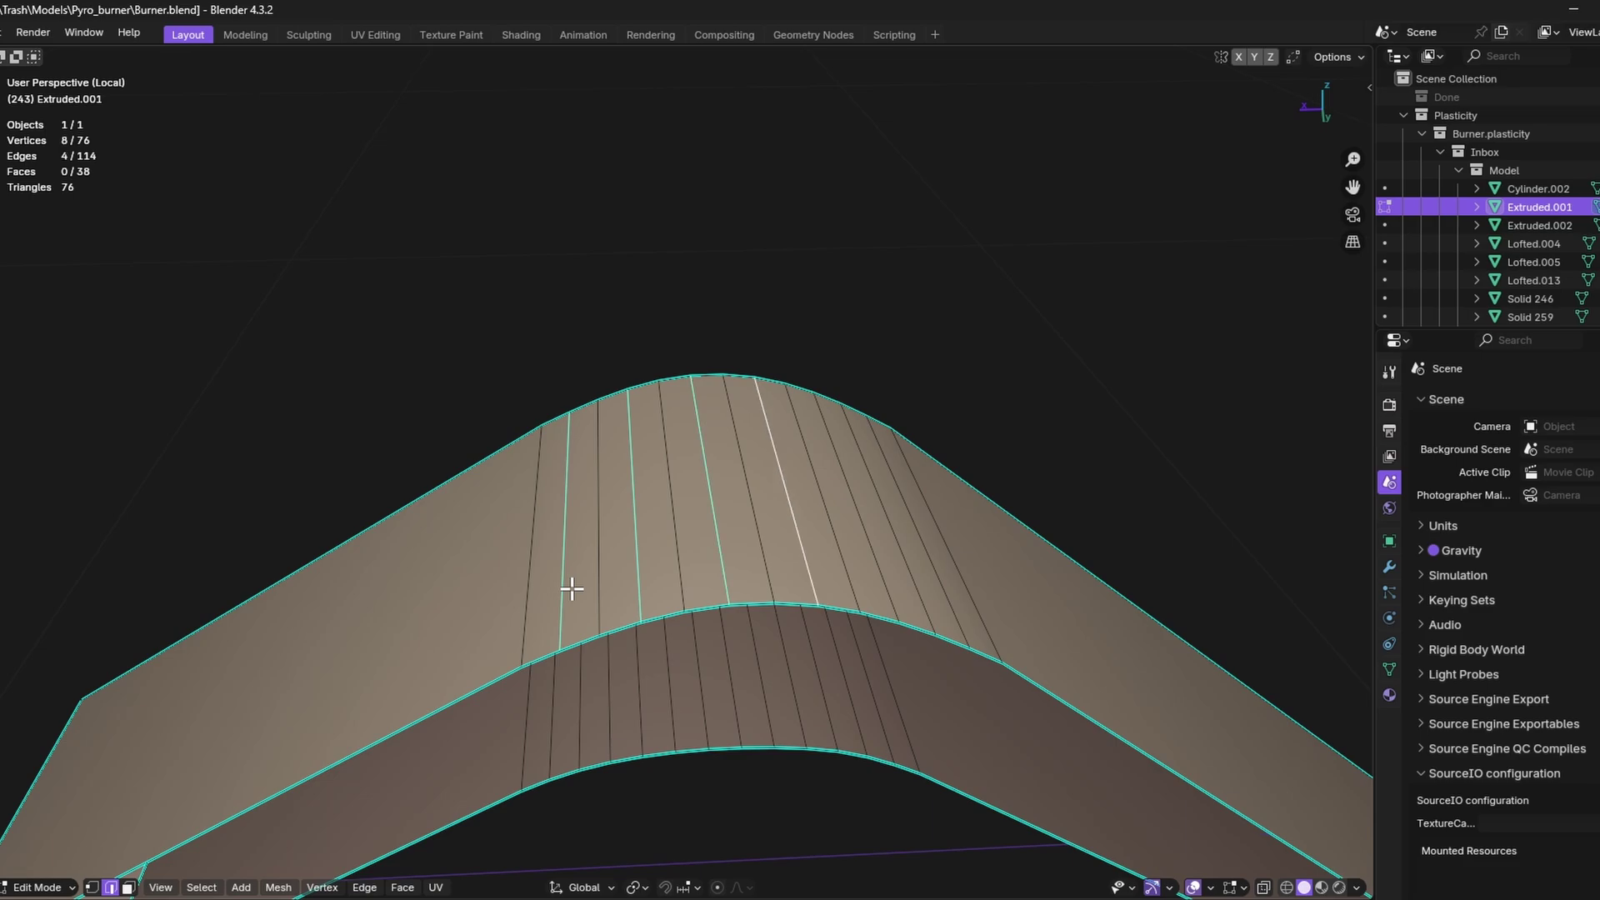
click(530, 684)
scroll(615, 596, down, 2)
scroll(667, 583, up, 3)
shift+click(728, 578)
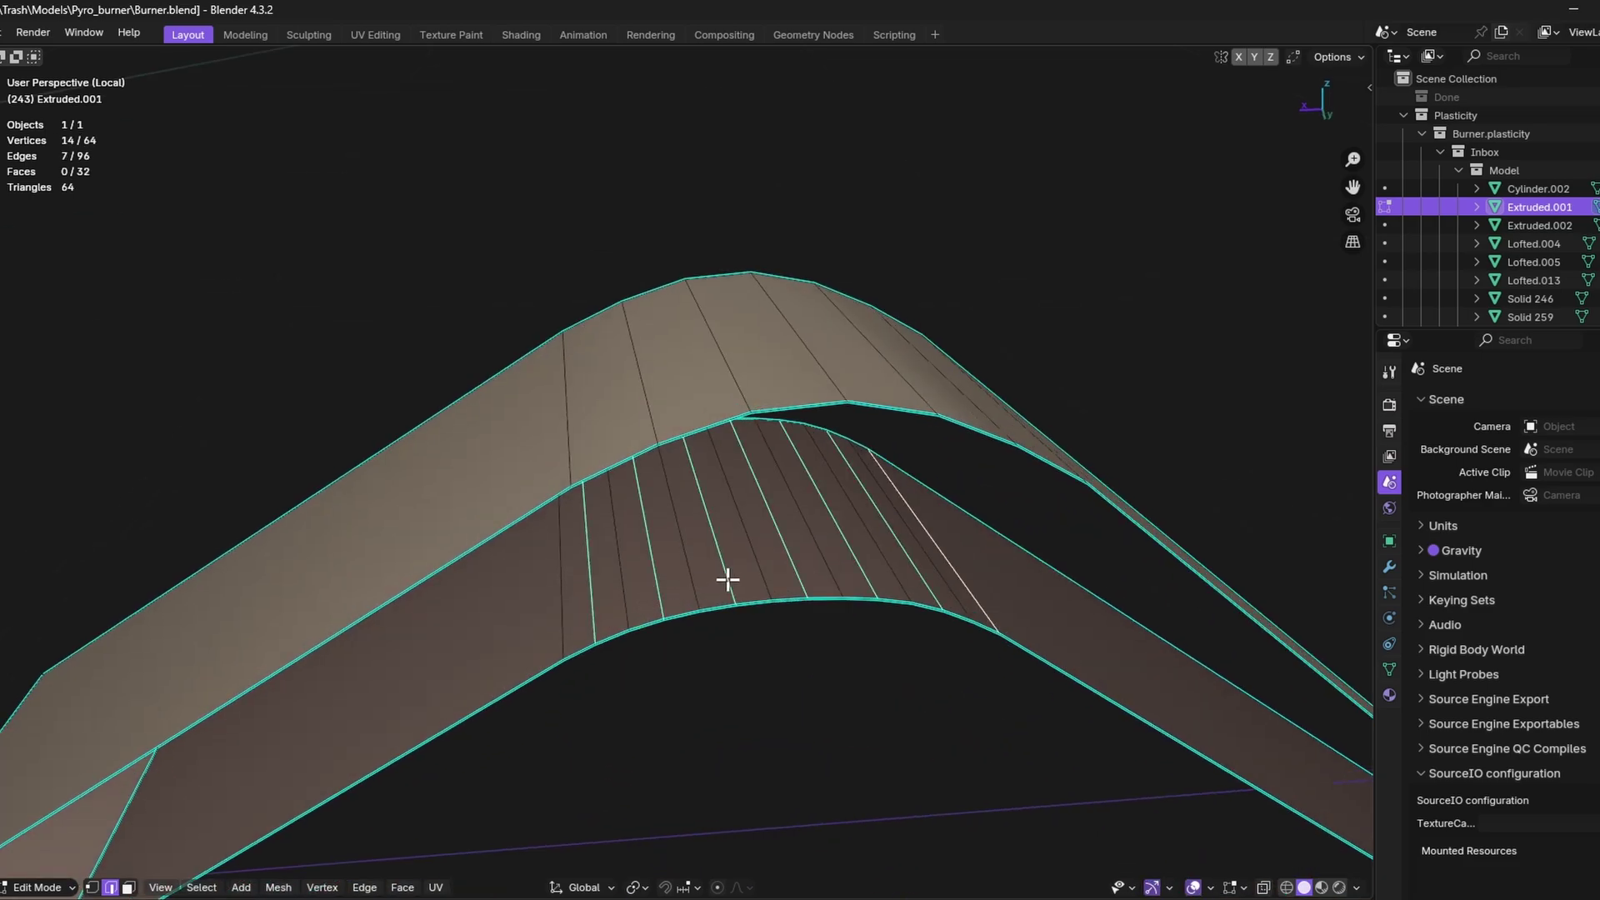
scroll(708, 550, down, 2)
scroll(716, 566, up, 2)
key(x)
click(725, 568)
scroll(651, 675, up, 1)
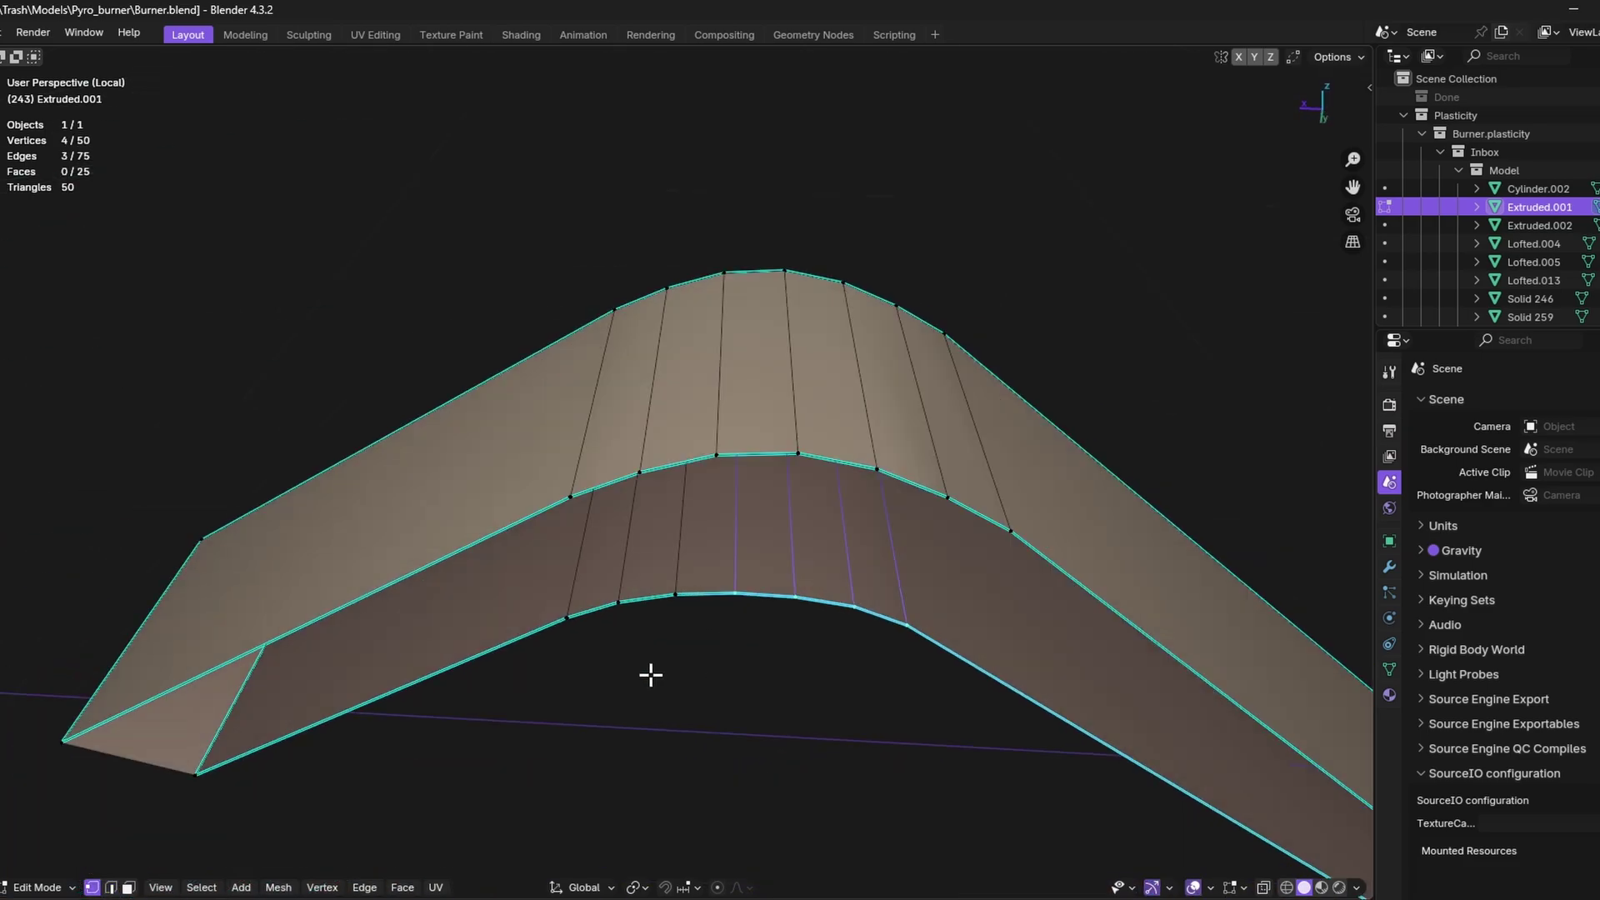
Undo the last change and dissolve the edges at the strip's end instead
key(ctrl+z)
scroll(718, 654, down, 3)
middle_drag(719, 654, 678, 654)
scroll(777, 614, up, 4)
scroll(775, 614, up, 2)
scroll(761, 654, down, 1)
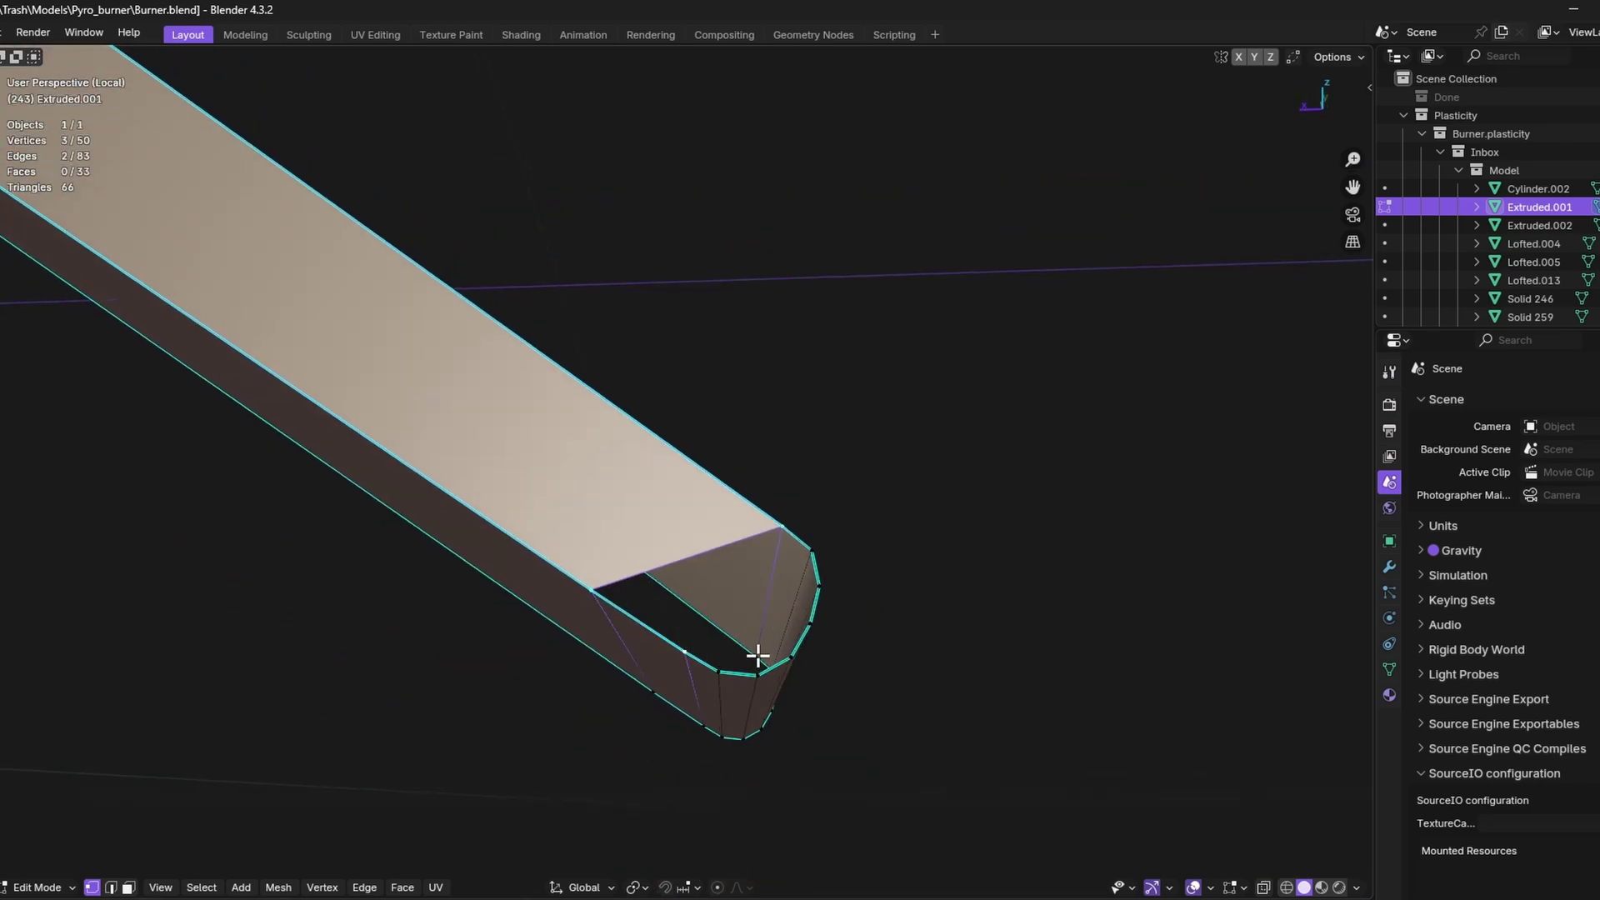
key(ctrl+z)
click(627, 571)
scroll(464, 498, down, 3)
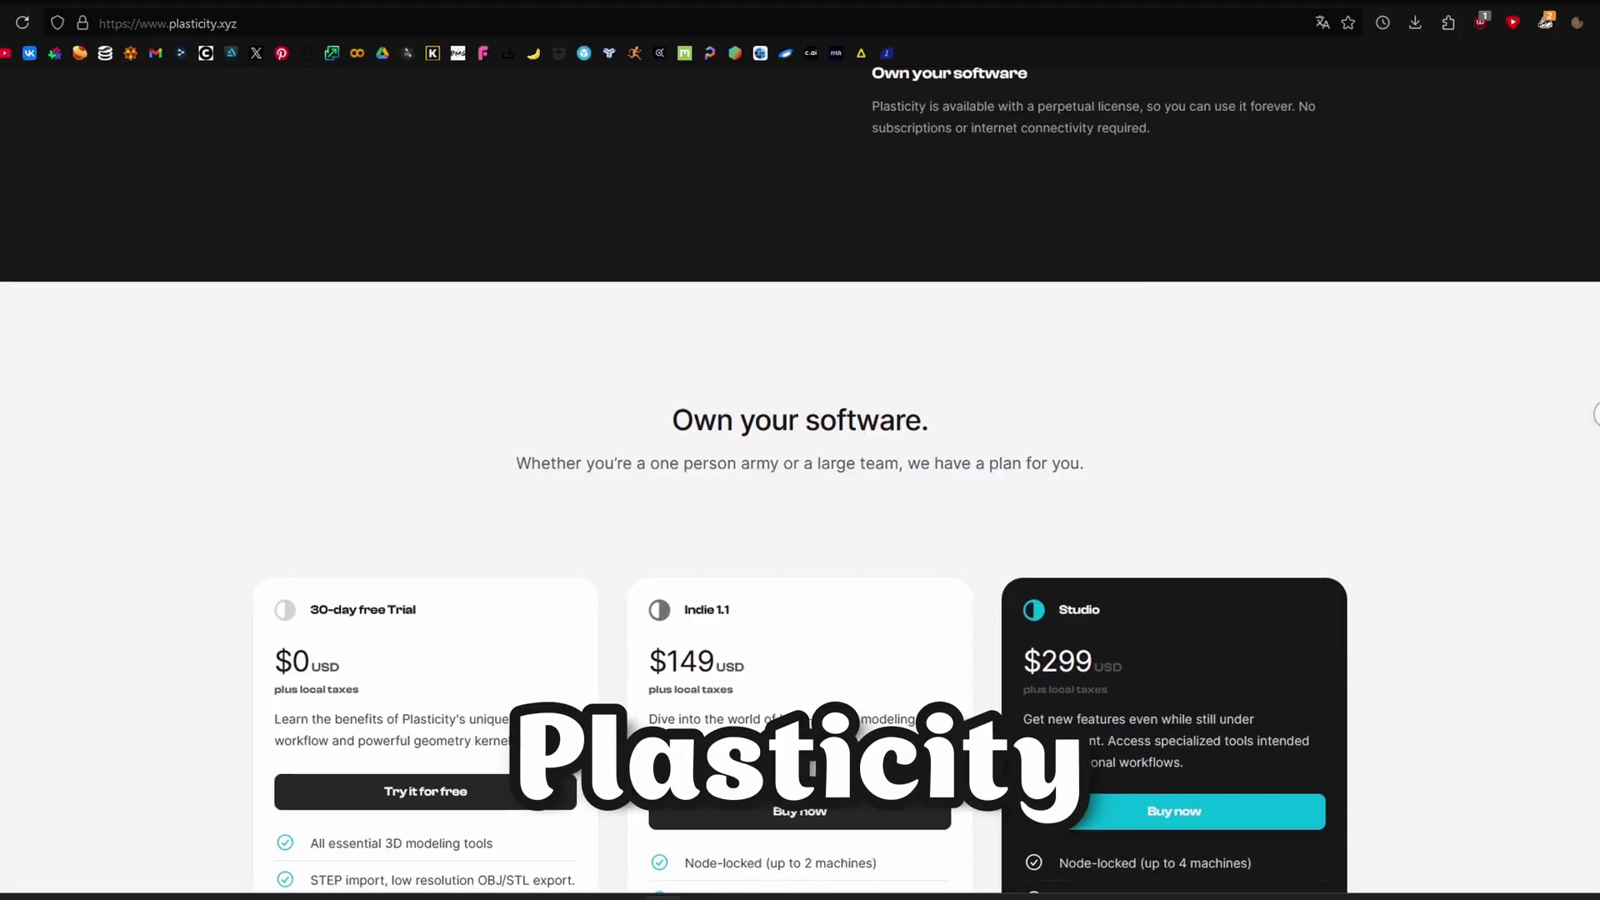
Scroll down to the Trial, Indie $149 and Studio $299 pricing cards
scroll(800, 480, down, 3)
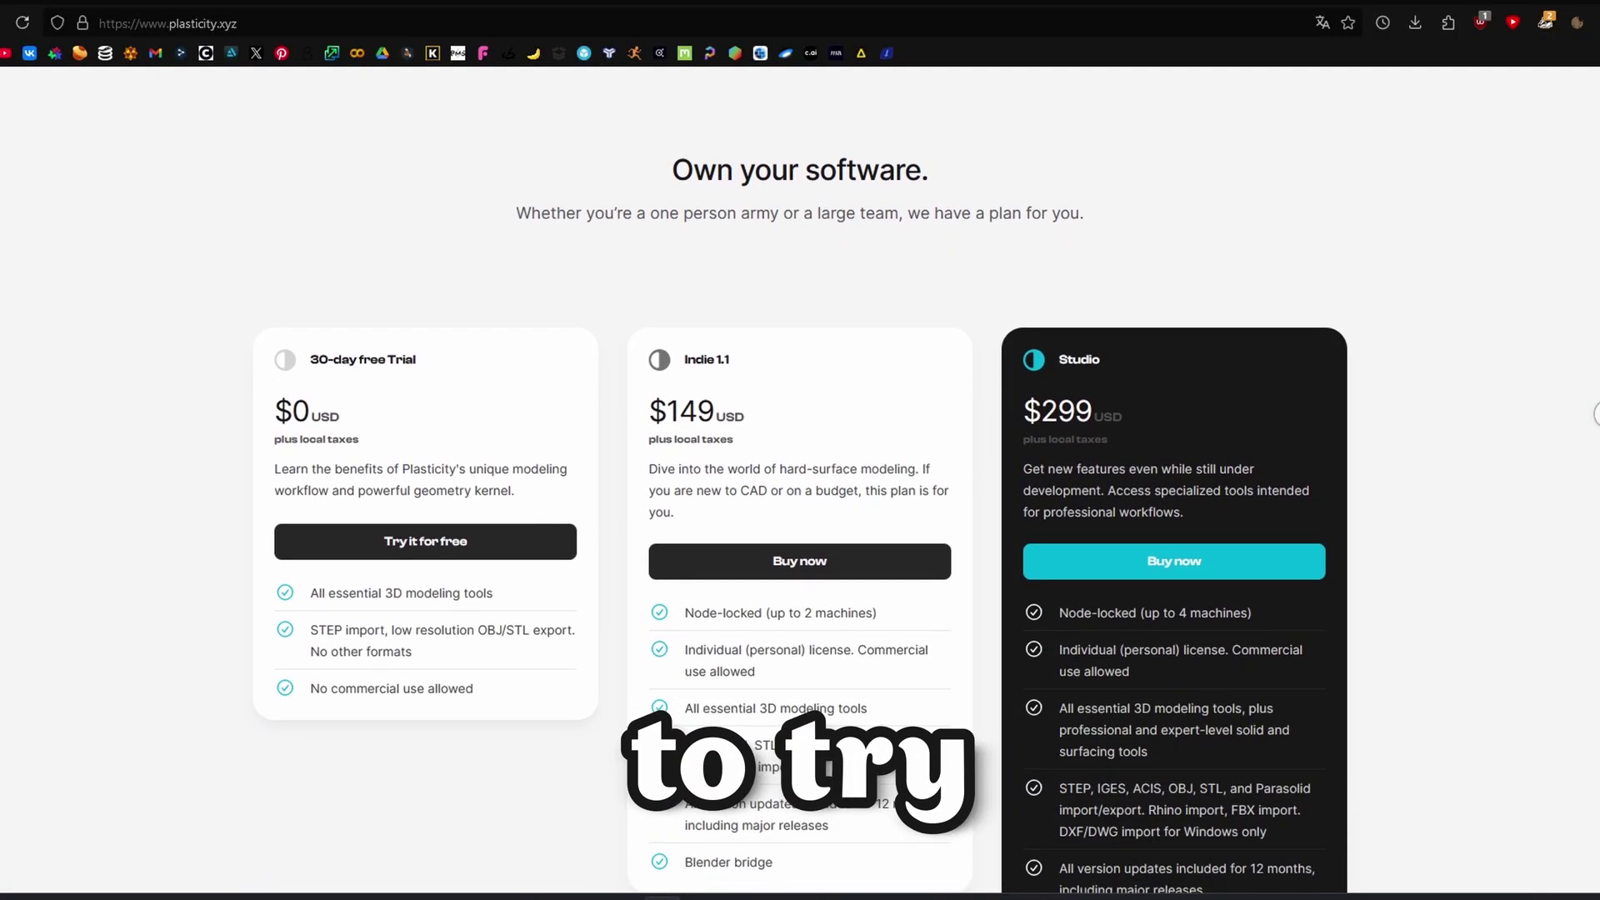
scroll(800, 480, down, 3)
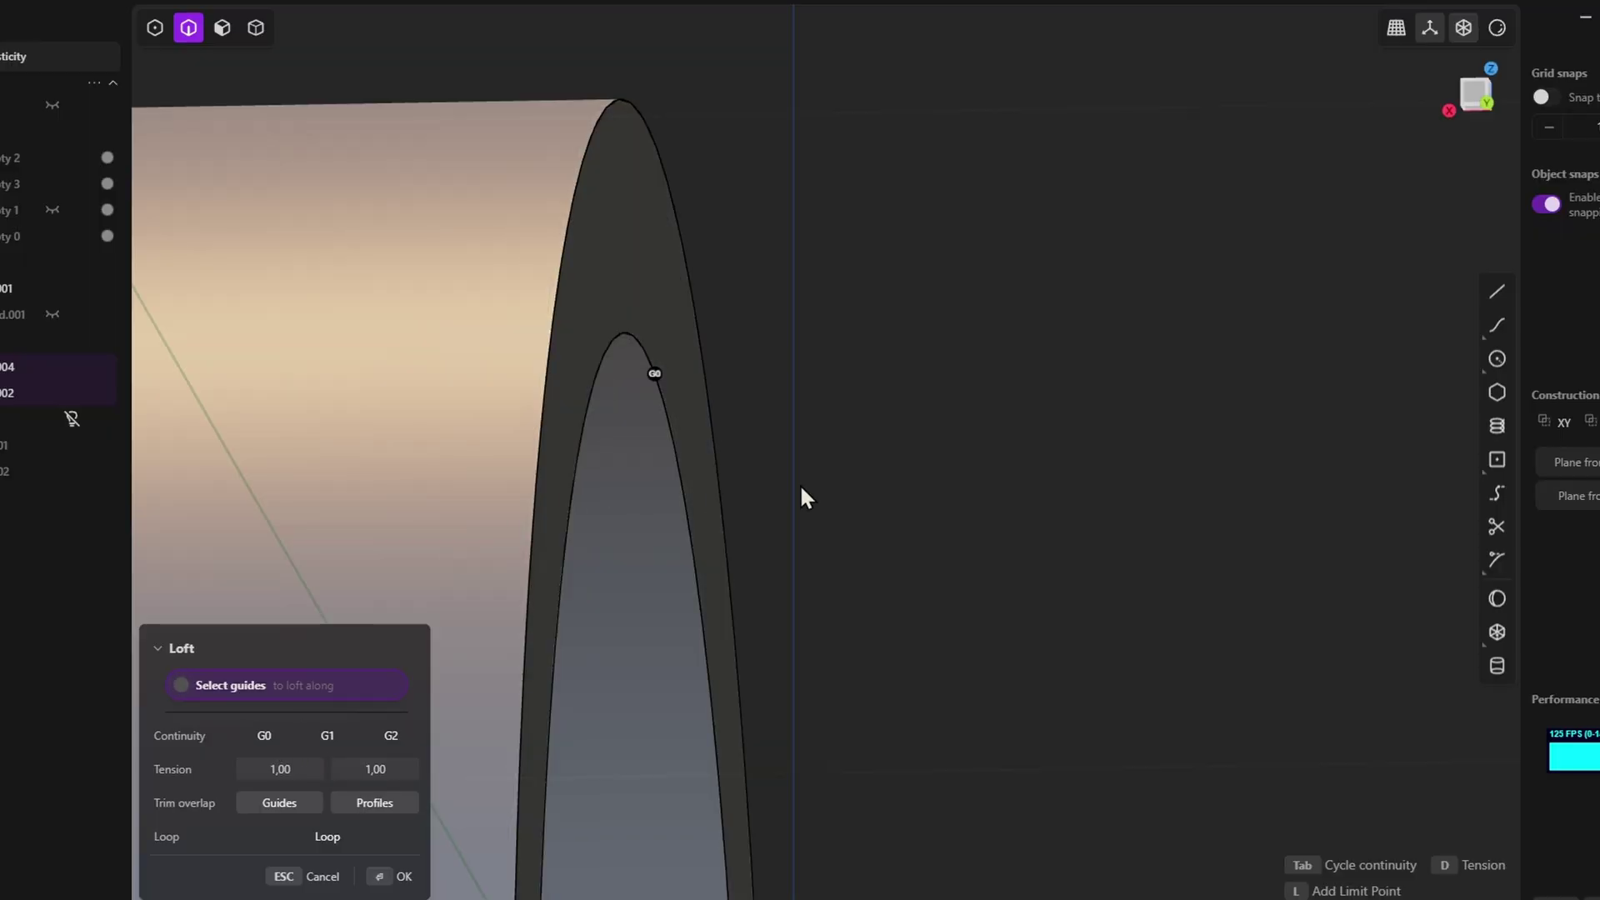
Loft between the pipe's inner ring edges to create a new body
middle_drag(804, 492, 863, 355)
click(1127, 432)
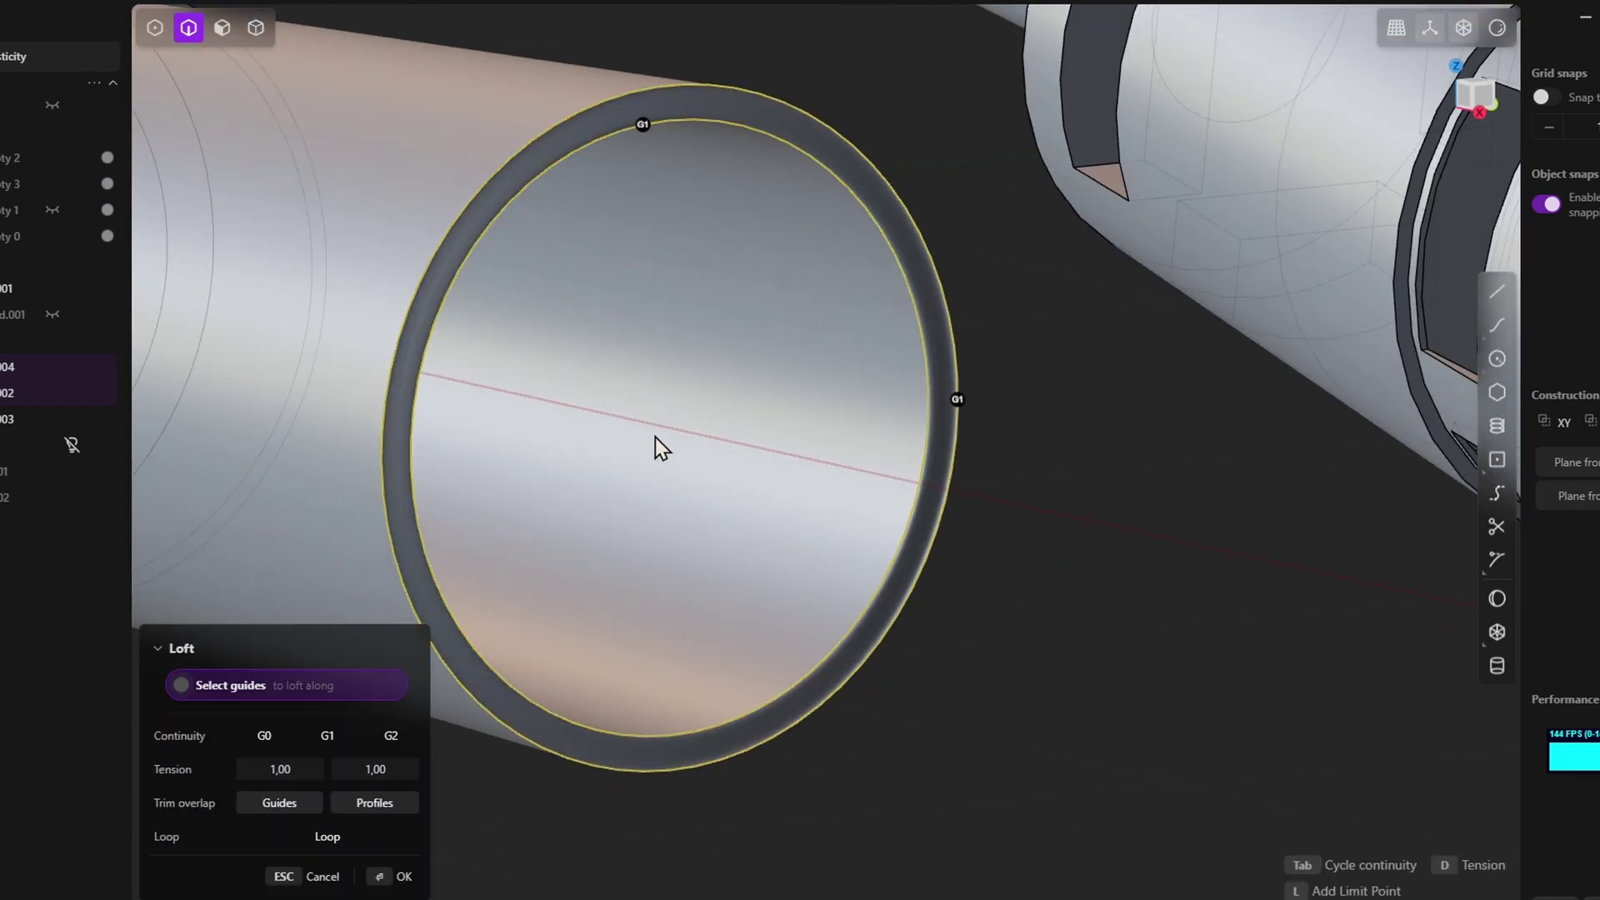
middle_drag(657, 446, 947, 399)
key(Return)
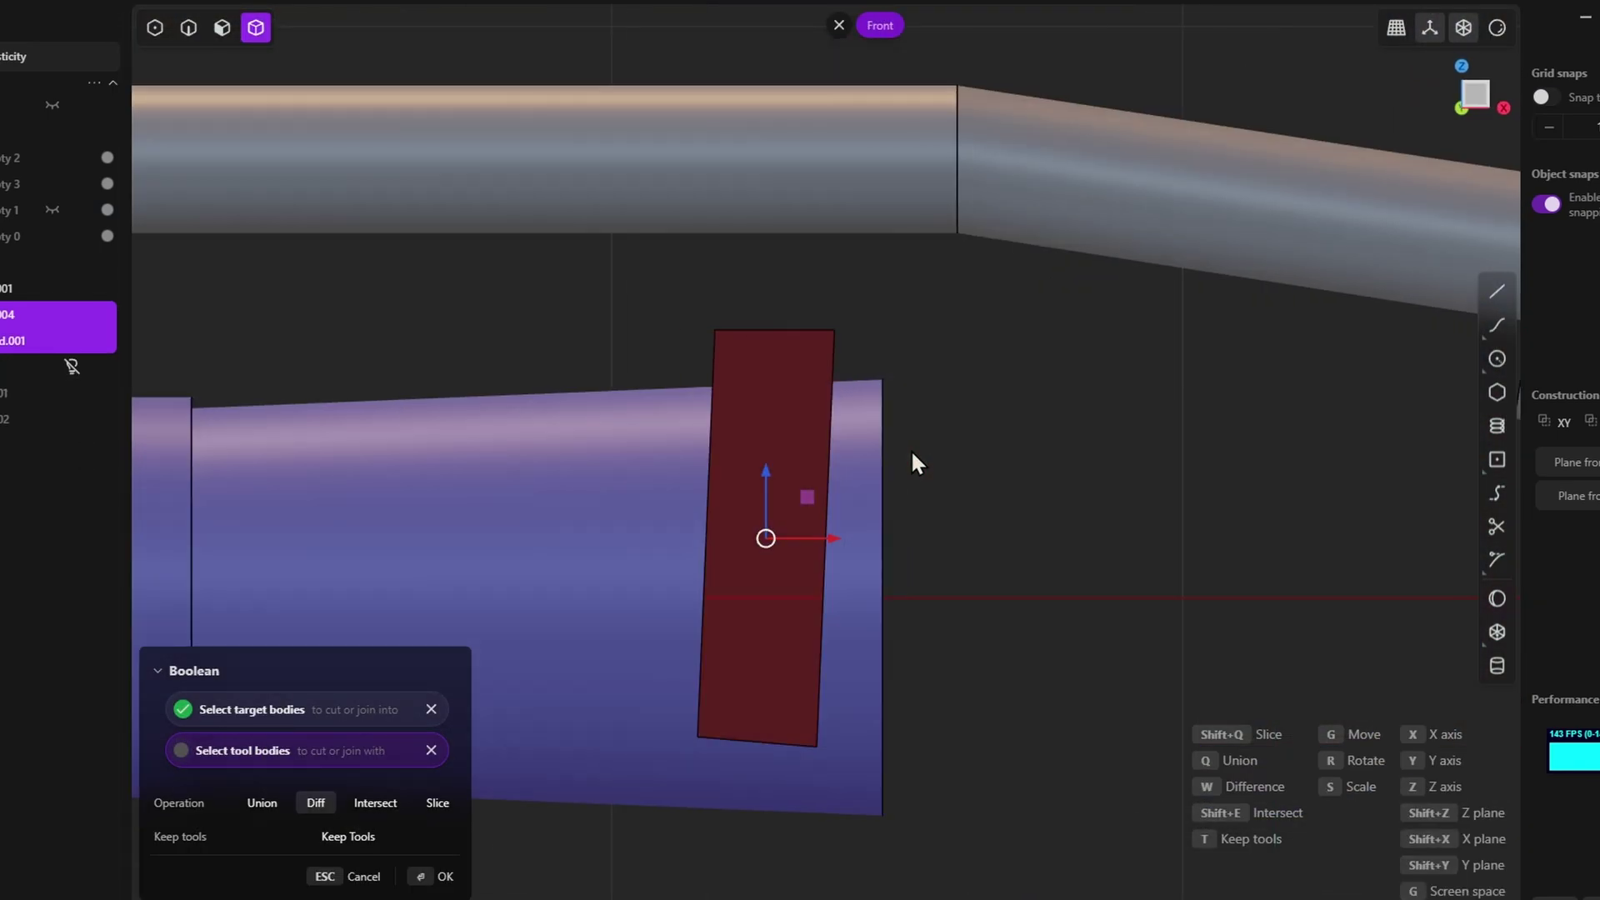
Show the exhaust pipe reference image and offset the box face to resize it
click(46, 105)
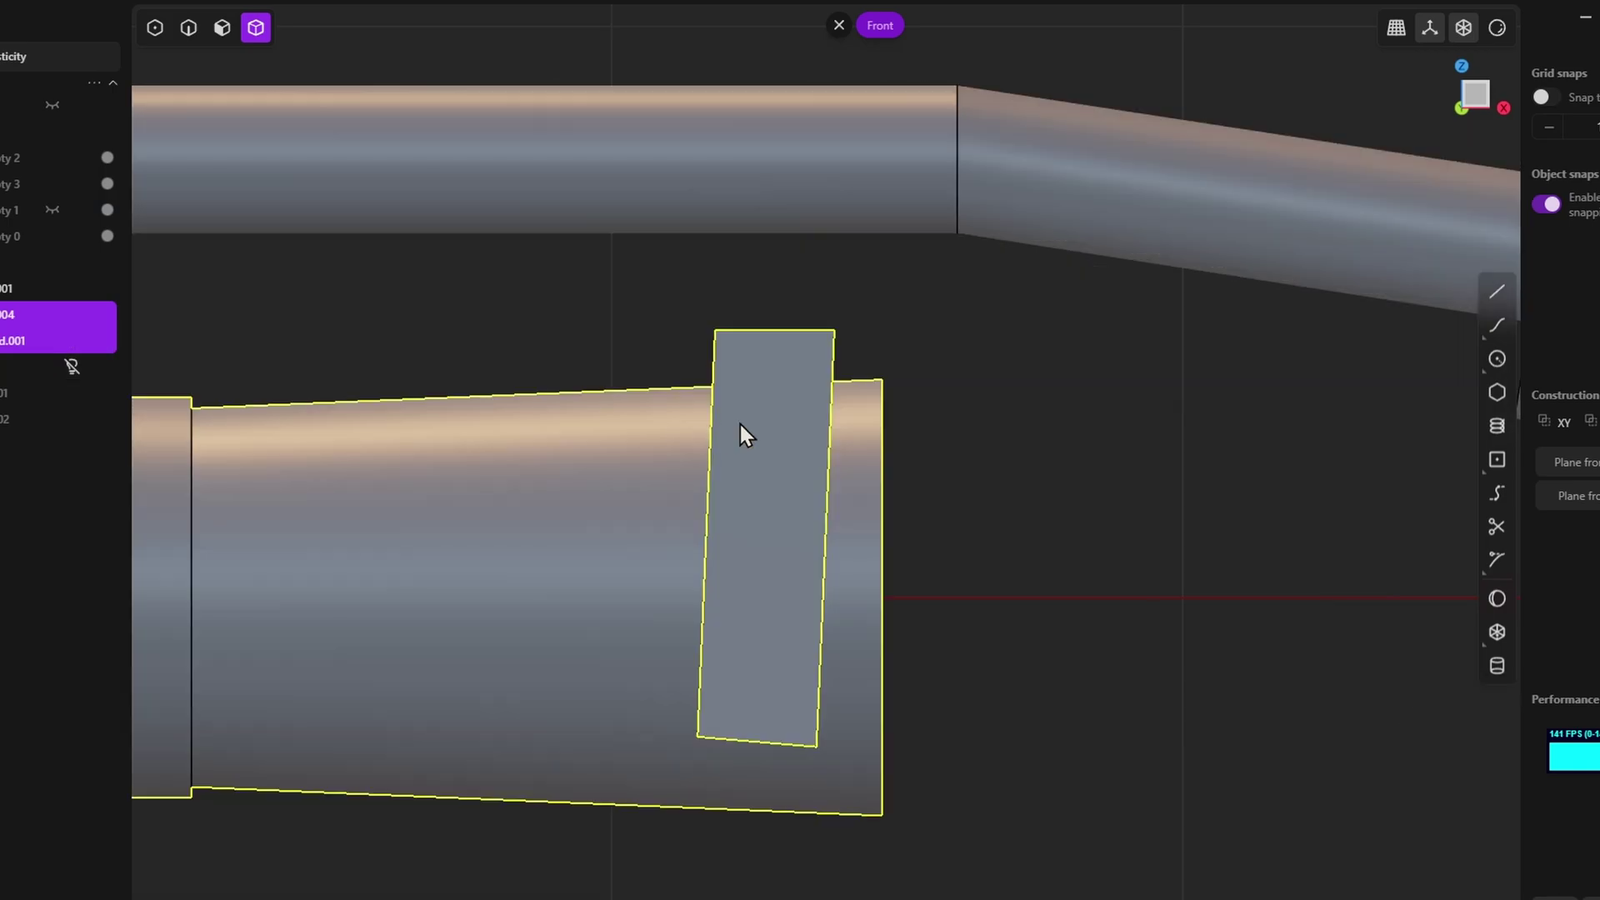
middle_drag(740, 423, 818, 427)
key(3)
click(833, 404)
key(o)
middle_drag(687, 413, 558, 410)
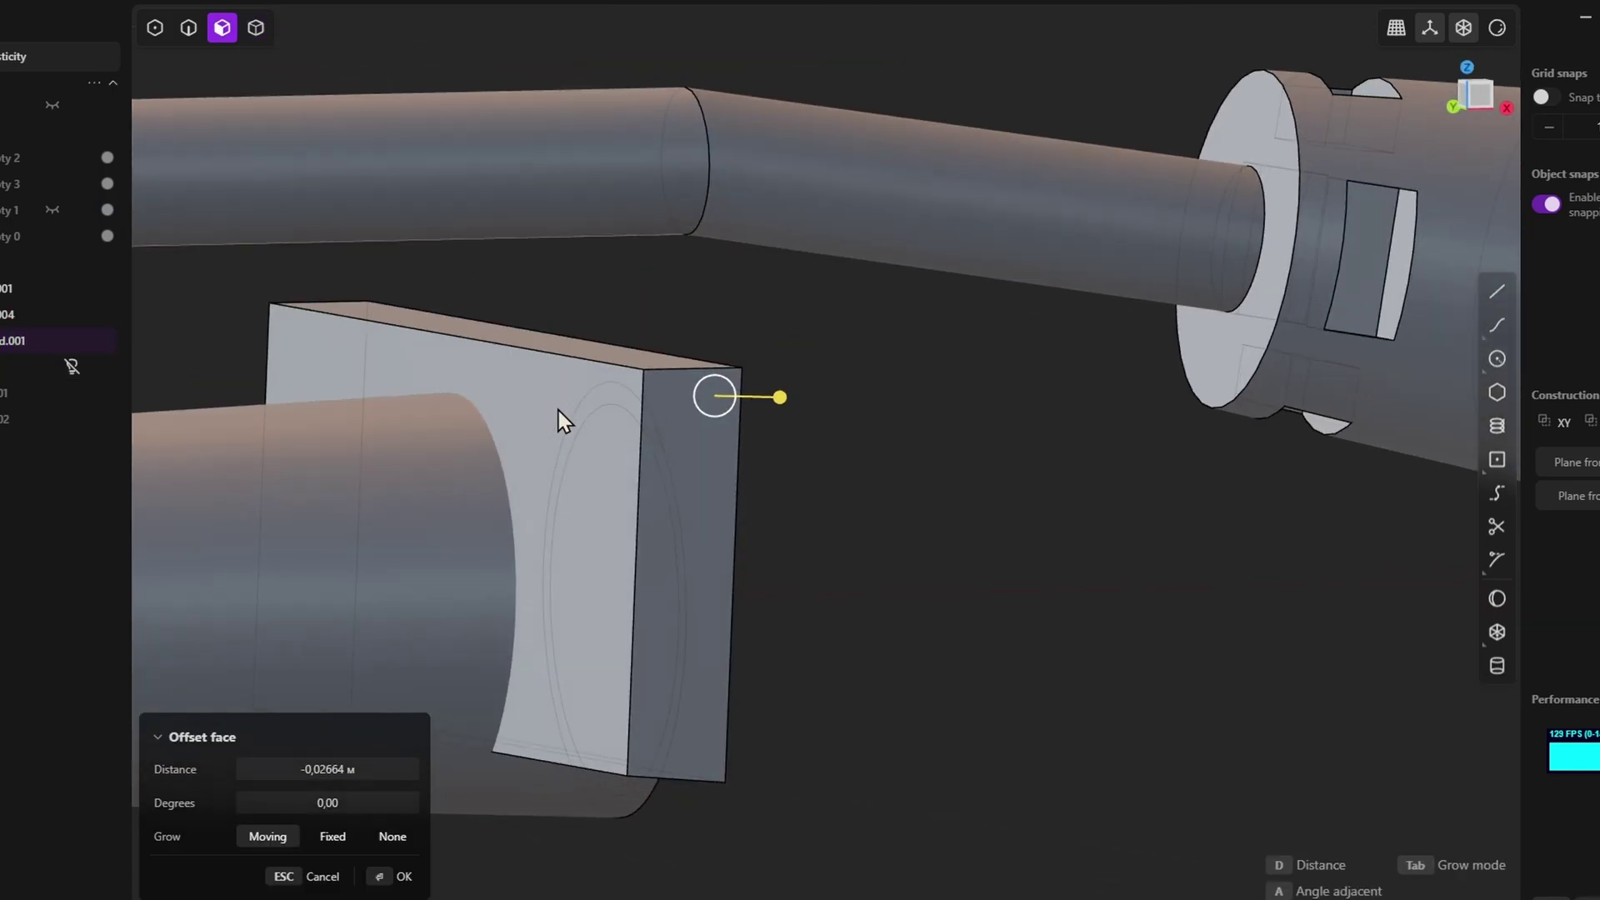
middle_drag(733, 512, 621, 536)
Boolean-subtract the box from the cylinder to cut a slanted slot
key(Return)
key(4)
click(714, 383)
key(shift+b)
middle_drag(947, 406, 843, 510)
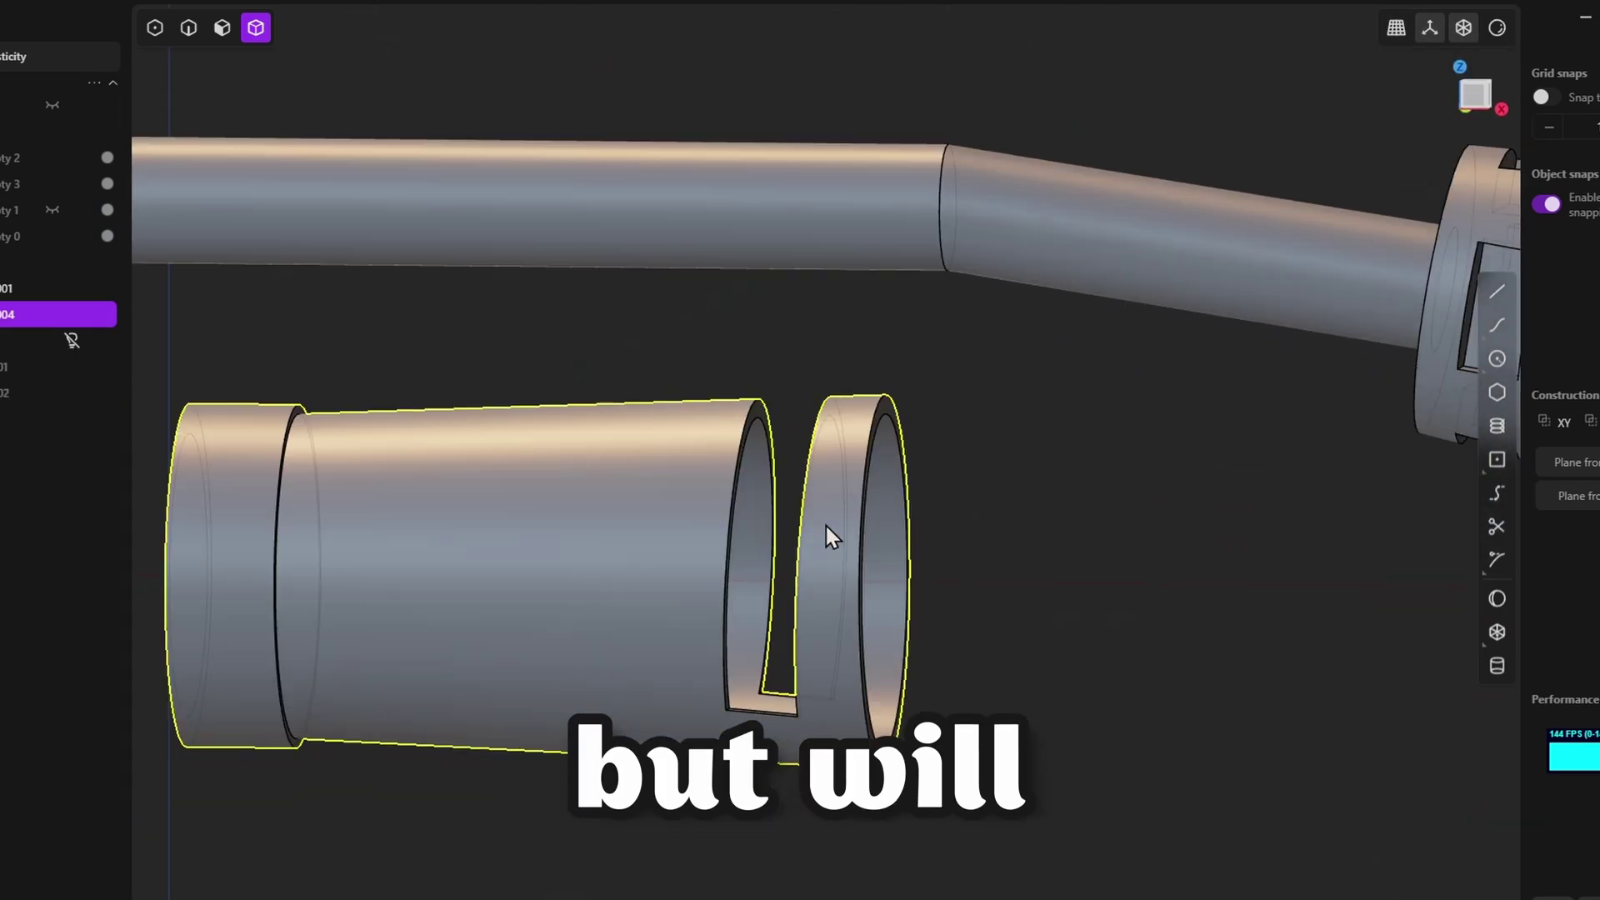
middle_drag(826, 526, 734, 533)
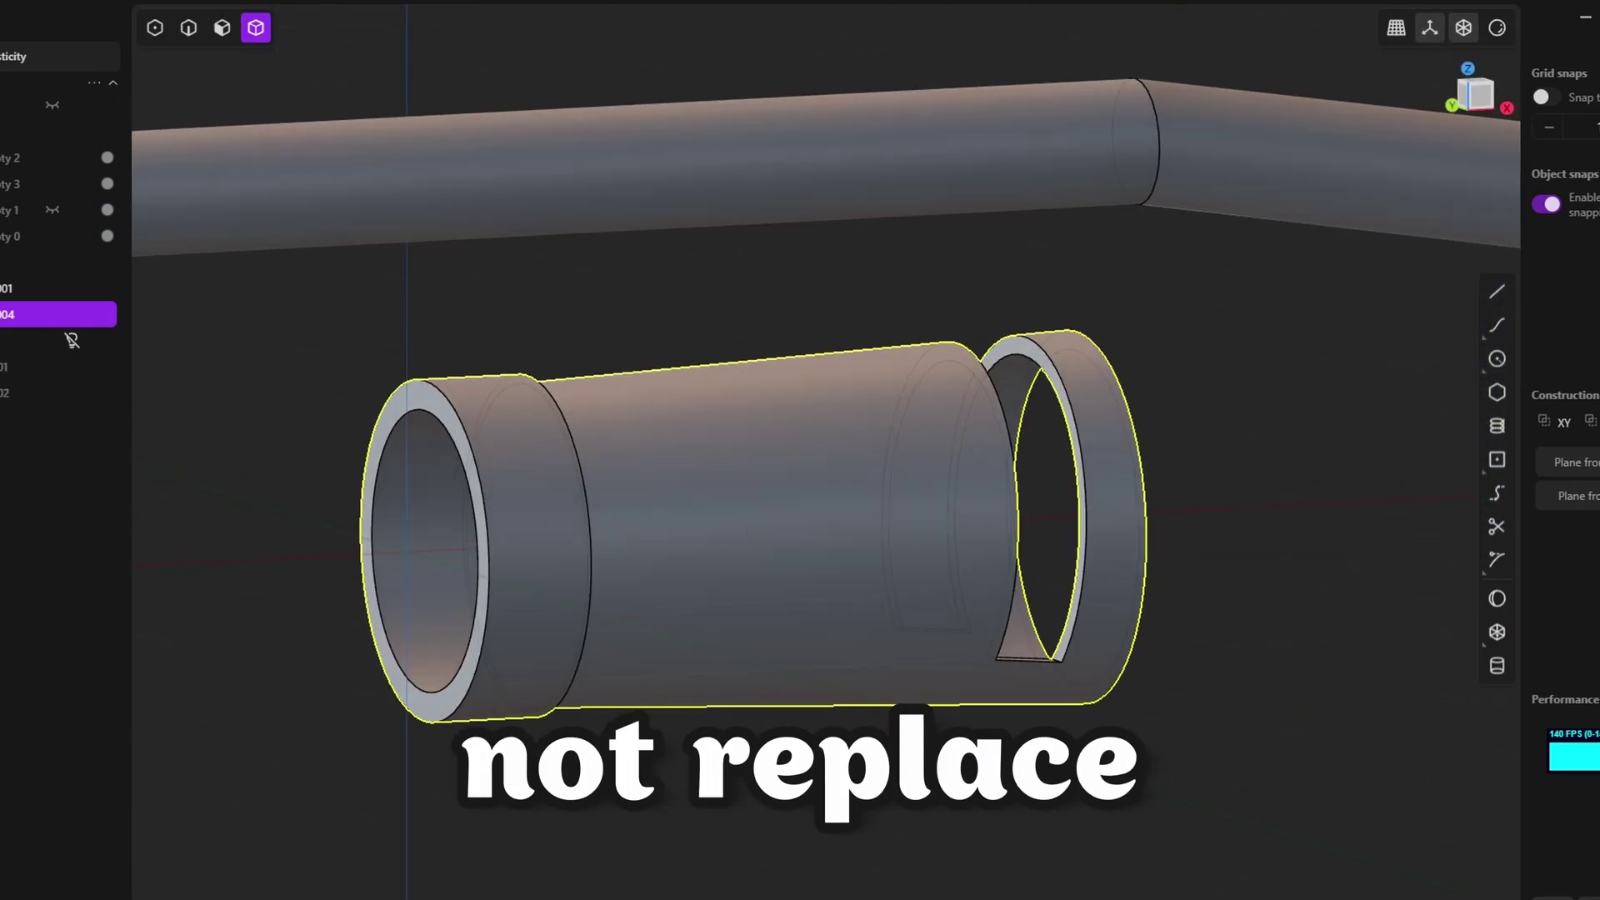